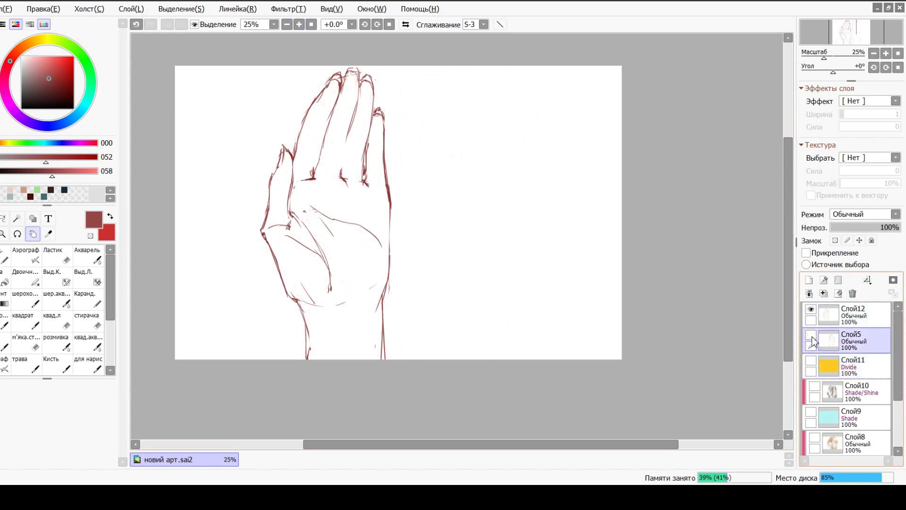
- Delete layer Слой5 and erase the rough strokes along the index finger's outer contour with the стирачка eraser at size 20
left_click(852, 294)
scroll(336, 198, "up", 1)
key("e")
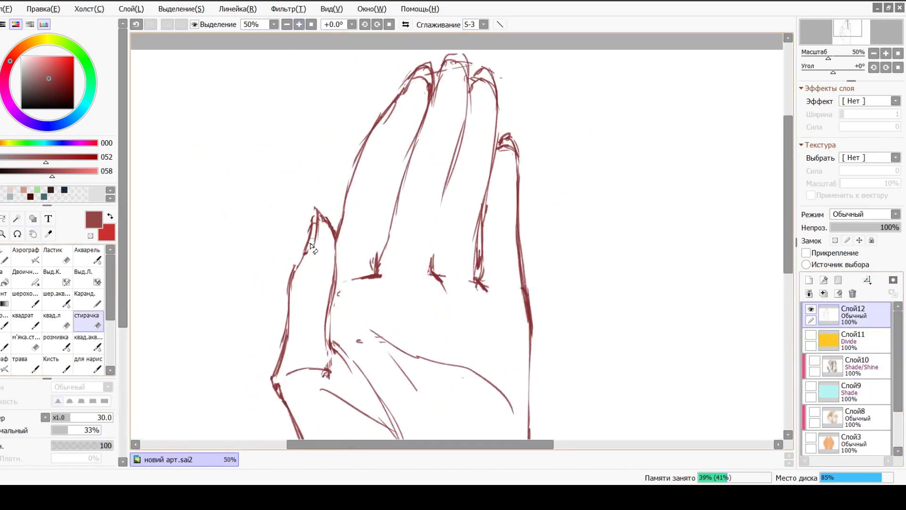
key("bracketleft")
key("bracketleft")
scroll(430, 106, "up", 1)
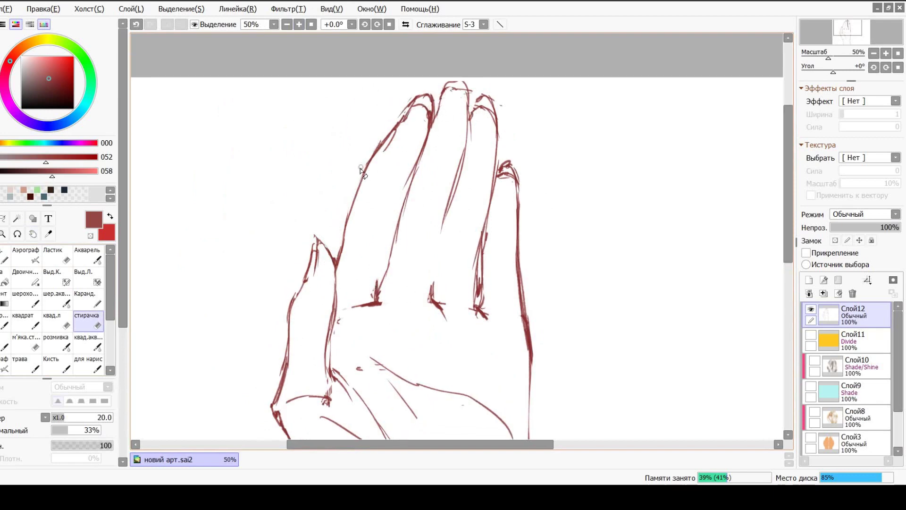
left_click_drag(382, 134, 412, 110)
- Redraw the middle fingertip as a rounded arc with the size 40 pencil and trim its excess lines with a size 12 eraser
key("n")
mouse_move(434, 115)
left_mouse_down()
mouse_move(467, 95)
mouse_move(471, 104)
mouse_move(425, 114)
mouse_move(424, 128)
mouse_move(469, 85)
mouse_move(453, 88)
mouse_move(469, 122)
left_mouse_up()
key("e")
key("n")
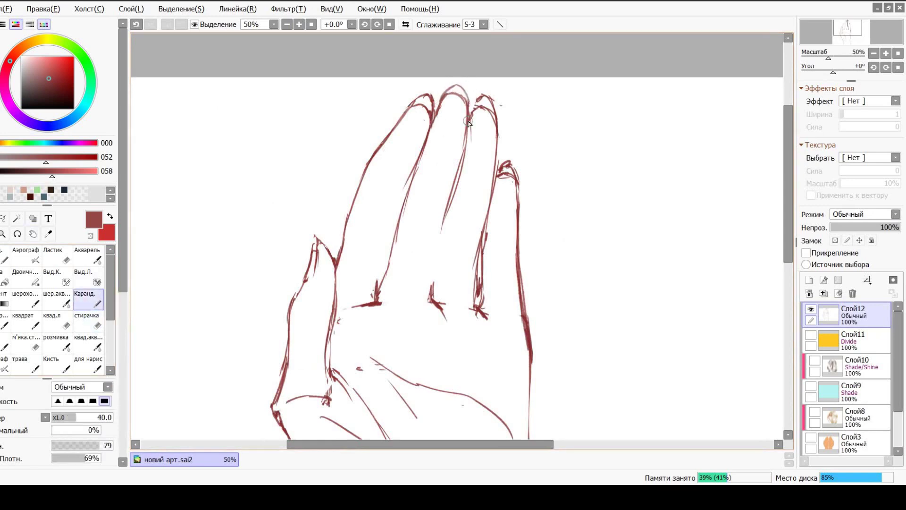
key("e")
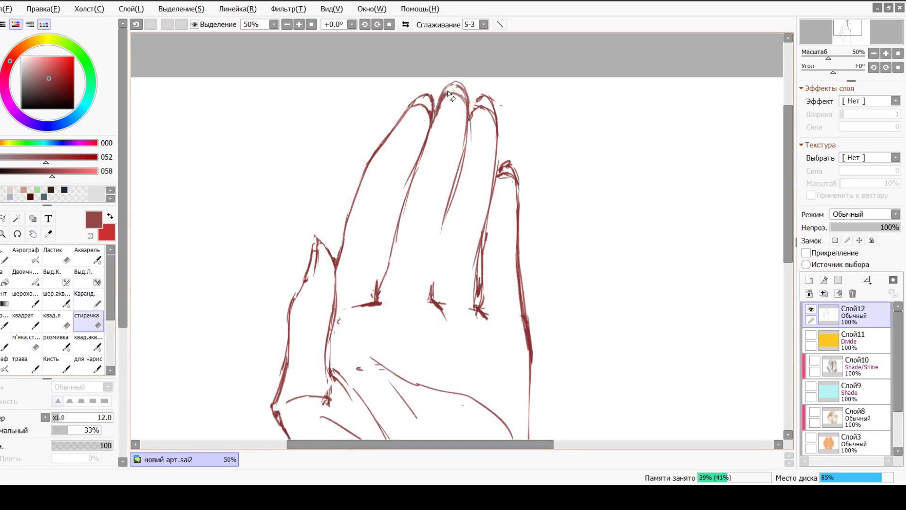
left_click(287, 24)
left_click(299, 25)
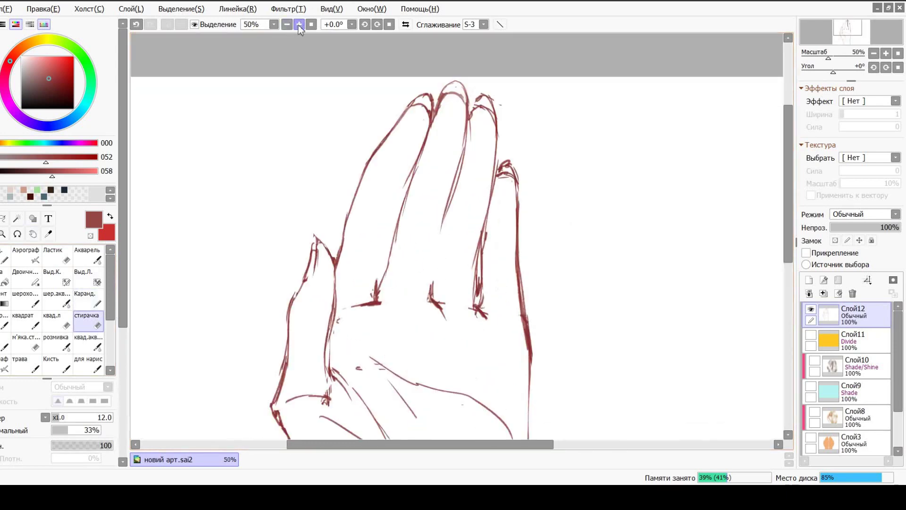
- Erase the duplicate outer fingertip arcs with a size 25 eraser and redraw the little finger's rounded tip in pencil
key("bracketright")
key("bracketright")
key("bracketright")
key("bracketright")
mouse_move(425, 101)
left_mouse_down()
mouse_move(460, 80)
mouse_move(491, 102)
left_mouse_up()
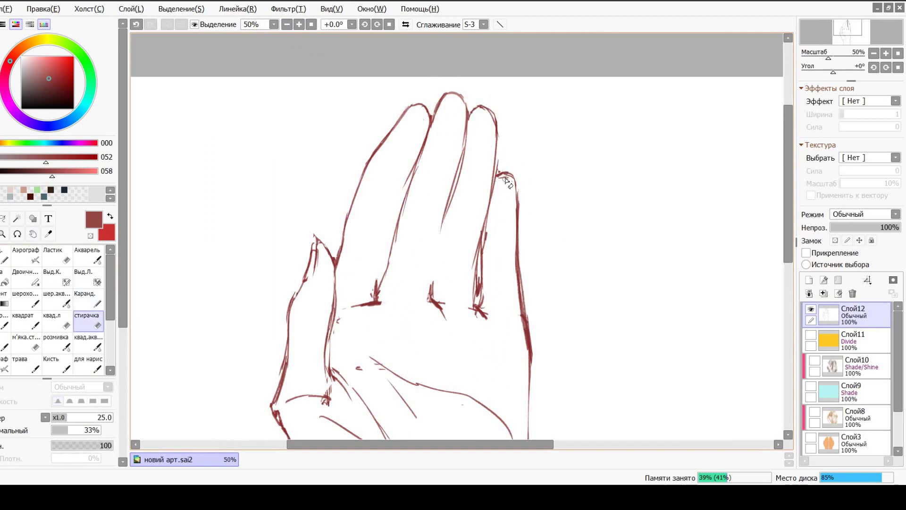
key("n")
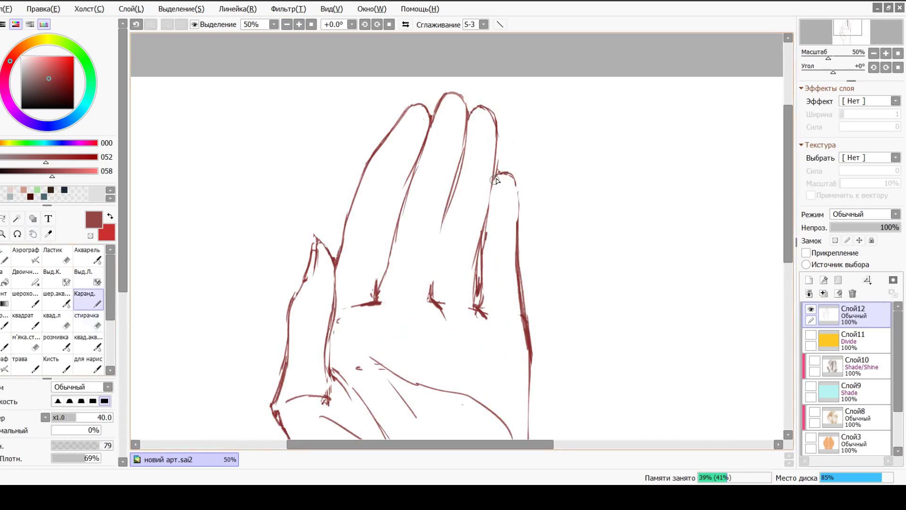
left_click_drag(494, 173, 518, 221)
- Erase the overlapping rough strokes on the outer contour around the corner at the thumb's base
scroll(413, 279, "down", 2)
key("e")
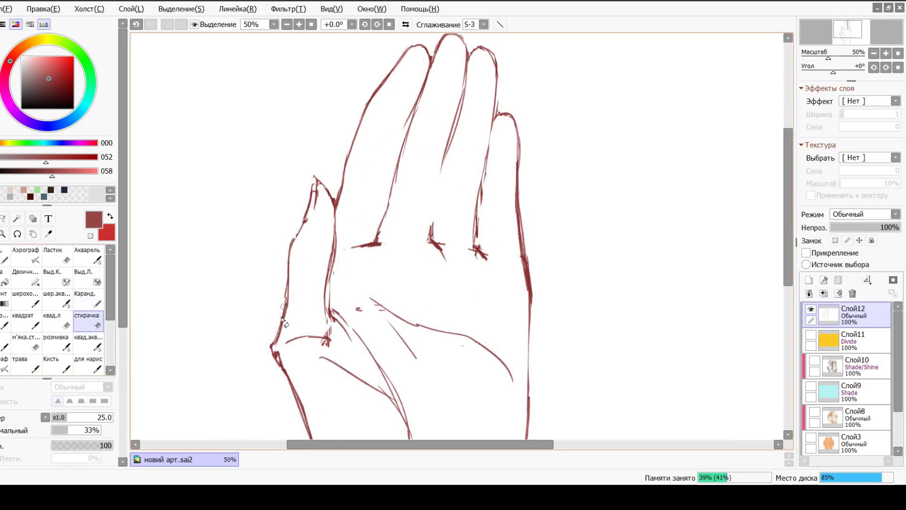
left_click_drag(284, 323, 276, 358)
key("ctrl+minus")
key("ctrl+minus")
key("ctrl+plus")
key("ctrl+plus")
- Extend and reinforce the dividing lines between the fingers down to their bases with the pencil at size 30
key("n")
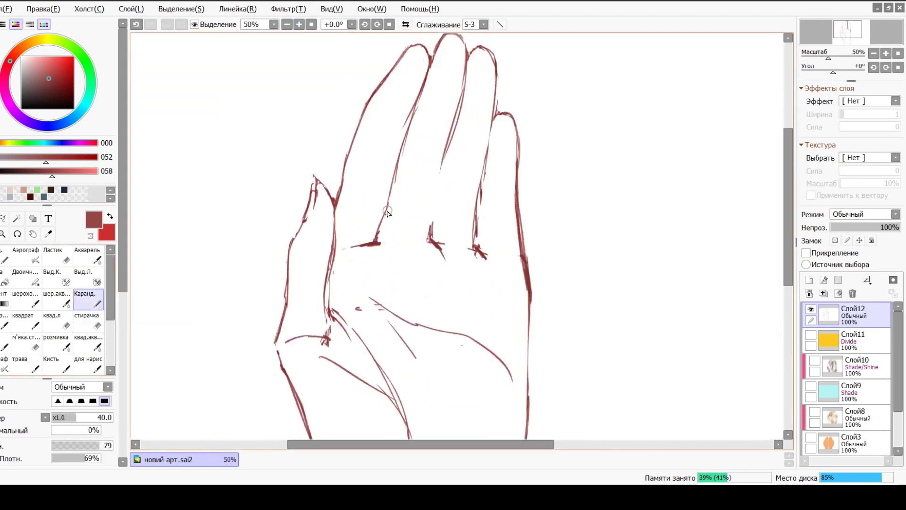
key("bracketleft")
key("bracketleft")
left_click_drag(388, 213, 380, 249)
mouse_move(406, 122)
left_mouse_down()
mouse_move(385, 210)
mouse_move(388, 181)
mouse_move(384, 201)
left_mouse_up()
key("ctrl+z")
key("ctrl+z")
key("ctrl+y")
left_click_drag(444, 153, 432, 236)
left_click(287, 25)
left_click(298, 25)
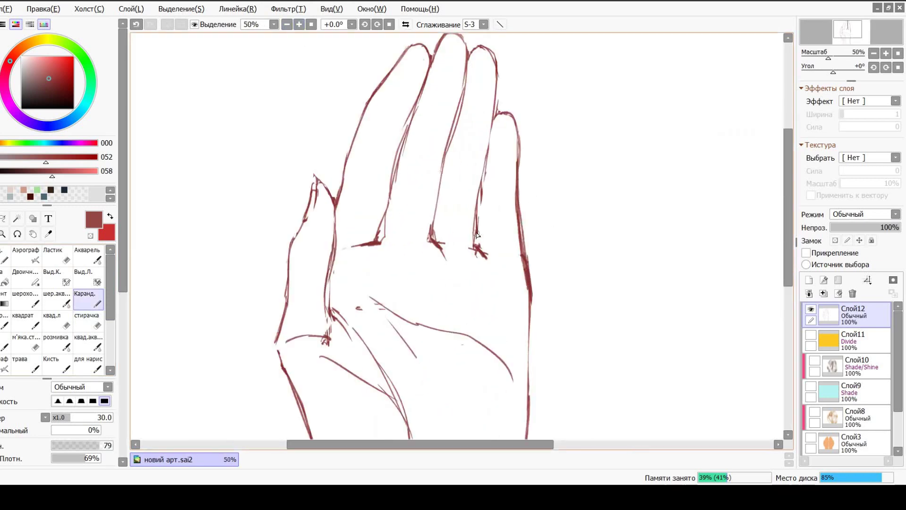
left_click_drag(486, 165, 474, 220)
- Erase the messy stroke ends where the finger dividing lines meet the palm
key("e")
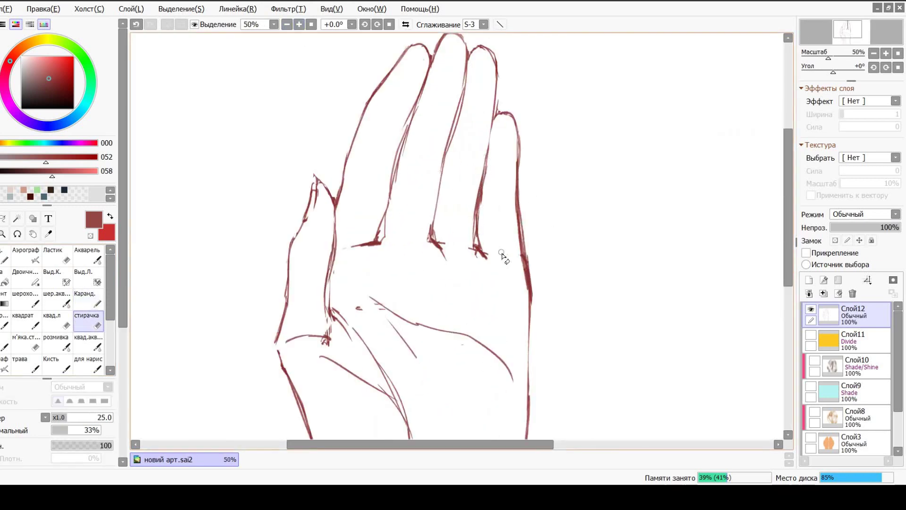
left_click_drag(468, 258, 460, 250)
left_click(287, 24)
left_click(299, 24)
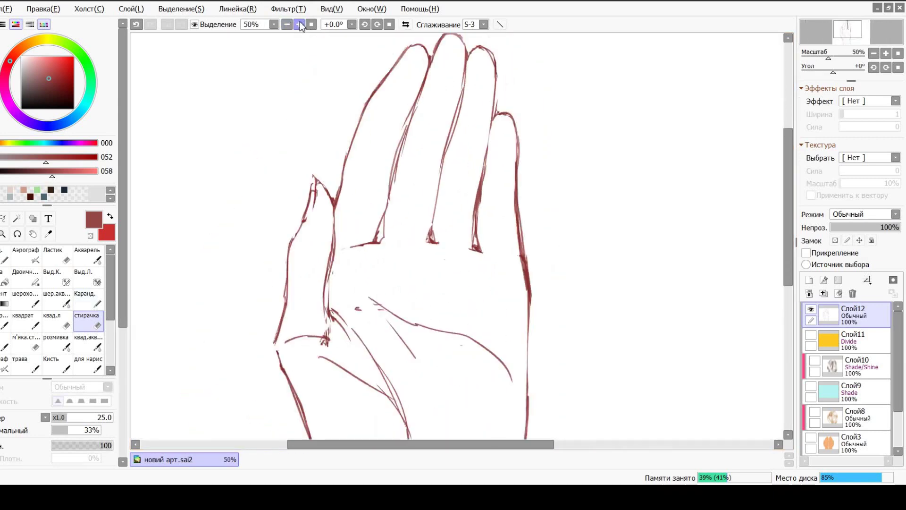
- Clean up the thumb tip by redrawing its pointed contour in pencil and erasing the stray strokes around it
left_click(300, 24)
mouse_move(250, 172)
left_mouse_down()
mouse_move(256, 197)
mouse_move(270, 166)
mouse_move(274, 172)
mouse_move(245, 163)
mouse_move(272, 188)
left_mouse_up()
key("n")
key("ctrl+z")
left_click_drag(241, 150, 273, 189)
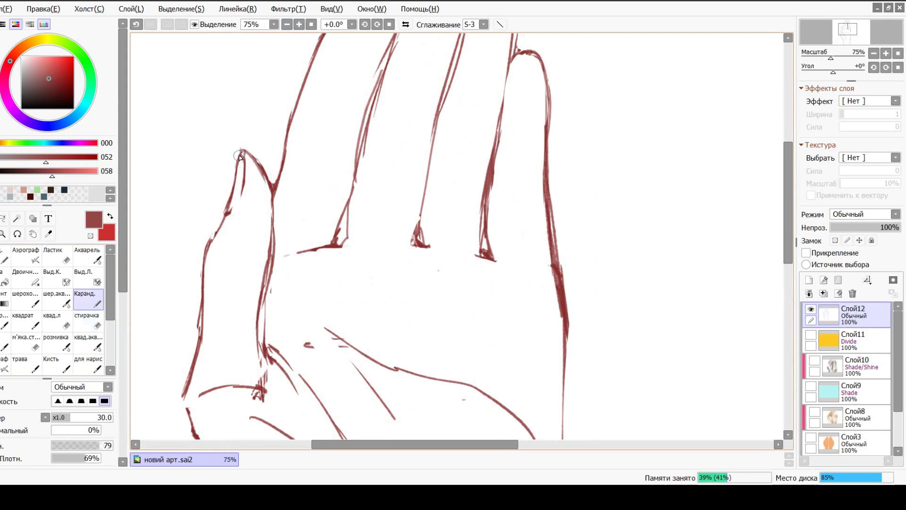
key("e")
left_click_drag(243, 156, 259, 175)
key("ctrl+z")
key("ctrl+y")
left_click(287, 24)
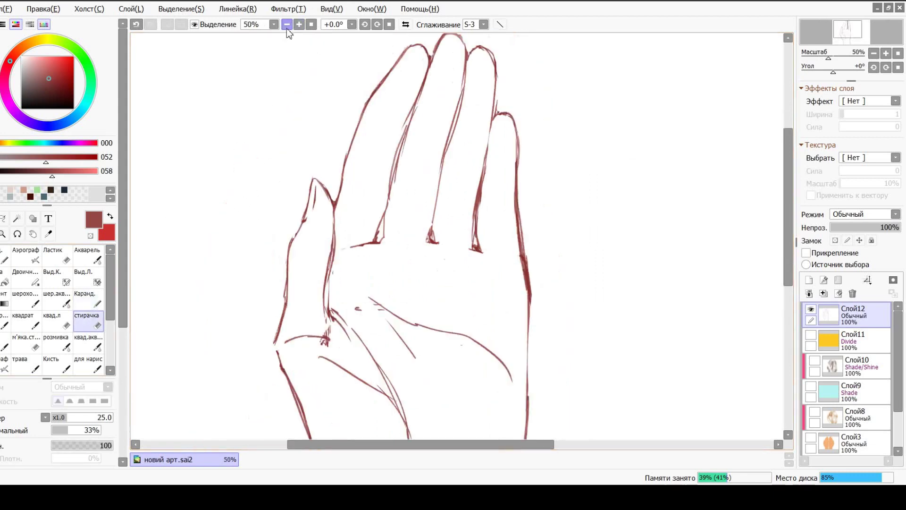
- Reinforce the outer edge of the thumb tip beside the nail with the pencil
key("n")
left_click_drag(322, 201, 314, 170)
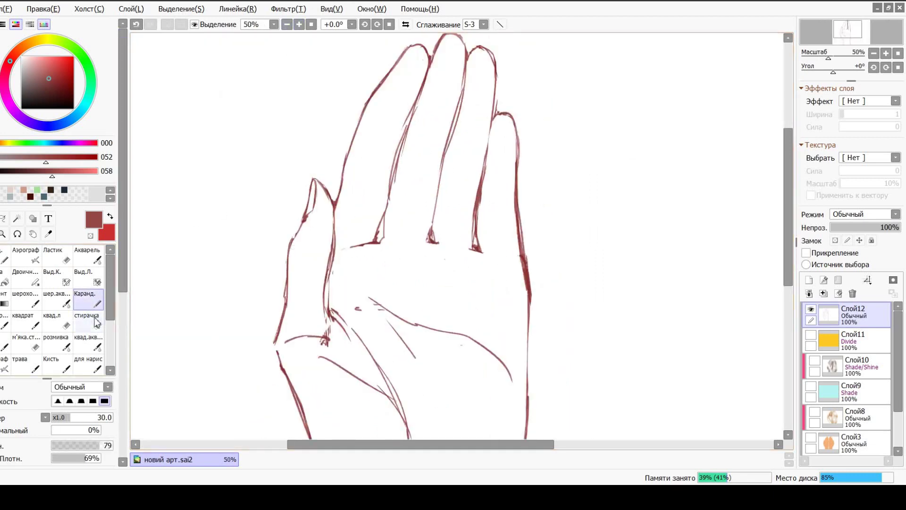
key("e")
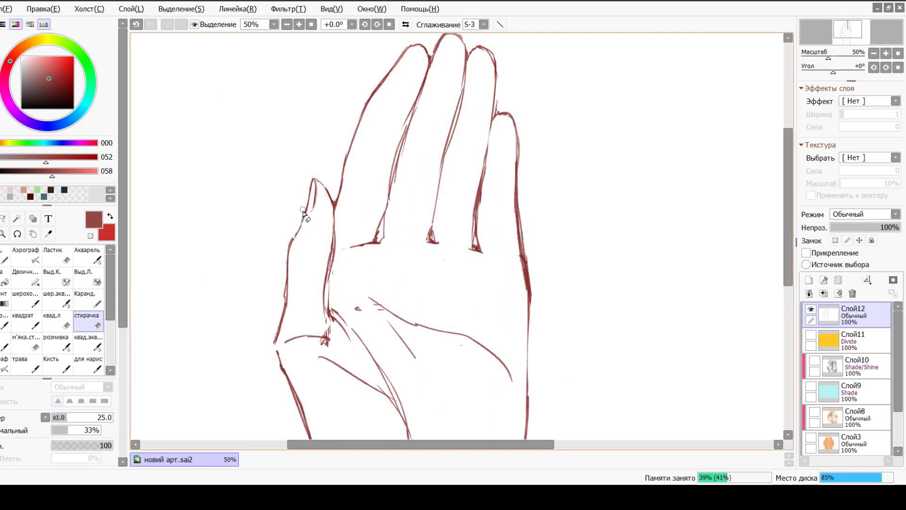
- Erase the doubled strokes along the thumb's inner edge down to where it joins the palm
scroll(304, 215, "down", 3)
key("ctrl+z")
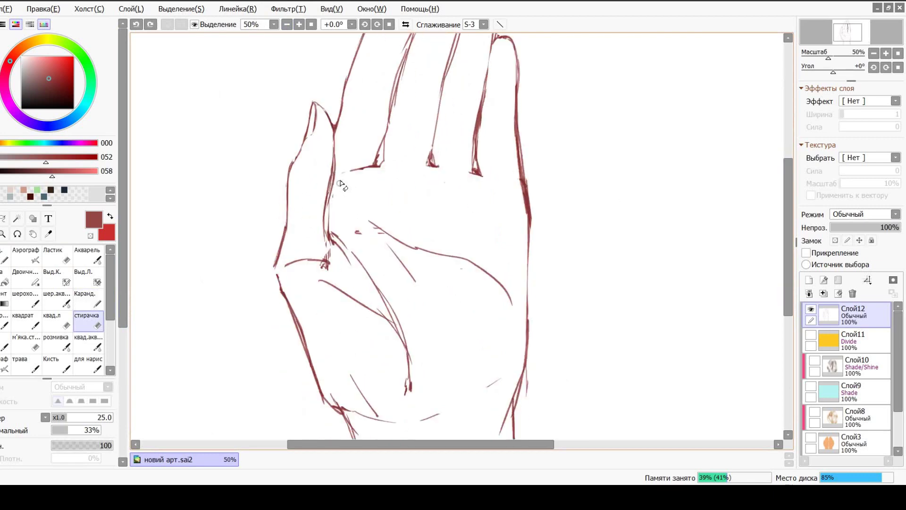
left_click(287, 24)
left_click(287, 24)
left_click(299, 24)
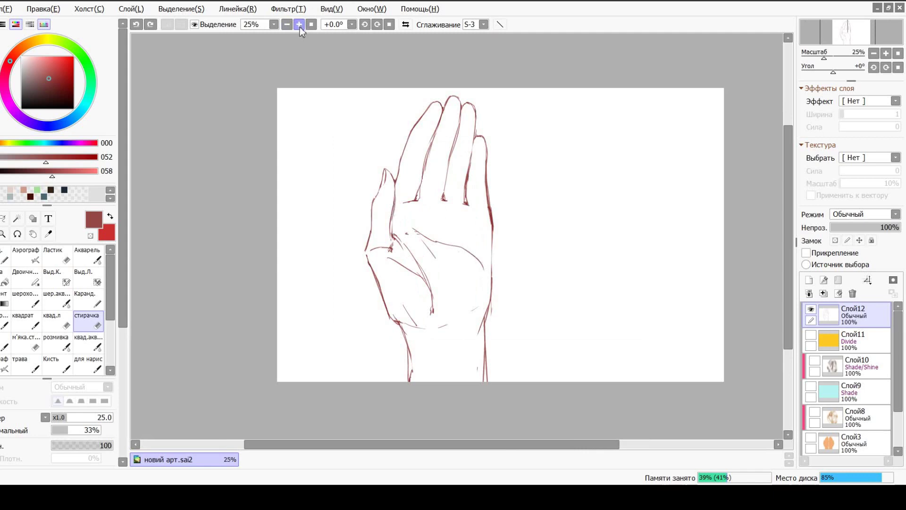
left_click(299, 24)
left_click_drag(332, 144, 325, 201)
left_click(287, 24)
left_click(287, 24)
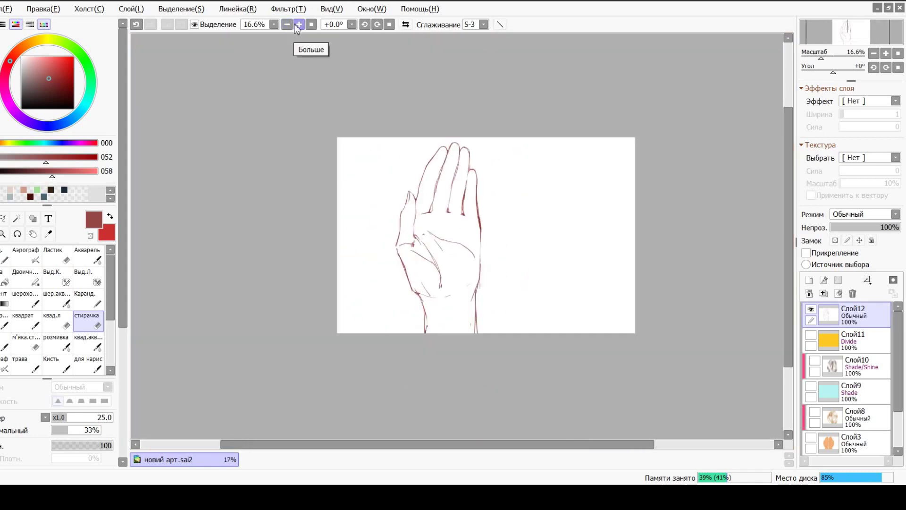
left_click(299, 24)
left_click(299, 24)
left_click(89, 299)
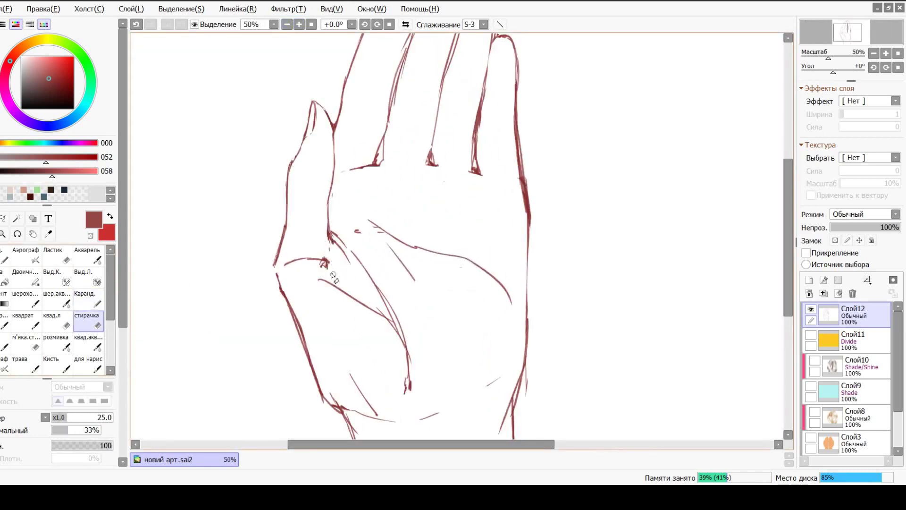
- Lasso the crease lines inside the palm and lighten them with the Hue/Saturation filter
left_click_drag(788, 235, 789, 256)
key("l")
left_click_drag(391, 155, 516, 255)
left_click(288, 9)
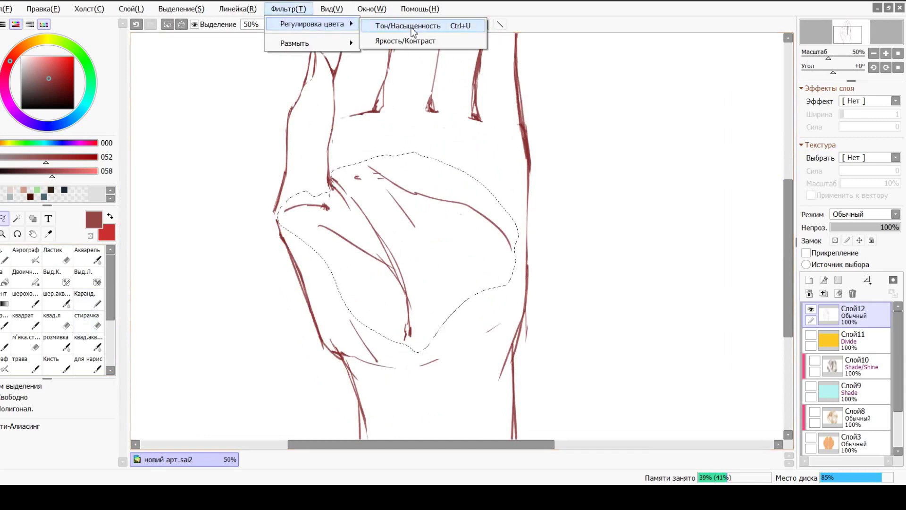
left_click(385, 24)
left_click_drag(781, 154, 849, 156)
left_click(803, 197)
left_click(287, 24)
left_click(287, 24)
left_click(287, 24)
left_click(299, 24)
left_click(299, 24)
left_click(299, 24)
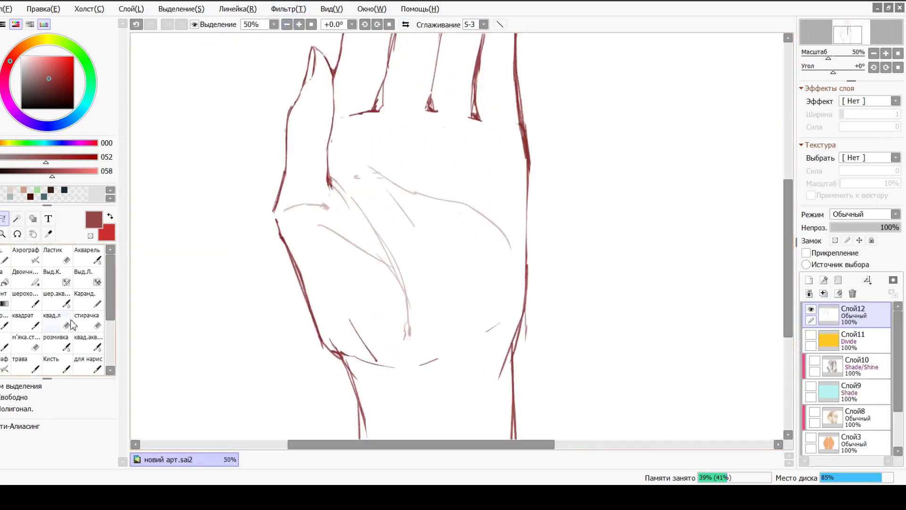
- Erase the upper palm creases with the квад.л eraser at size 80 and close the contour gap at the thumb's base in pencil
key("e")
left_click_drag(409, 192, 511, 249)
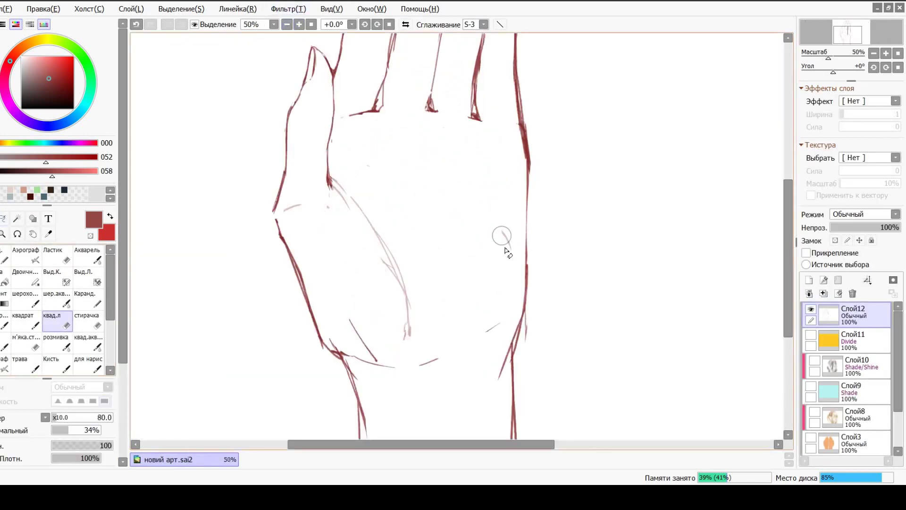
key("n")
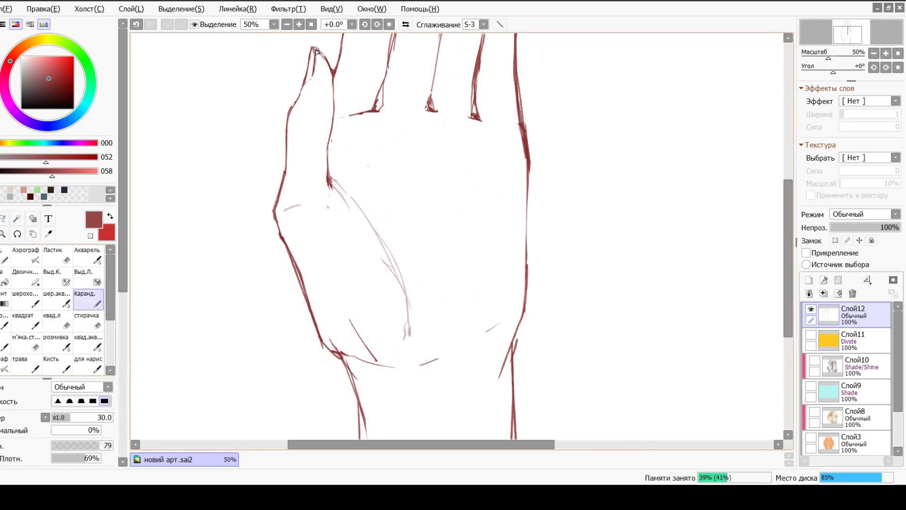
- Erase the doubled strokes along the wrist contours with the size 25 стирачка eraser
scroll(784, 204, "down", 3)
key("e")
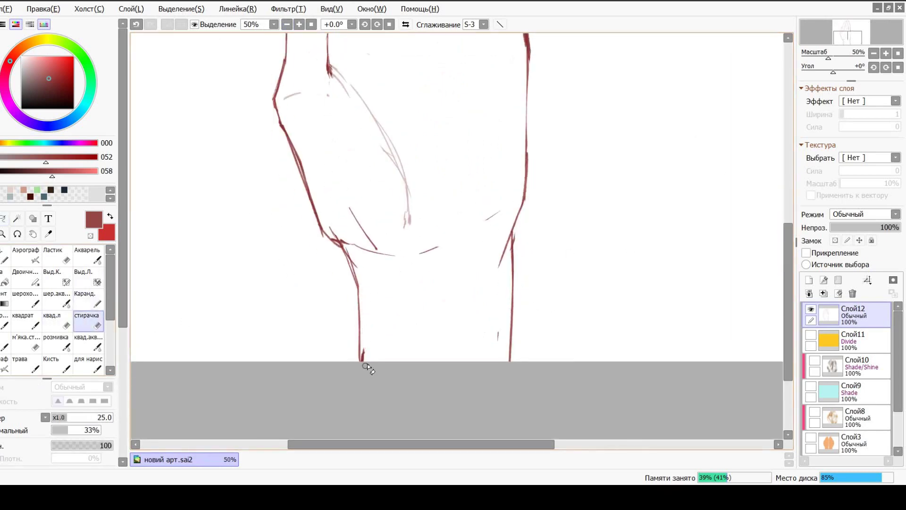
scroll(769, 220, "down", 2)
scroll(770, 220, "up", 1)
scroll(769, 220, "down", 1)
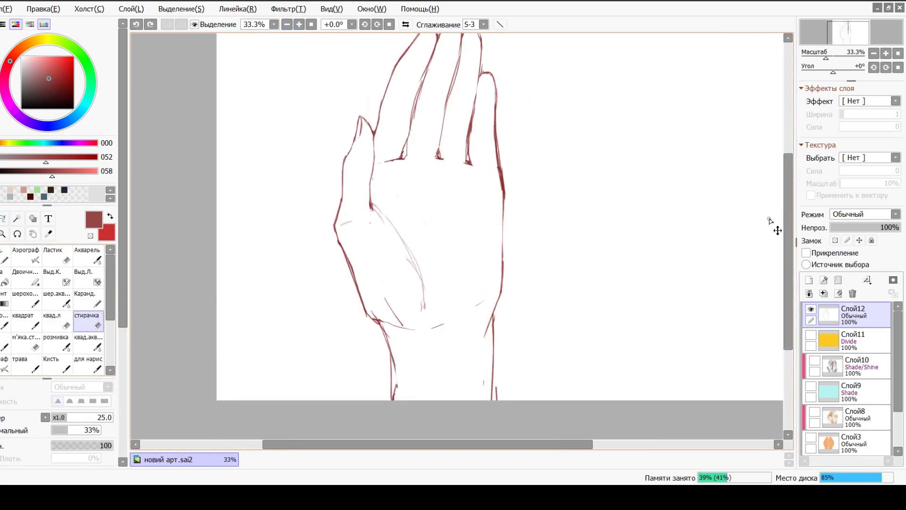
- Rework the wrist's side contours with the size 30 pencil and trim the excess strokes with a size 50 eraser
key("n")
mouse_move(381, 323)
left_mouse_down()
mouse_move(400, 398)
mouse_move(390, 364)
left_mouse_up()
key("ctrl+z")
left_click_drag(384, 331, 395, 404)
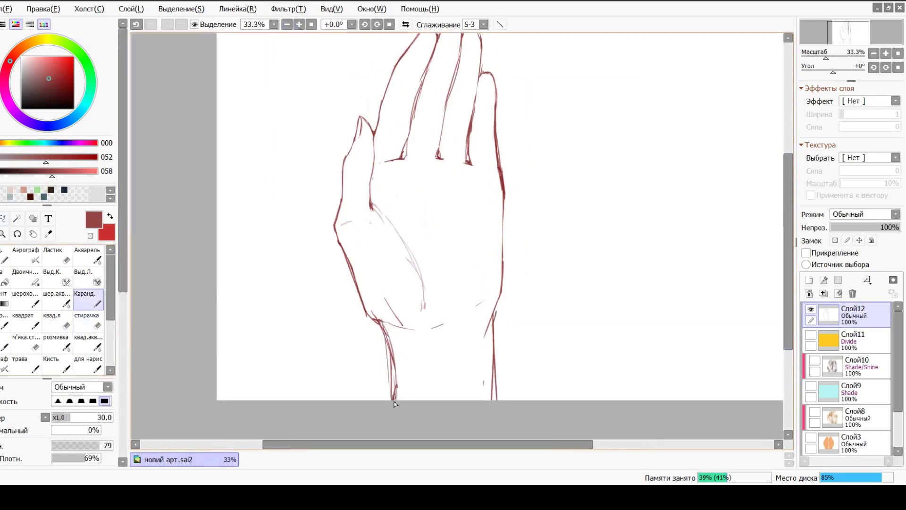
key("ctrl+z")
mouse_move(493, 330)
left_mouse_down()
mouse_move(491, 402)
mouse_move(499, 349)
left_mouse_up()
key("e")
left_click(287, 24)
left_click(299, 24)
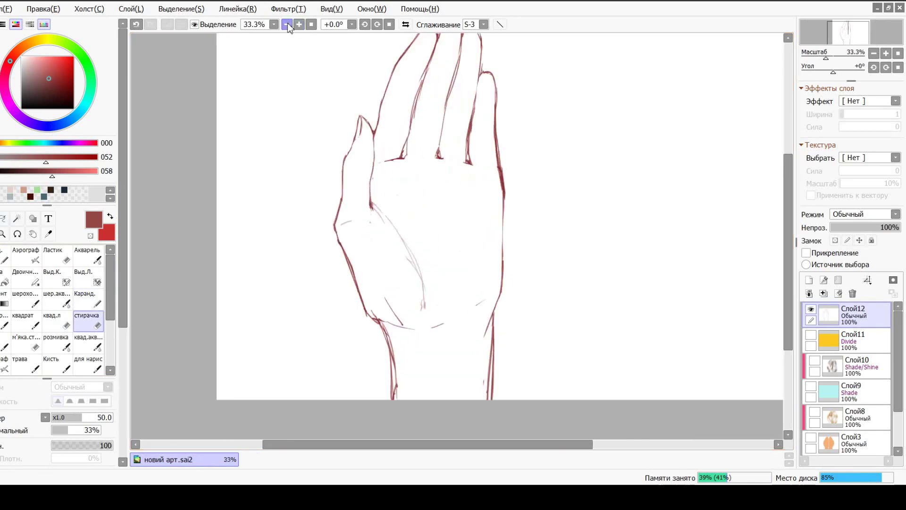
left_click(287, 24)
left_click(299, 25)
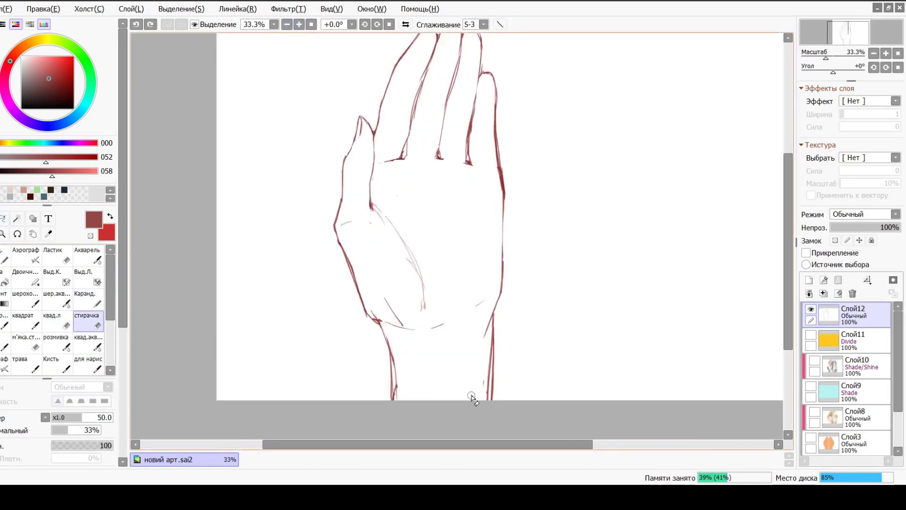
- Erase the stray mark inside the wrist next to its little-finger-side contour
key("ctrl+z")
left_click_drag(485, 358, 482, 401)
left_click_drag(789, 245, 789, 227)
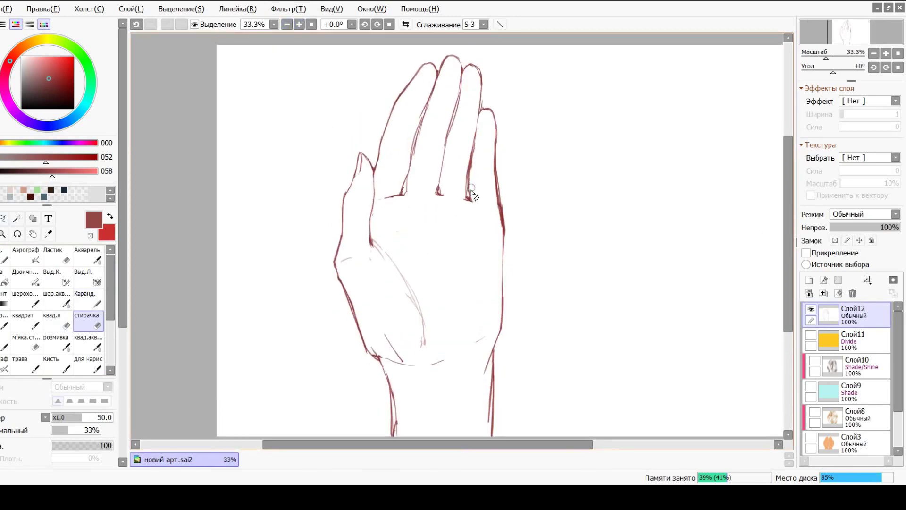
key("ctrl+z")
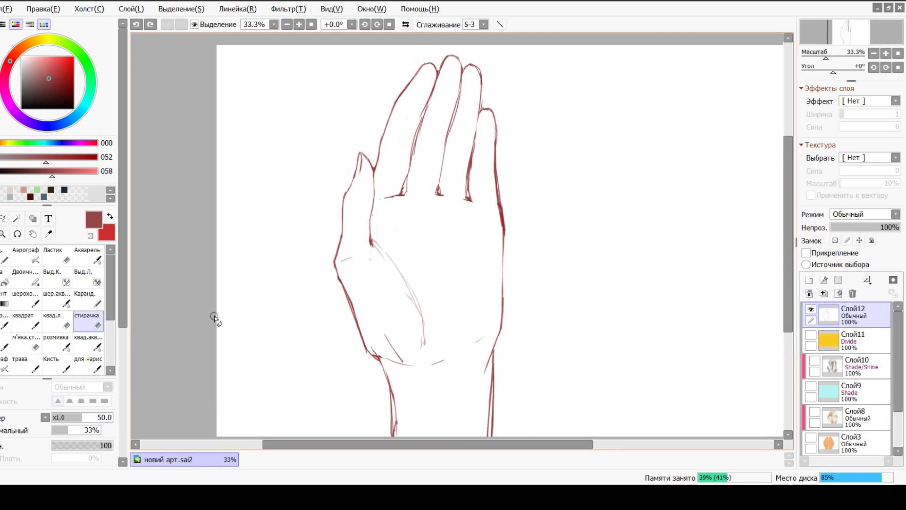
- Draw new curved creases across the upper palm from the thumb's inner corner toward the little-finger side with the size 30 pencil
key("n")
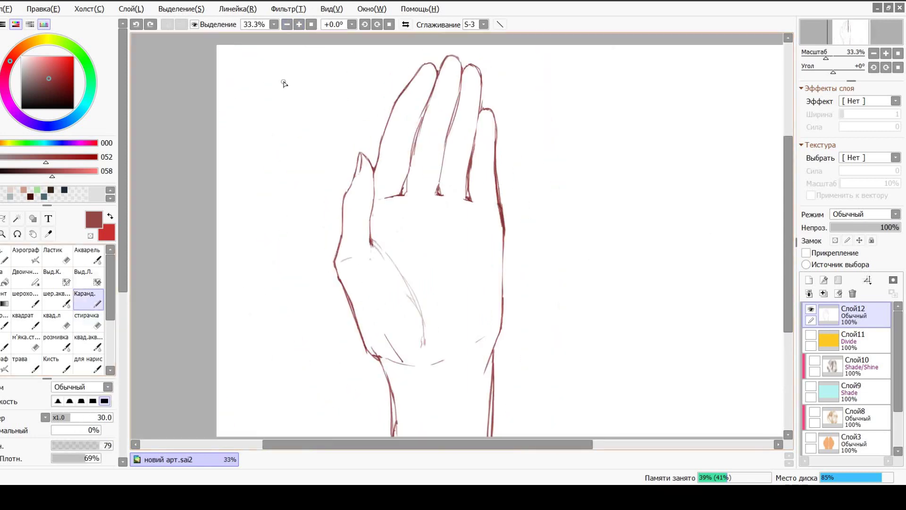
key("alt+f")
key("Escape")
left_click(298, 24)
key("ctrl+z")
mouse_move(332, 236)
left_mouse_down()
mouse_move(364, 243)
mouse_move(419, 283)
mouse_move(474, 260)
left_mouse_up()
mouse_move(481, 257)
left_mouse_down()
mouse_move(516, 286)
mouse_move(524, 273)
mouse_move(515, 280)
left_mouse_up()
key("e")
key("n")
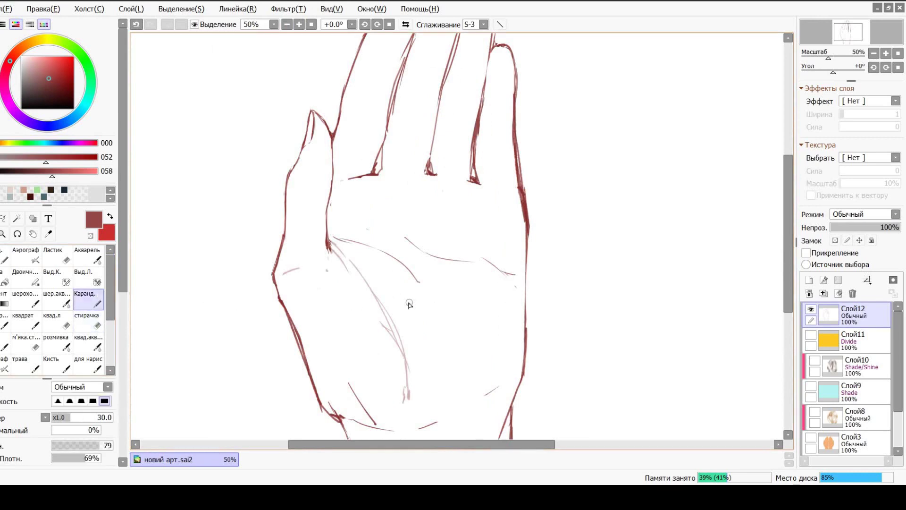
- Try to draw a long curved crease down the middle of the palm
left_click_drag(387, 260, 415, 360)
key("ctrl+z")
left_click_drag(411, 233, 425, 377)
key("ctrl+z")
scroll(266, 72, "down", 2)
scroll(265, 71, "up", 1)
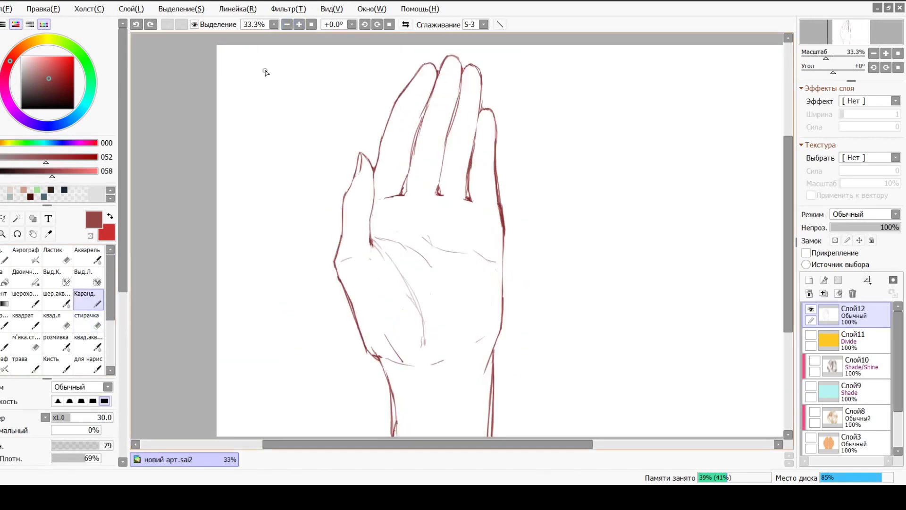
- Erase the old light crease curving from the thumb down to the lower palm
left_click(96, 322)
left_click_drag(403, 289, 423, 348)
left_click(97, 301)
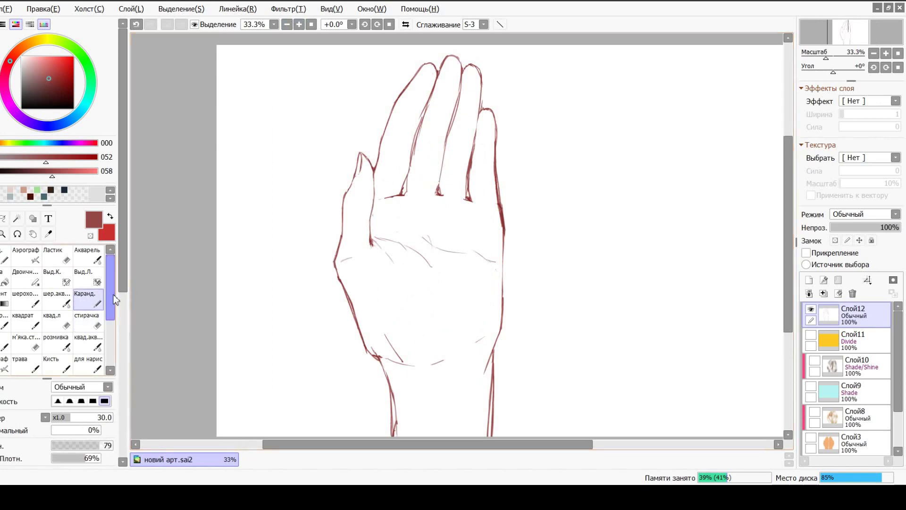
- Draw light creases from the index finger's base and around the thumb mound to the lower palm at brush density 38
left_click_drag(427, 208, 414, 259)
key("ctrl+z")
mouse_move(422, 200)
left_mouse_down()
mouse_move(405, 236)
mouse_move(427, 246)
mouse_move(422, 253)
left_mouse_up()
key("ctrl+z")
left_click(79, 447)
key("ctrl+z")
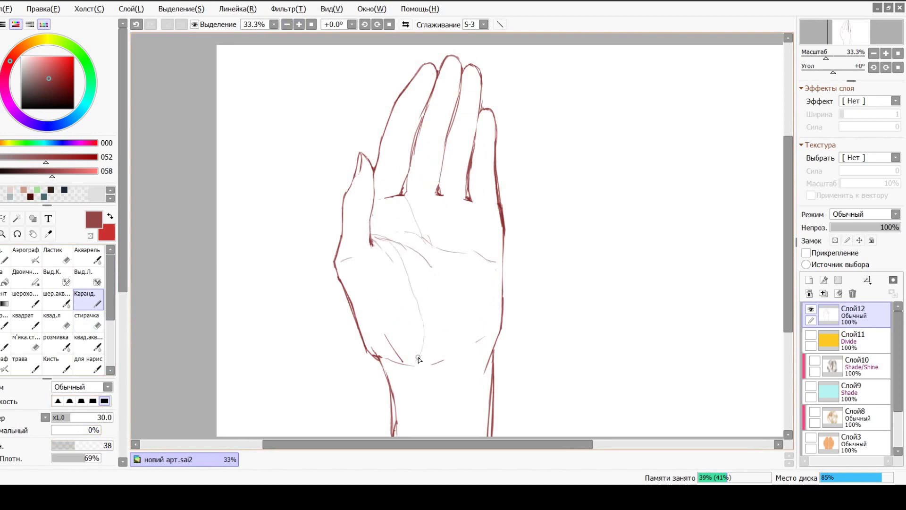
key("ctrl+z")
- Draw light diagonal creases across the middle of the palm toward the little-finger side and a curve along the palm's heel
mouse_move(404, 257)
left_mouse_down()
mouse_move(423, 367)
mouse_move(444, 291)
mouse_move(455, 323)
mouse_move(447, 292)
left_mouse_up()
key("ctrl+z")
key("ctrl+z")
key("ctrl+z")
left_click_drag(425, 344, 432, 267)
key("ctrl+z")
mouse_move(467, 292)
left_mouse_down()
mouse_move(474, 342)
mouse_move(490, 333)
mouse_move(419, 364)
mouse_move(473, 367)
left_mouse_up()
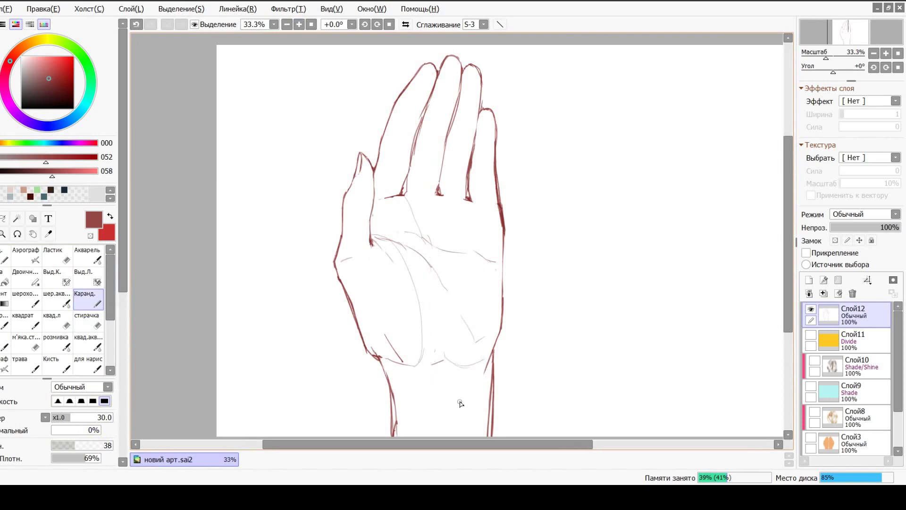
- Tidy the crease marks at the thumb's heel with the size 50 eraser and save the drawing
key("e")
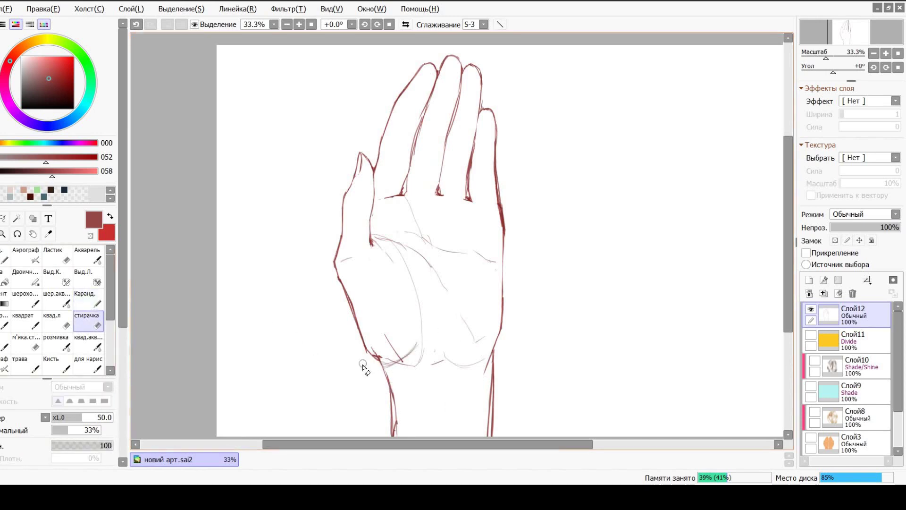
key("ctrl+s")
scroll(445, 207, "down", 1)
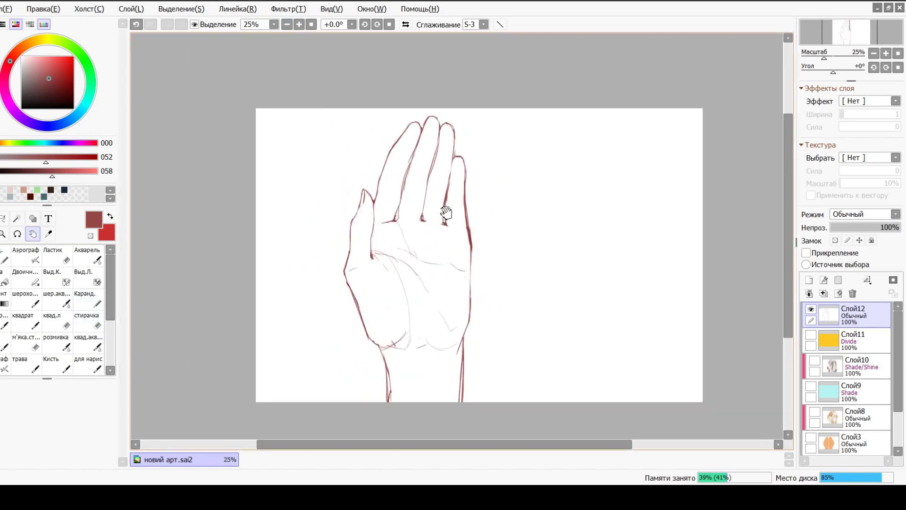
- Lasso the middle fingertip and transform it slightly upward to lengthen the finger
key("ctrl+t")
key("Return")
scroll(459, 206, "up", 3)
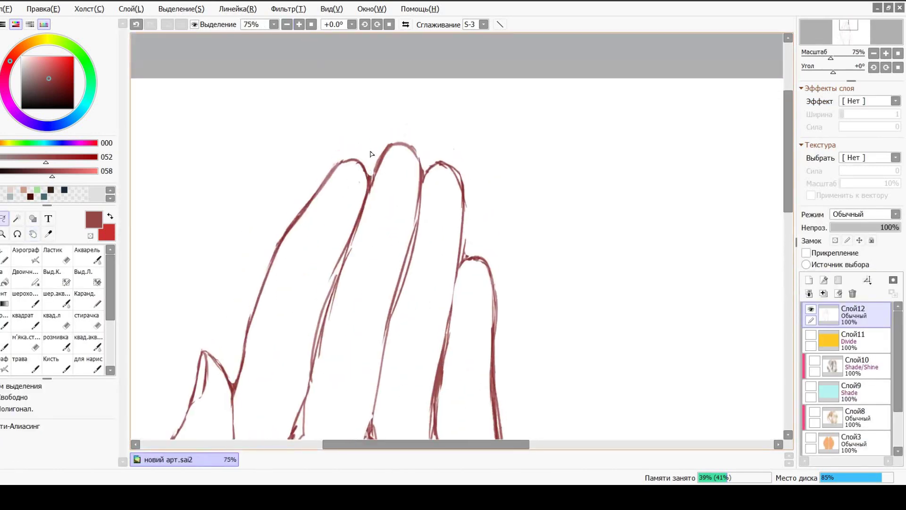
left_click_drag(384, 213, 410, 134)
key("ctrl+t")
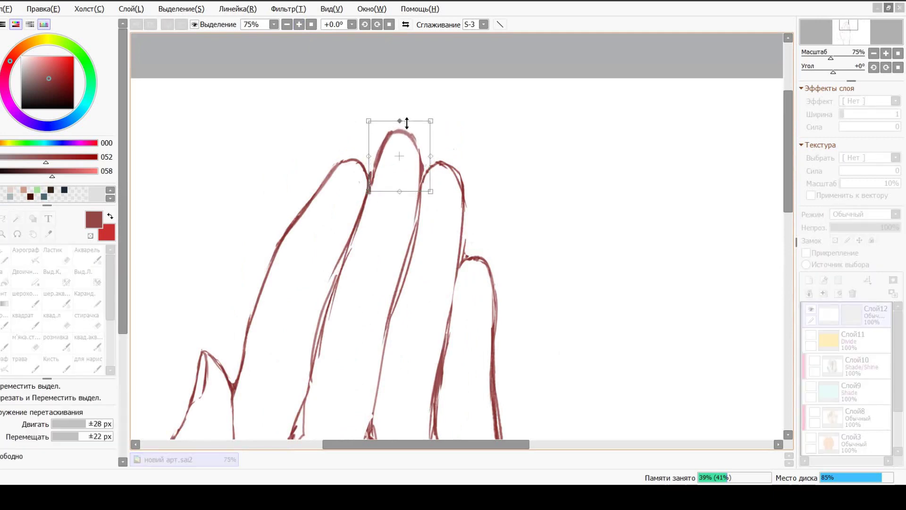
key("Return")
left_click(287, 24)
left_click(287, 24)
left_click(299, 24)
left_click(299, 24)
- Refine the middle fingertip's outline with the pencil and trim its thick edges with the size 30 eraser
key("n")
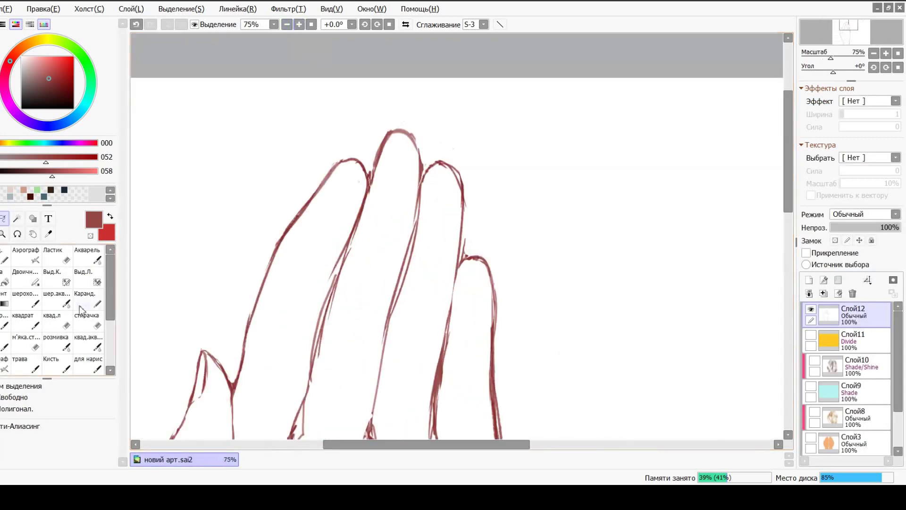
key("e")
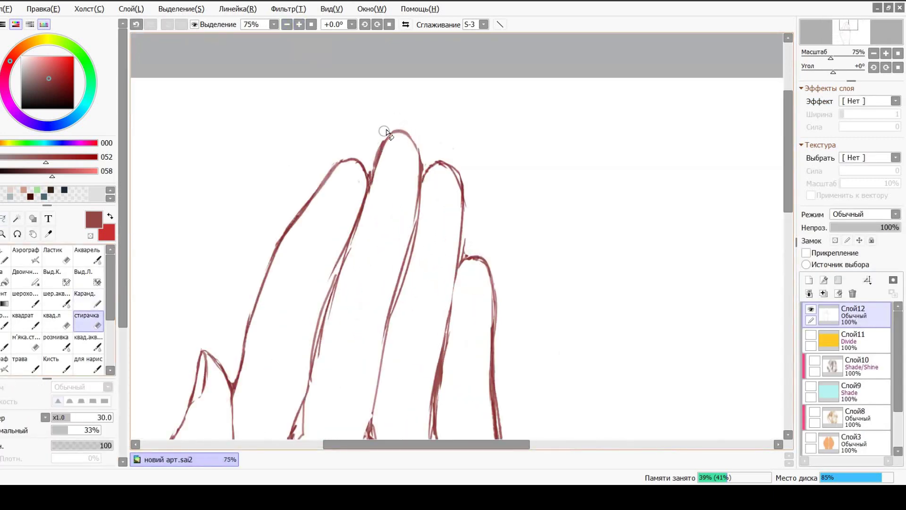
key("n")
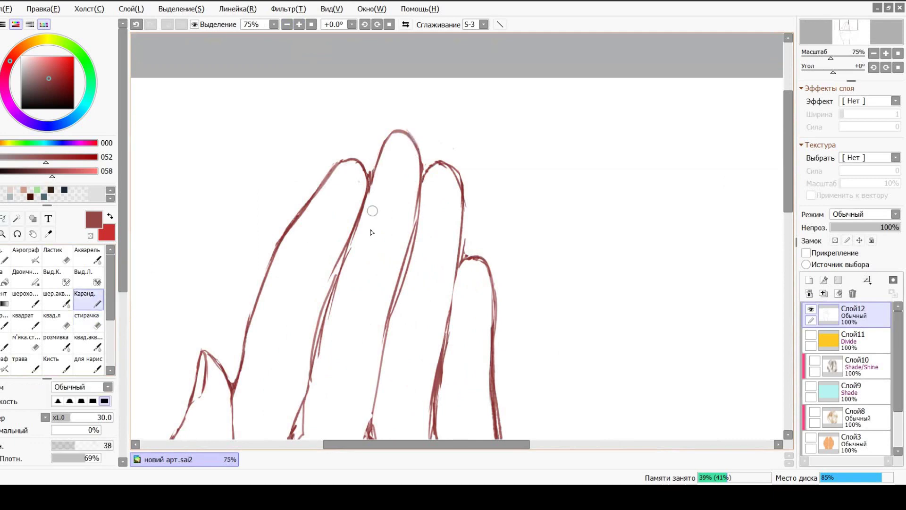
key("e")
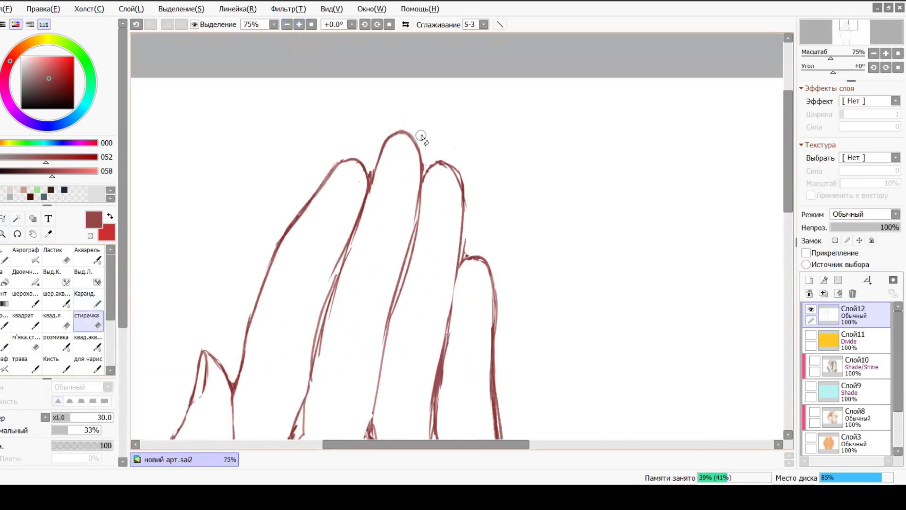
key("bracketleft")
key("bracketleft")
key("bracketleft")
key("bracketleft")
left_click(287, 24)
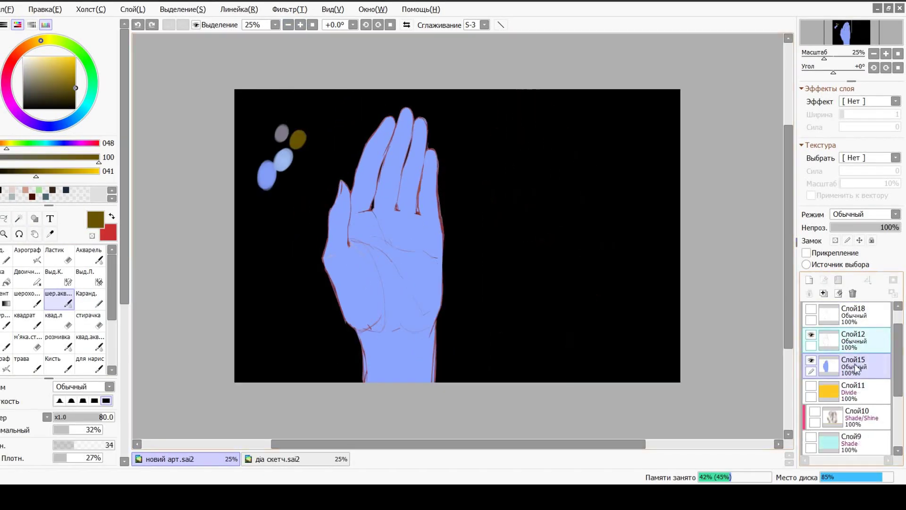
- Duplicate the line layer Слой12, flip the copy horizontally and place it beside the original hand
key("ctrl+v")
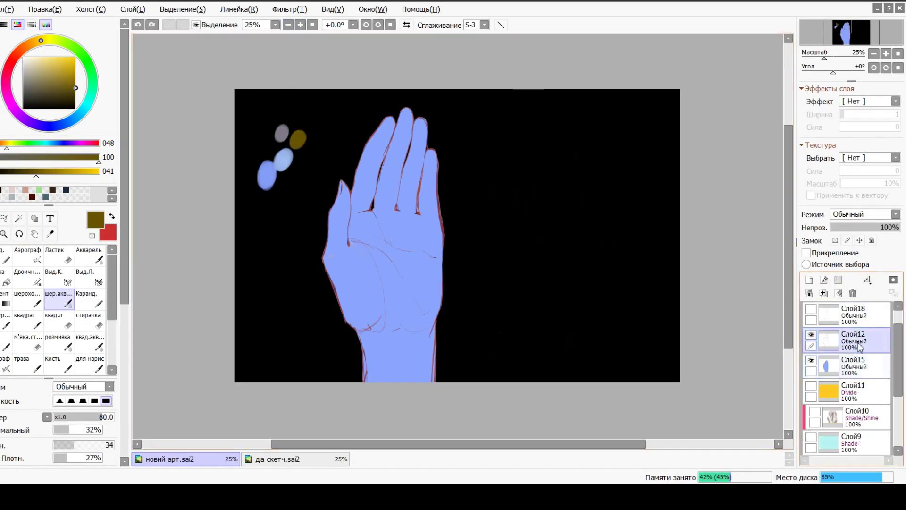
key("ctrl+t")
left_click_drag(424, 306, 557, 307)
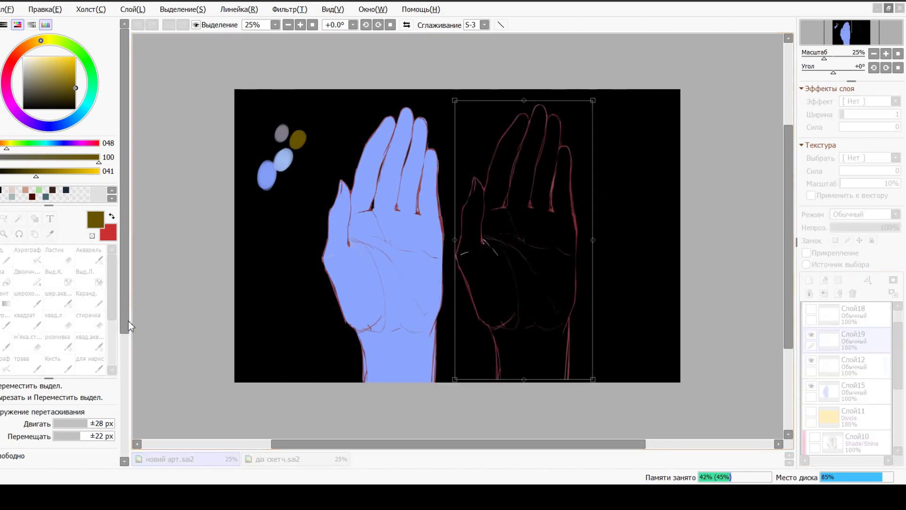
scroll(57, 284, "down", 3)
left_click(49, 451)
left_click_drag(494, 265, 467, 264)
key("Return")
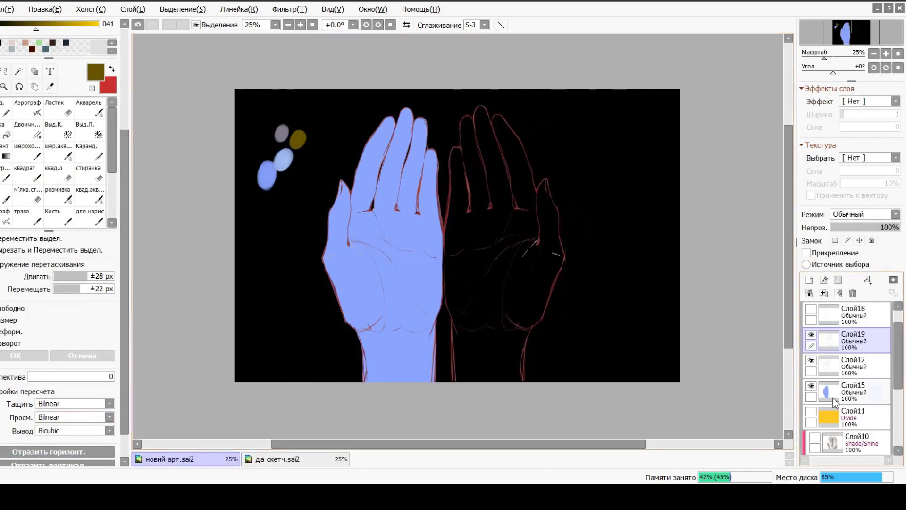
- Fit a horizontally flipped copy of the blue fill layer Слой15 under the mirrored lines and merge the duplicated layers with their originals
key("ctrl+c")
key("ctrl+v")
key("ctrl+t")
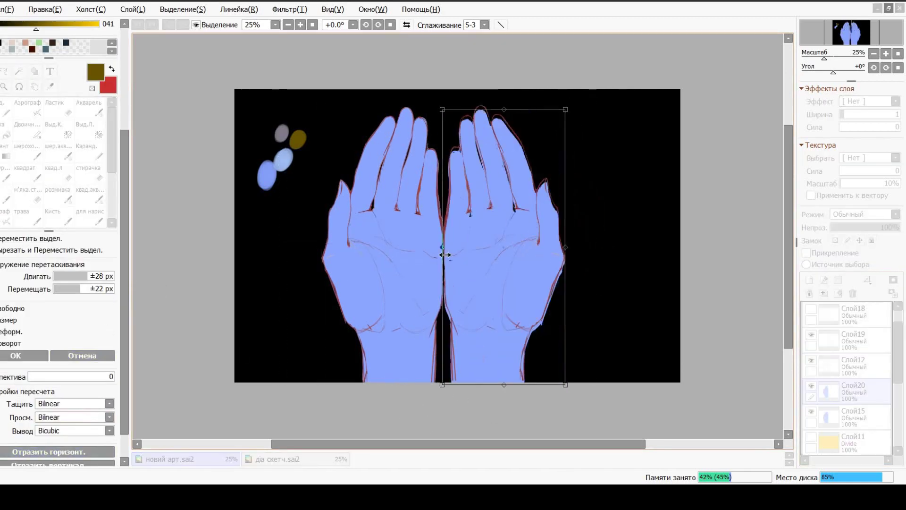
left_click_drag(477, 264, 478, 262)
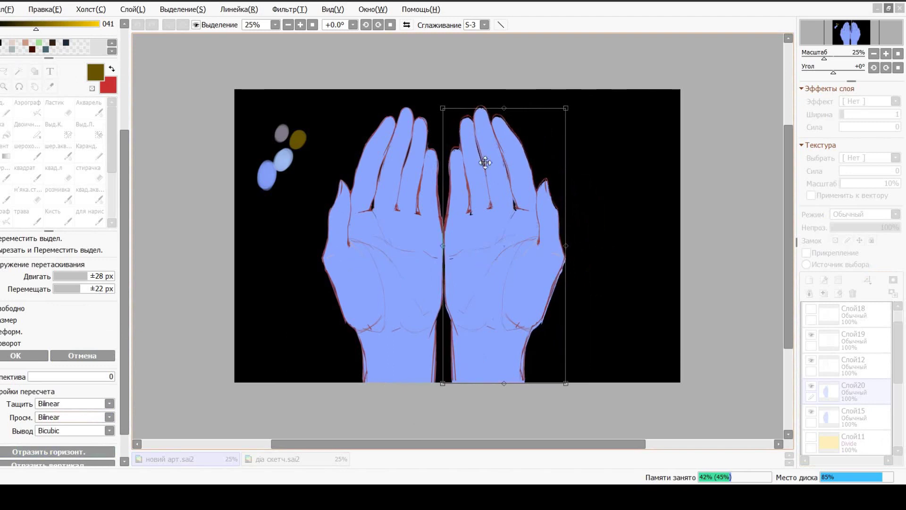
left_click_drag(504, 108, 503, 106)
left_click_drag(566, 246, 565, 246)
key("Return")
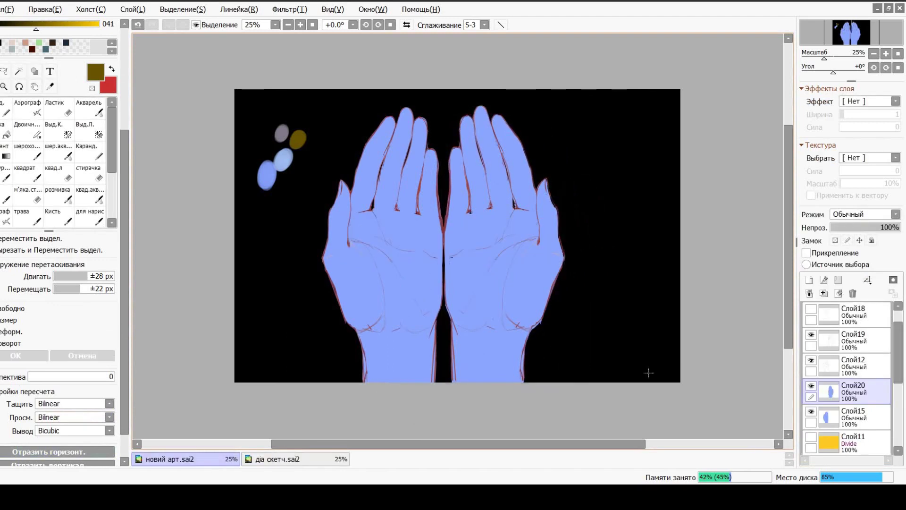
key("ctrl+e")
key("ctrl+e")
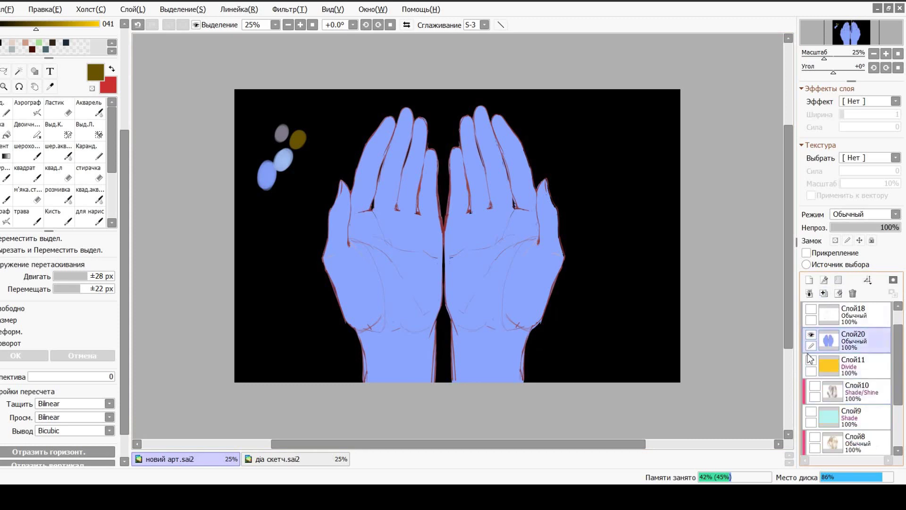
left_click(809, 280)
left_click(24, 172)
left_click(300, 24)
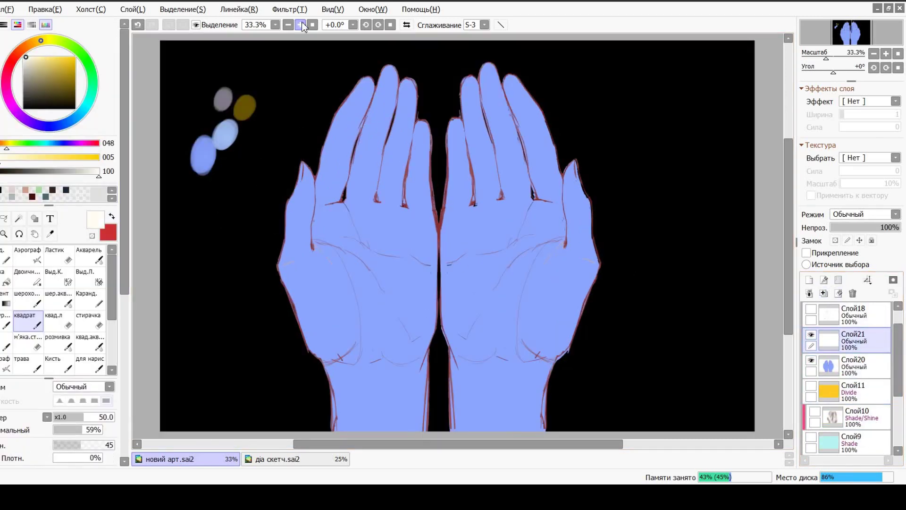
mouse_move(788, 236)
left_mouse_down()
mouse_move(788, 194)
mouse_move(788, 222)
left_mouse_up()
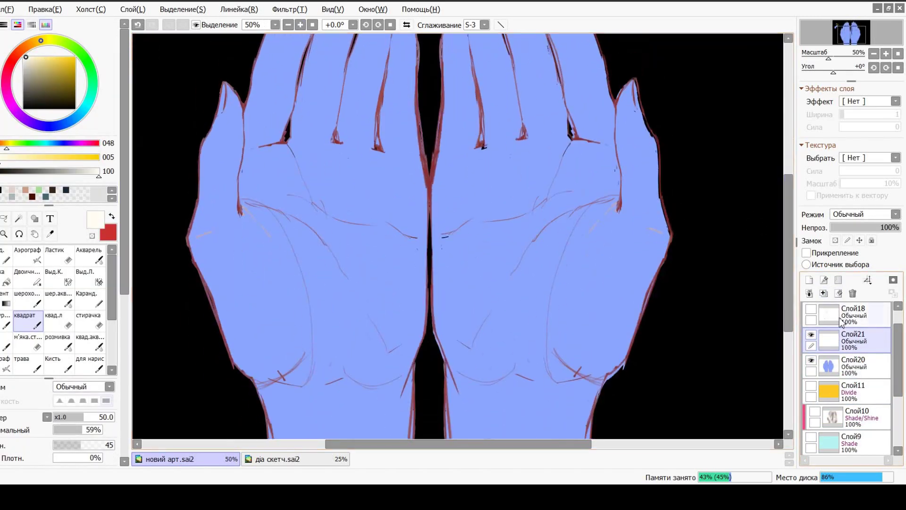
- Remove the black background and place the line layer Слой12 directly above the blue hands layer Слой20
left_click(853, 314)
left_click_drag(901, 361, 901, 340)
left_click(802, 377)
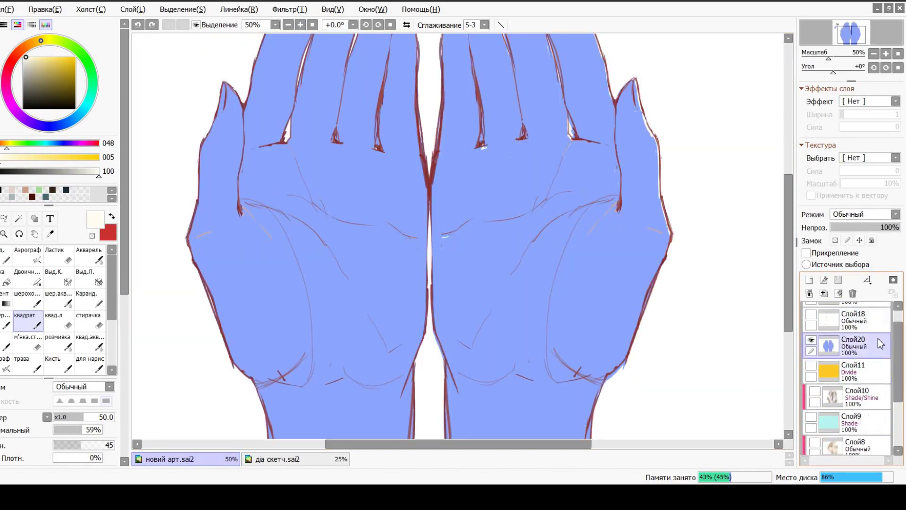
left_click_drag(814, 375, 830, 347)
- Fill the white gap between the touching palms on layer Слой20 with the sampled blue, using the size 100 pencil
key("e")
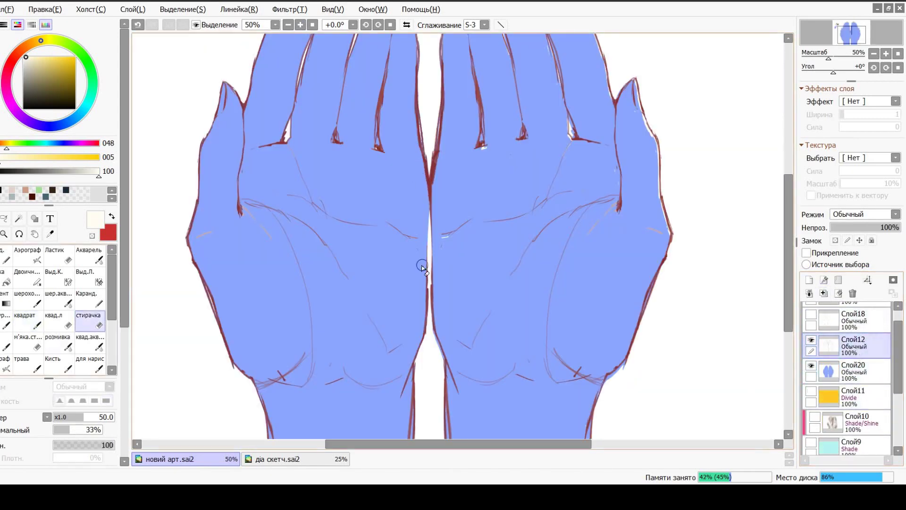
scroll(438, 198, "up", 2)
left_click(486, 289, "ctrl")
left_click(289, 287, "alt")
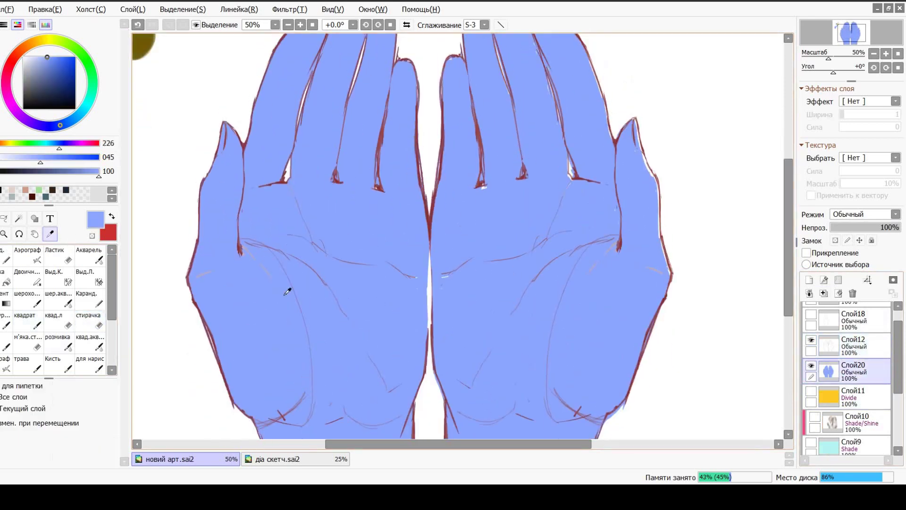
key("n")
mouse_move(429, 250)
left_mouse_down()
mouse_move(424, 324)
mouse_move(437, 290)
mouse_move(424, 293)
mouse_move(415, 327)
left_mouse_up()
left_click(288, 24)
left_click(288, 24)
left_click(288, 24)
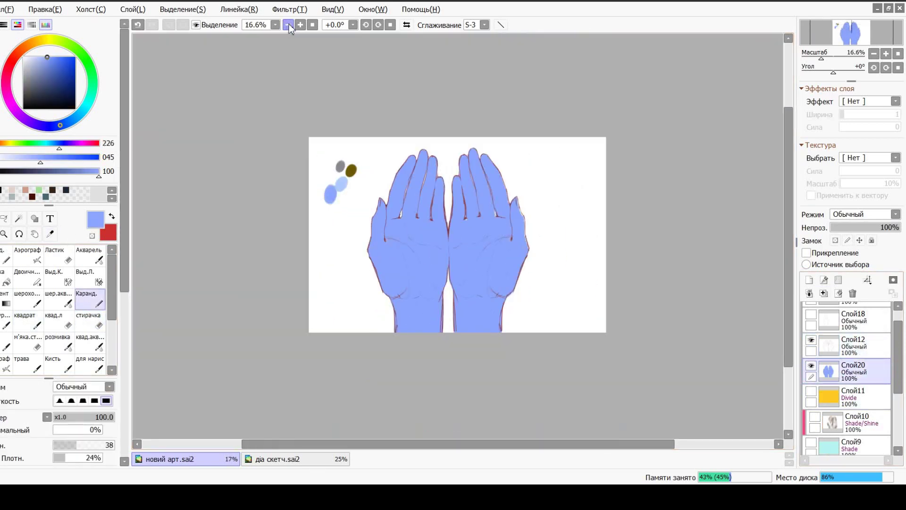
left_click(300, 25)
left_click(300, 25)
scroll(760, 211, "down", 2)
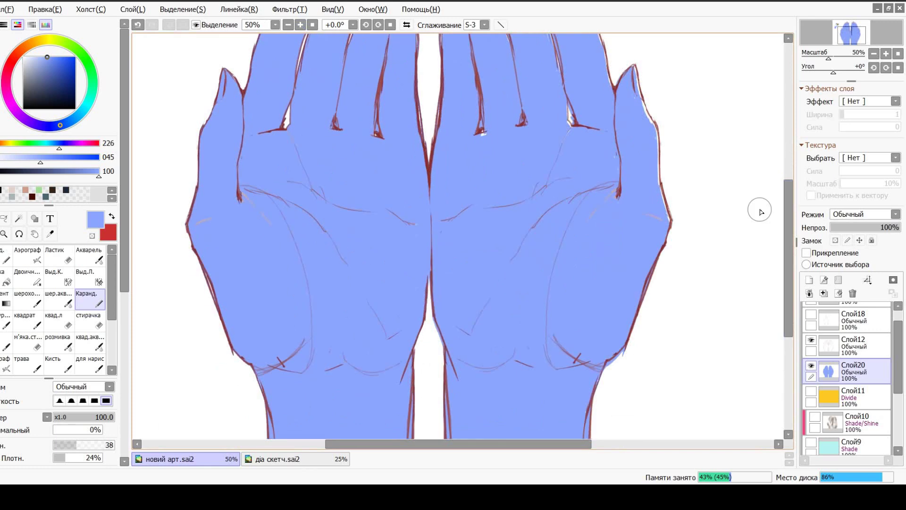
scroll(760, 211, "down", 2)
scroll(446, 168, "up", 1)
key("b")
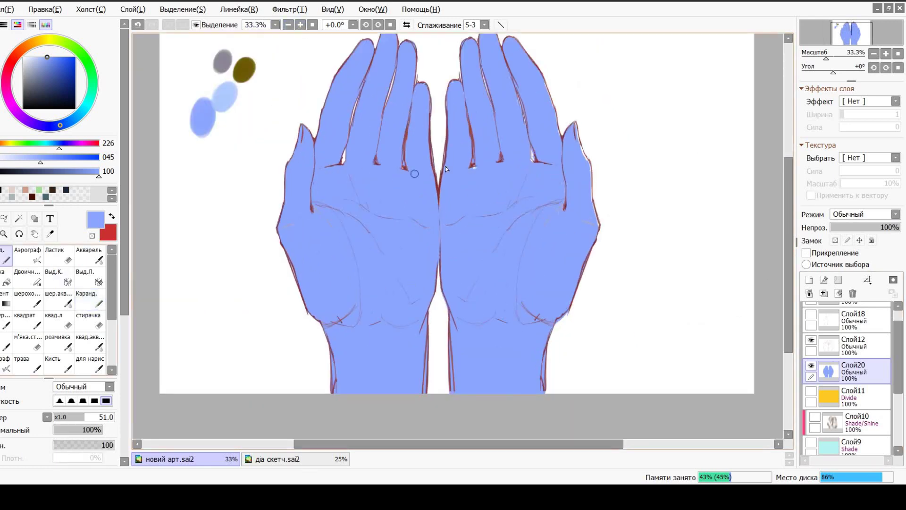
- Move the mirrored wrist's inner contour on layer Слой12 closer to the other wrist and extend the blue fill on Слой20 to match
left_click(849, 345)
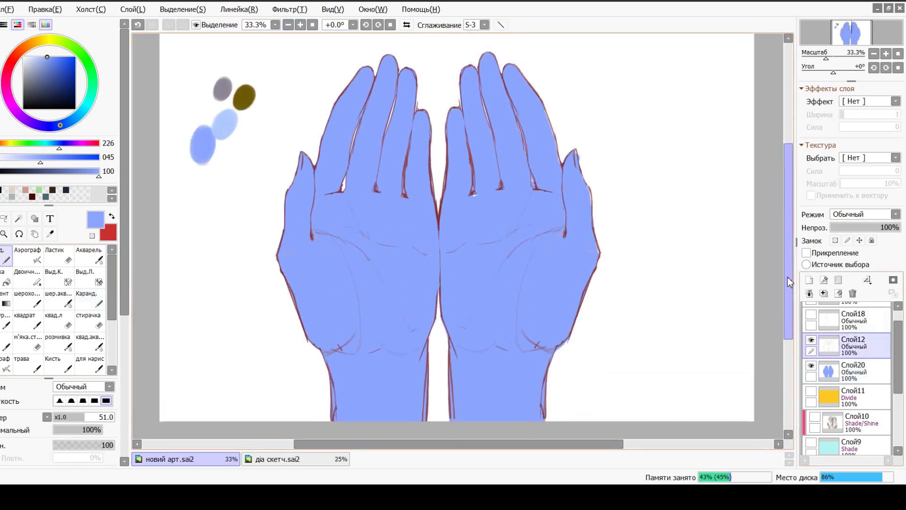
left_click(288, 25)
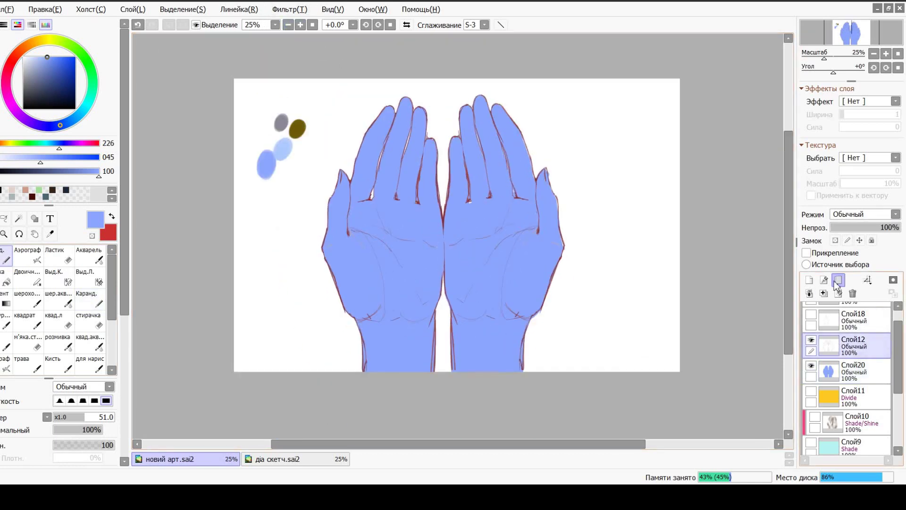
left_click(5, 218)
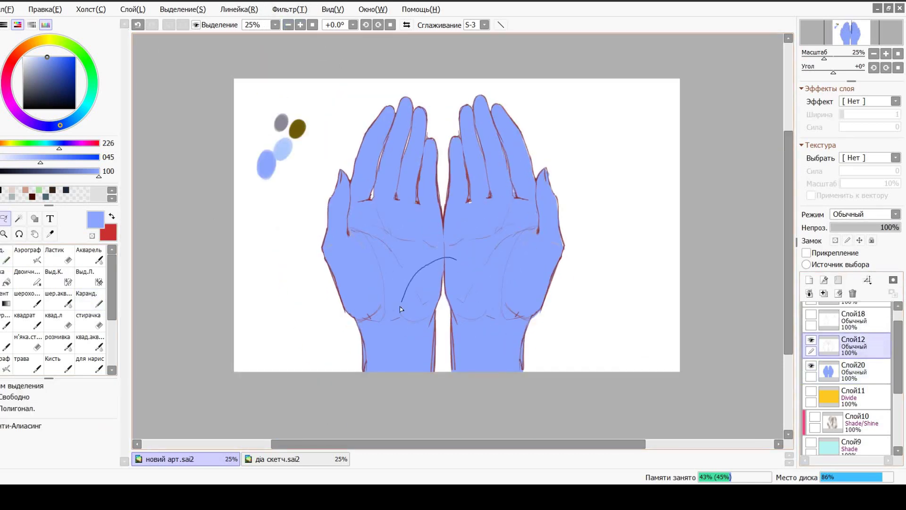
left_click_drag(400, 303, 402, 380)
mouse_move(450, 264)
left_mouse_down()
mouse_move(421, 344)
mouse_move(438, 294)
mouse_move(455, 317)
mouse_move(449, 425)
left_mouse_up()
left_click(849, 372)
key("ctrl+d")
key("n")
key("alt+bracketright")
- Lasso the facing contours of the two little fingers and adjust them with a transform
key("l")
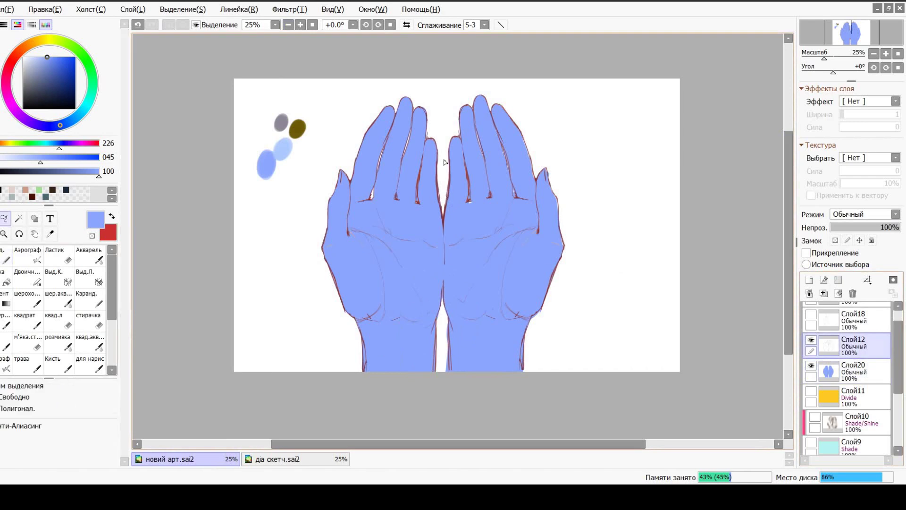
left_click_drag(442, 162, 443, 151)
key("ctrl+t")
key("Return")
key("ctrl+d")
- Erase the seam line between the palms below the little-finger gap with the size 50 eraser
left_click(300, 24)
left_click(88, 316)
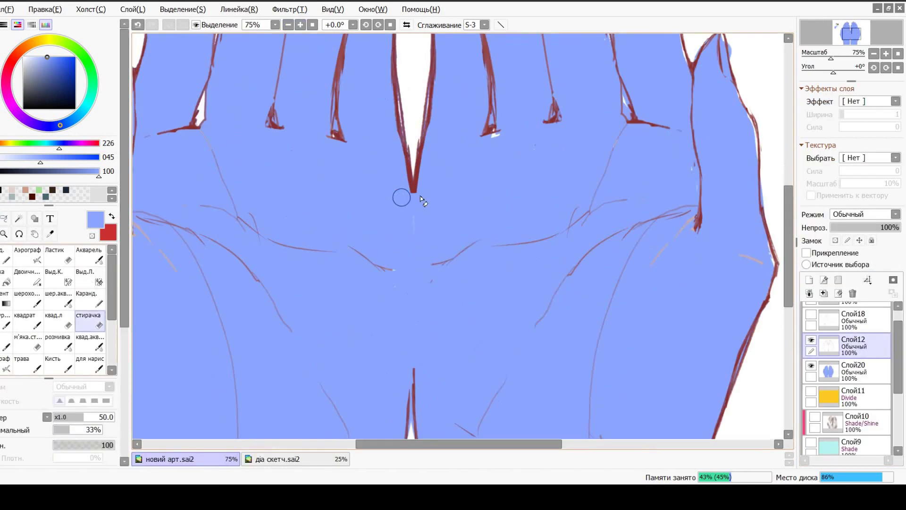
scroll(777, 248, "up", 3)
- Redraw the V-shaped contour between the little fingers with the size 25 pencil in the sampled dark red and trim its edge
left_click(755, 255, "alt")
key("n")
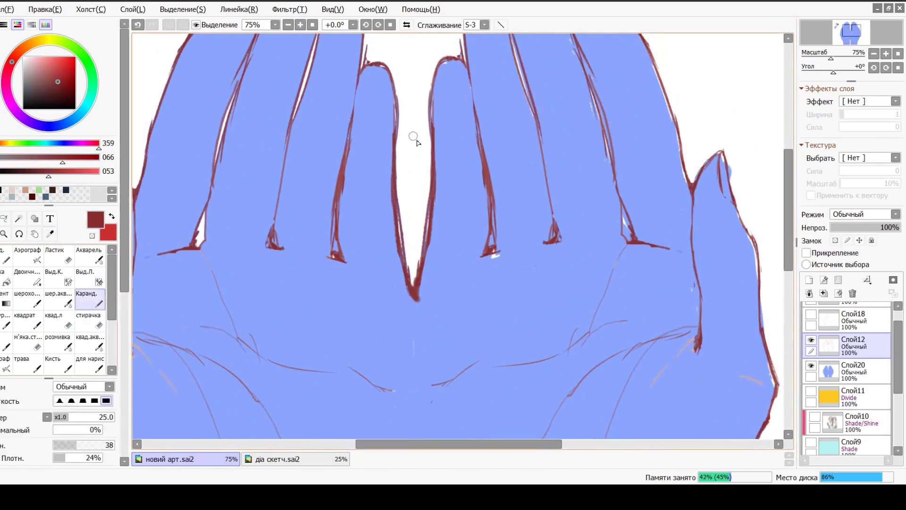
left_click_drag(430, 101, 420, 261)
key("e")
left_click_drag(434, 166, 421, 283)
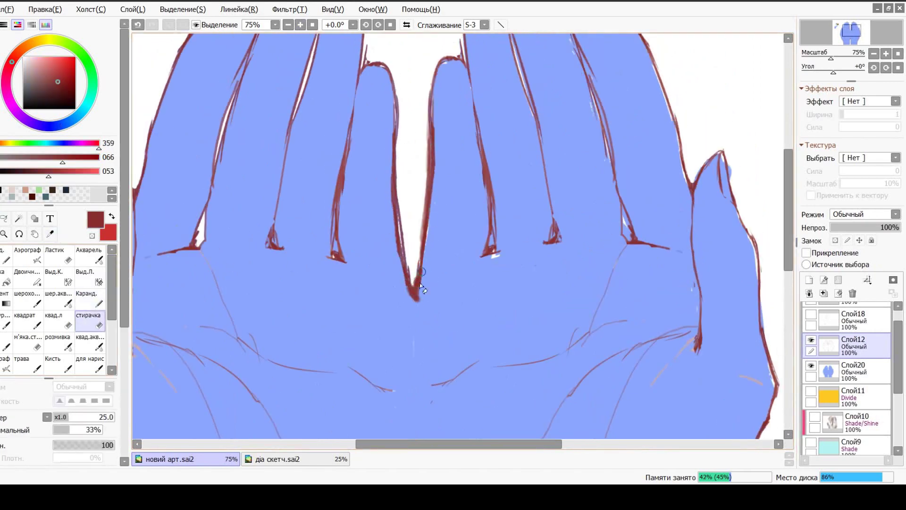
- Lasso the line art of the mirrored hand on layer Слой12 and transform it, tilting it closer to the other hand
left_click(288, 24)
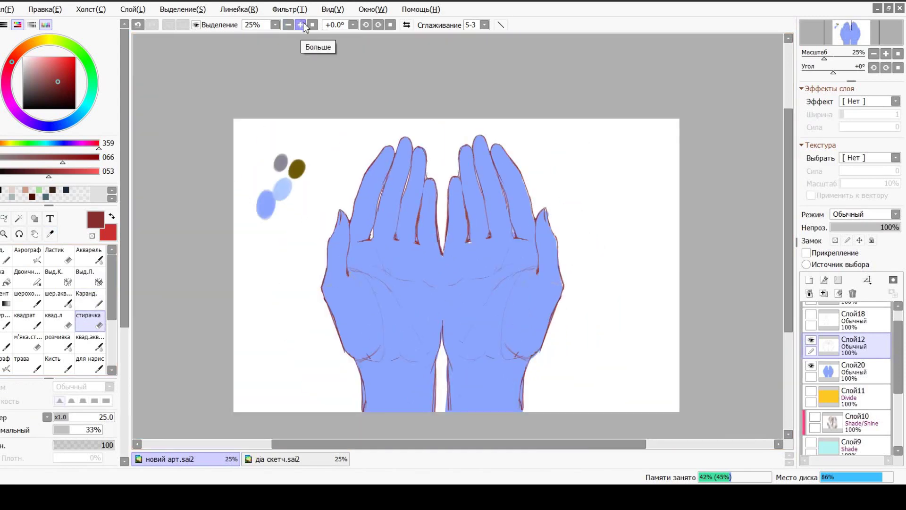
left_click(300, 25)
left_click(288, 24)
key("l")
left_click_drag(553, 143, 478, 118)
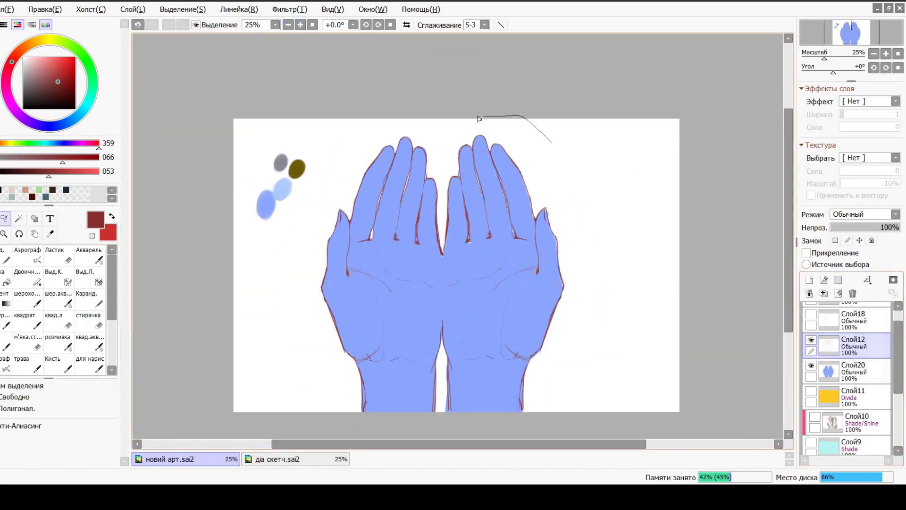
left_click_drag(491, 445, 647, 284)
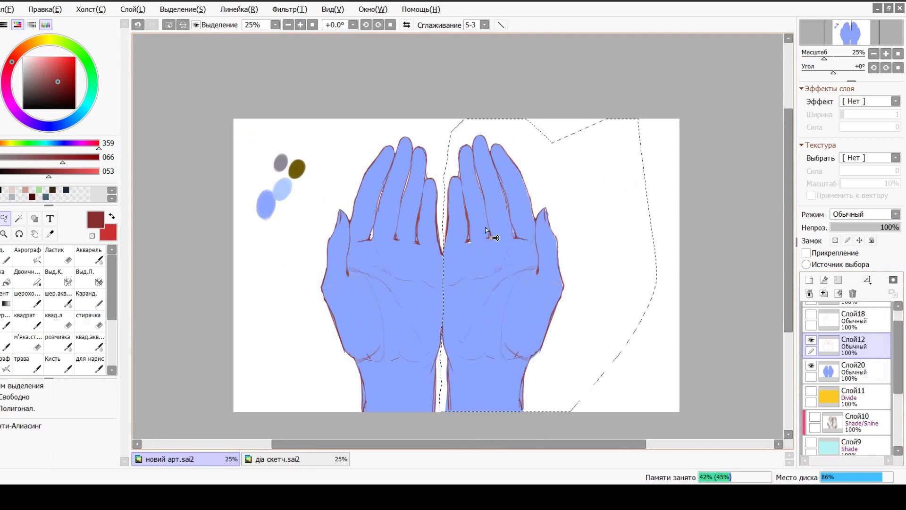
key("ctrl+t")
key("Return")
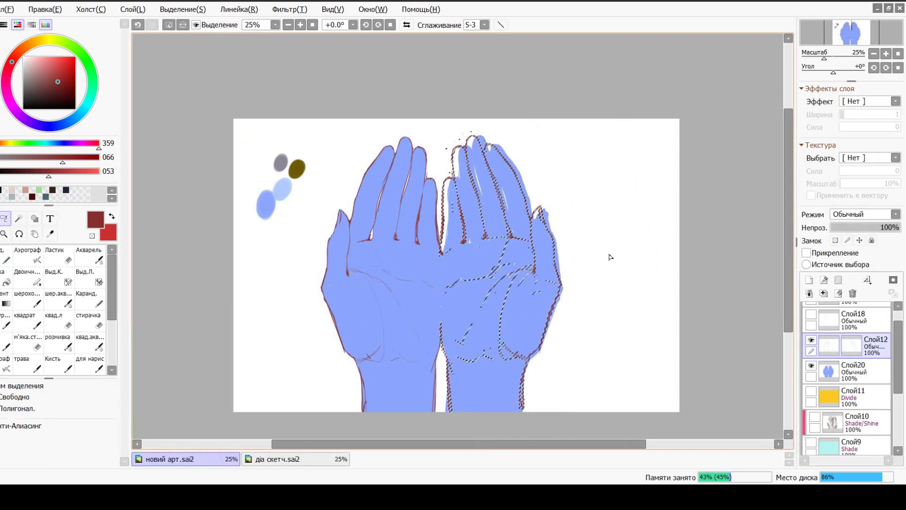
key("ctrl+d")
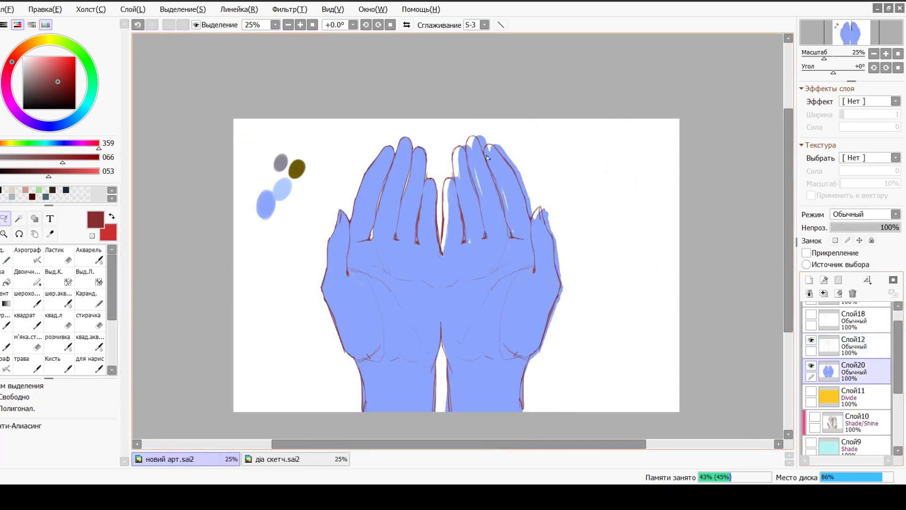
- Lasso the mirrored hand's blue fill on Слой20 and rotate and skew it with a transform to match the shifted outline
left_click_drag(442, 315, 441, 411)
key("ctrl+t")
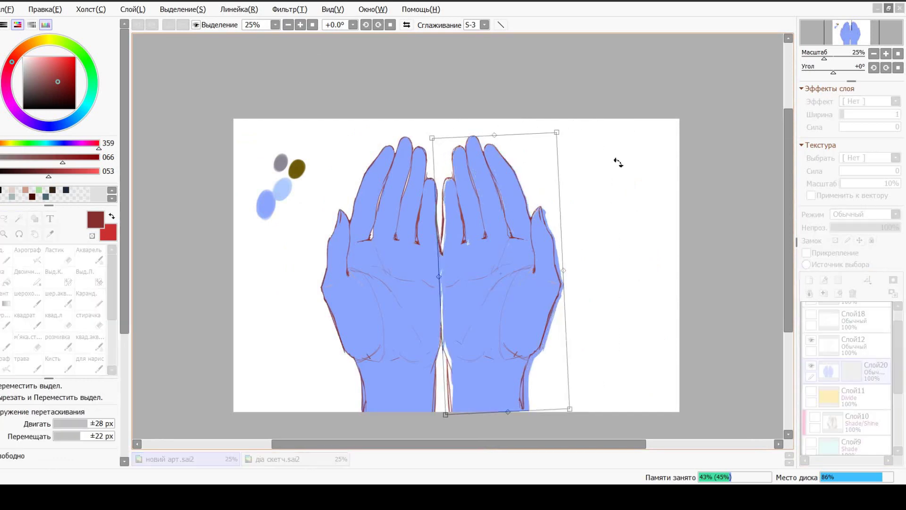
left_click_drag(461, 269, 438, 283)
left_click_drag(448, 415, 440, 418)
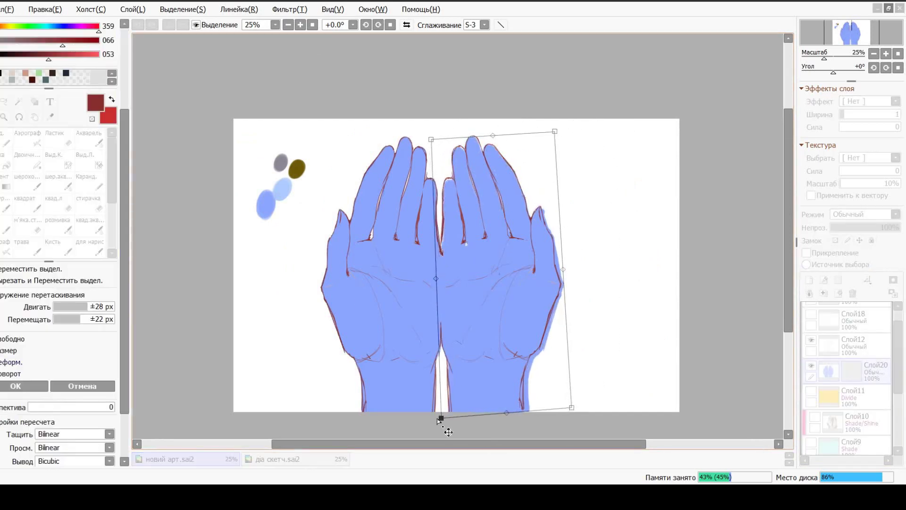
left_click_drag(572, 410, 565, 407)
key("Return")
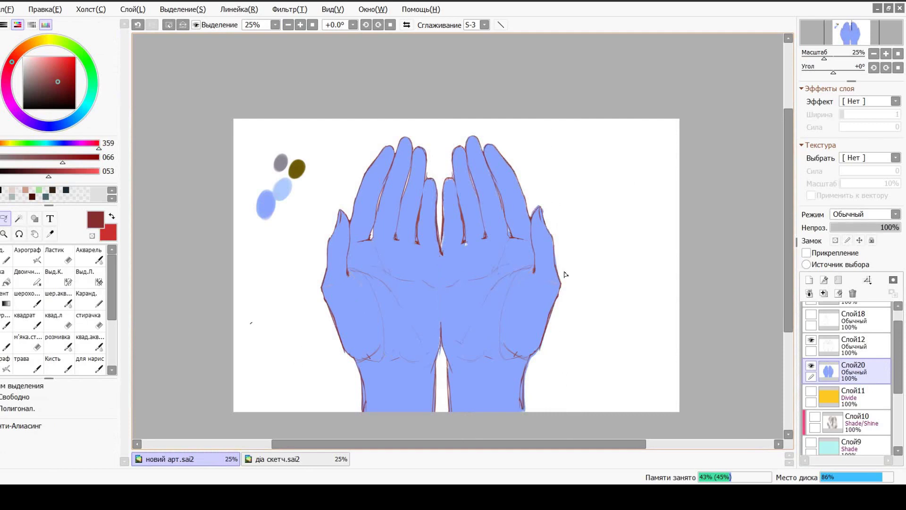
- Erase the pointed seam above the wrist gap on Слой12 and redraw the gap's peak with the size 25 pencil
key("e")
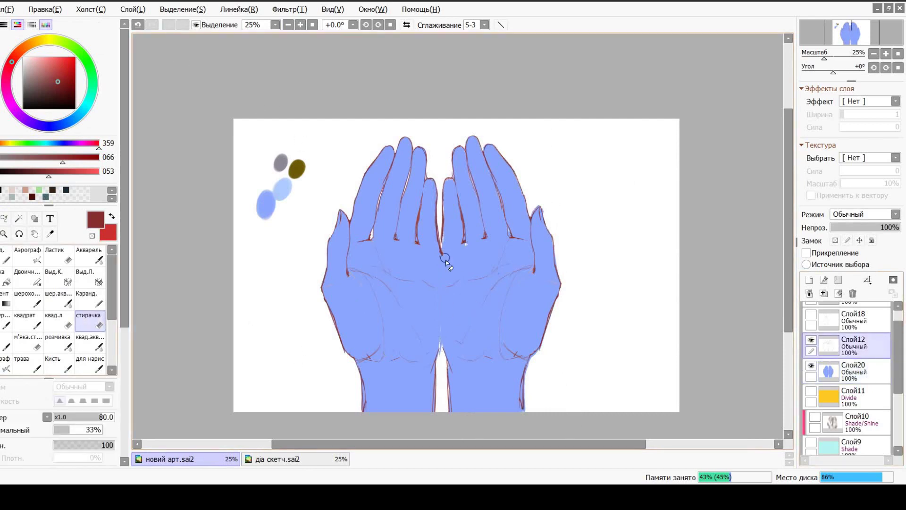
scroll(447, 405, "up", 3)
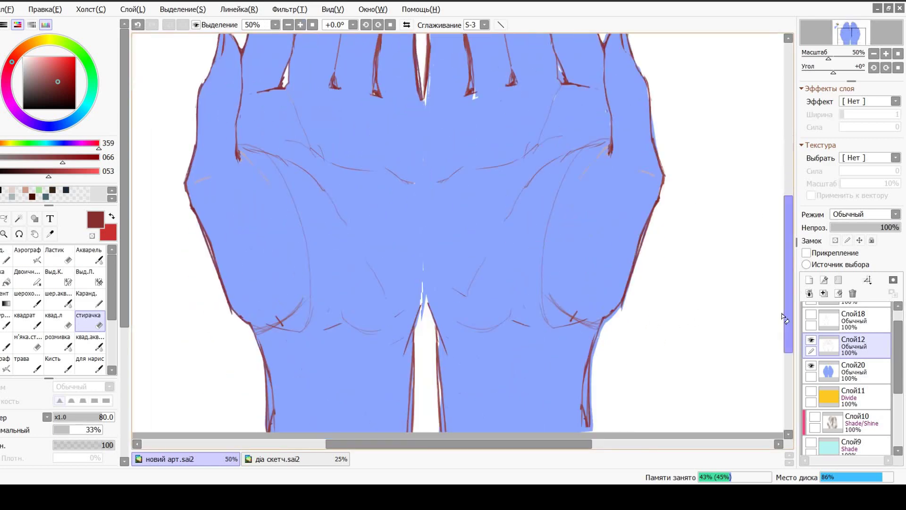
key("n")
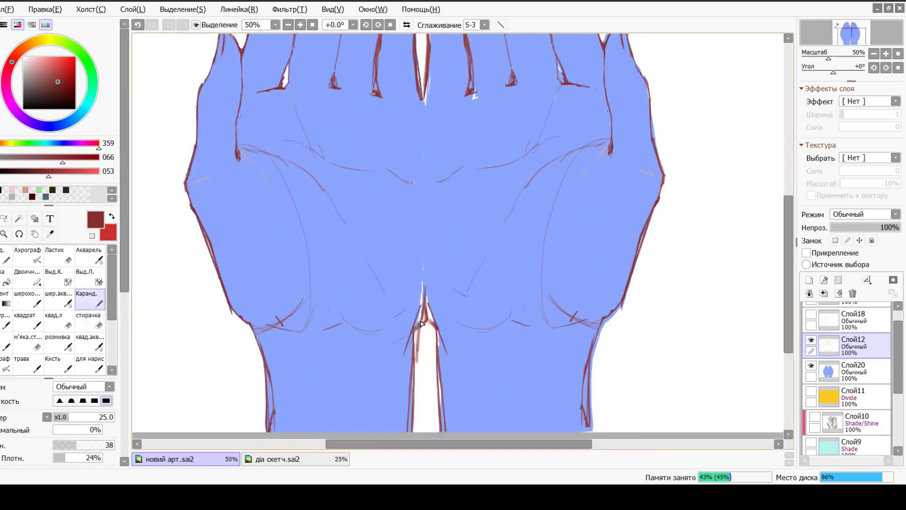
key("e")
- Fill the white sliver above the wrist gap with blue on Слой20 and trim the outline's tip on Слой12 with the size 20 eraser
left_click(844, 371)
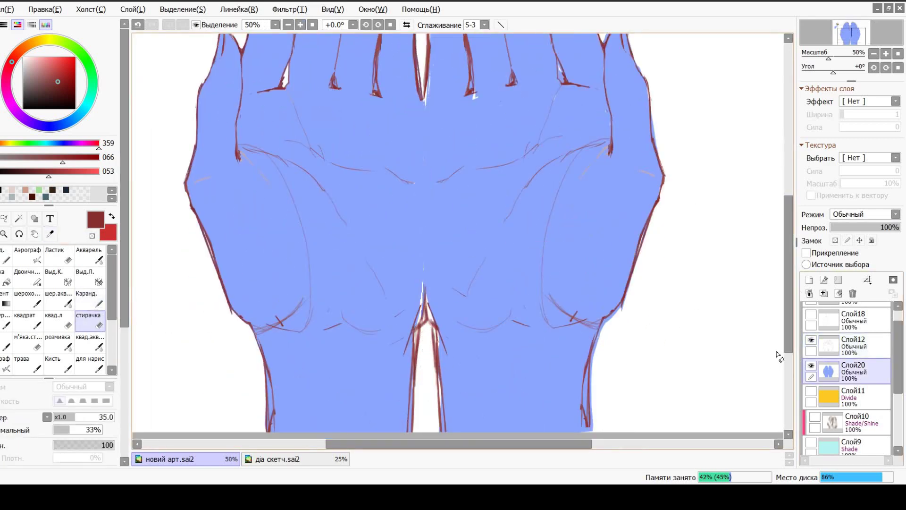
left_click(112, 215)
key("b")
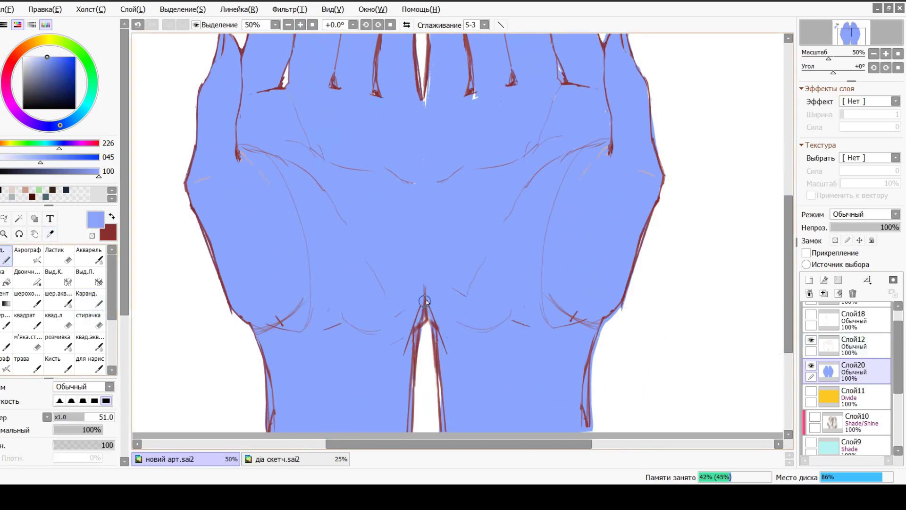
key("Page_Up")
key("e")
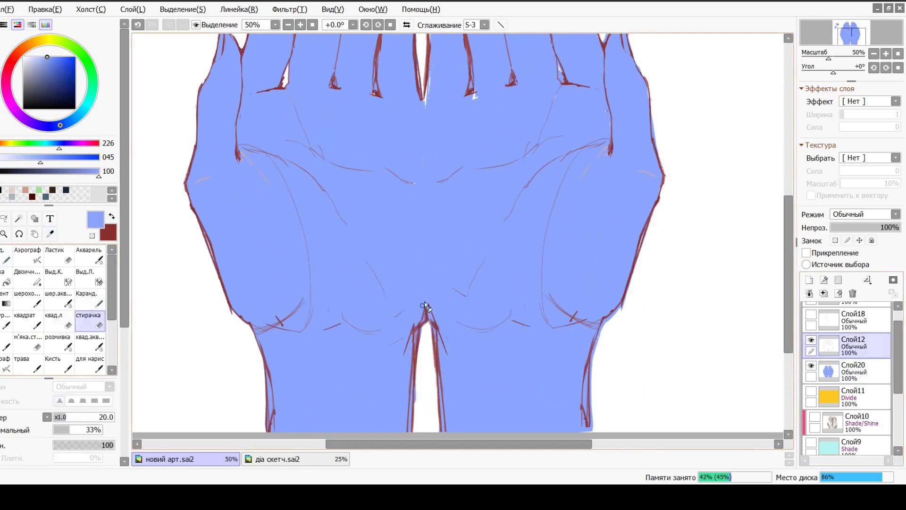
- Trim the blue fill on Слой20 to the finger and thumb outlines with the size 16 eraser and patch gaps with the size 40 brush
left_click(288, 24)
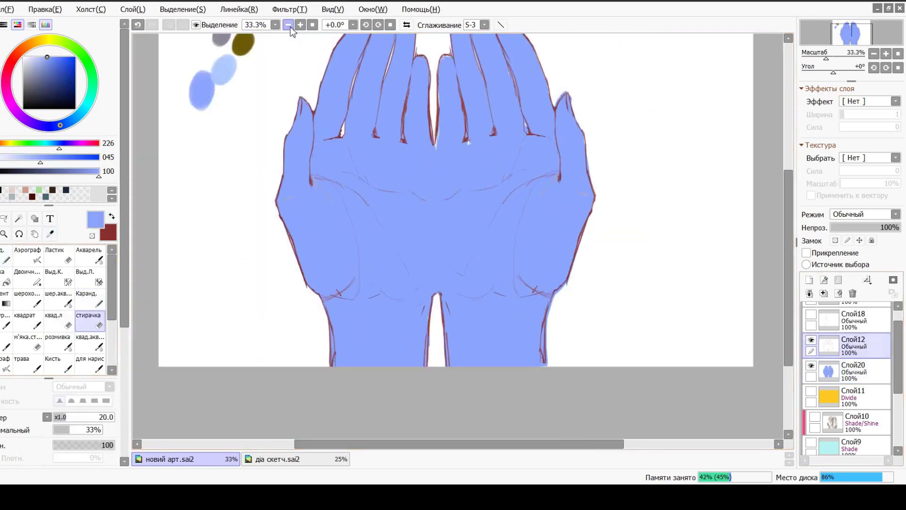
left_click(288, 24)
scroll(358, 189, "up", 3)
mouse_move(358, 156)
left_mouse_down()
mouse_move(369, 309)
mouse_move(359, 332)
left_mouse_up()
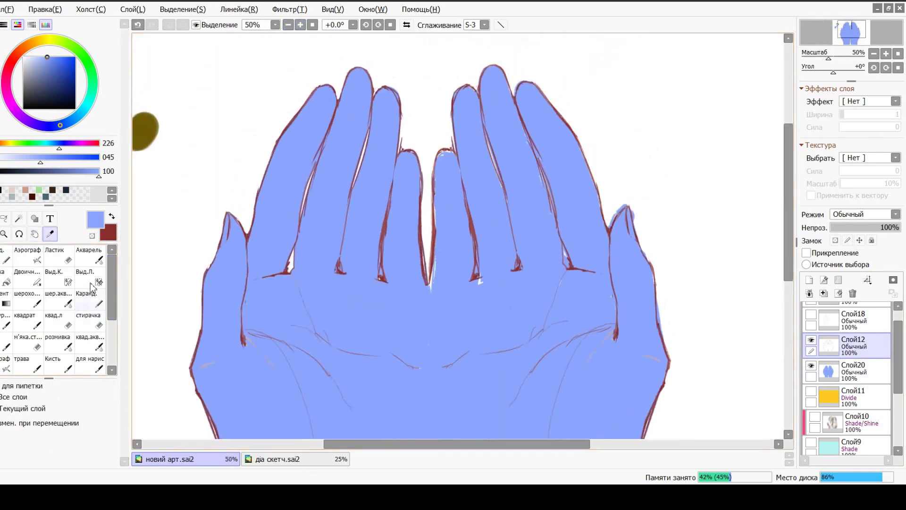
key("Page_Down")
left_click(102, 326)
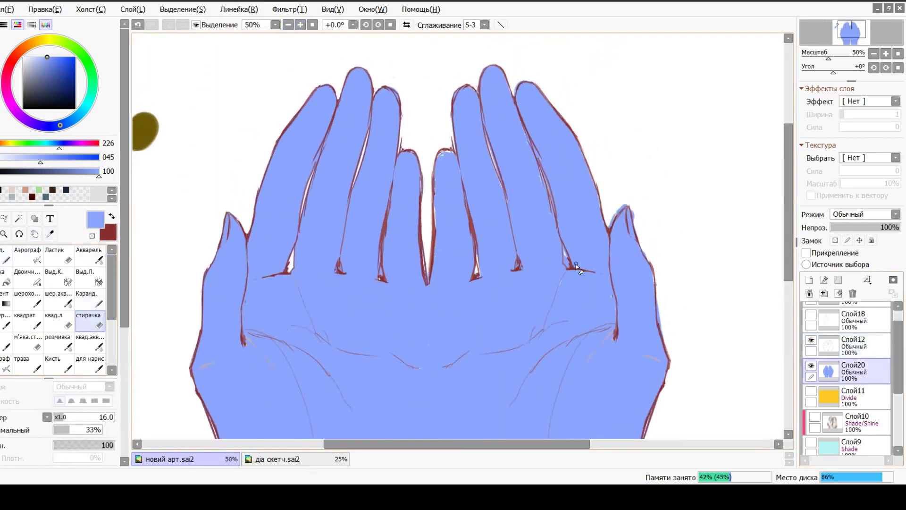
left_click_drag(623, 205, 612, 230)
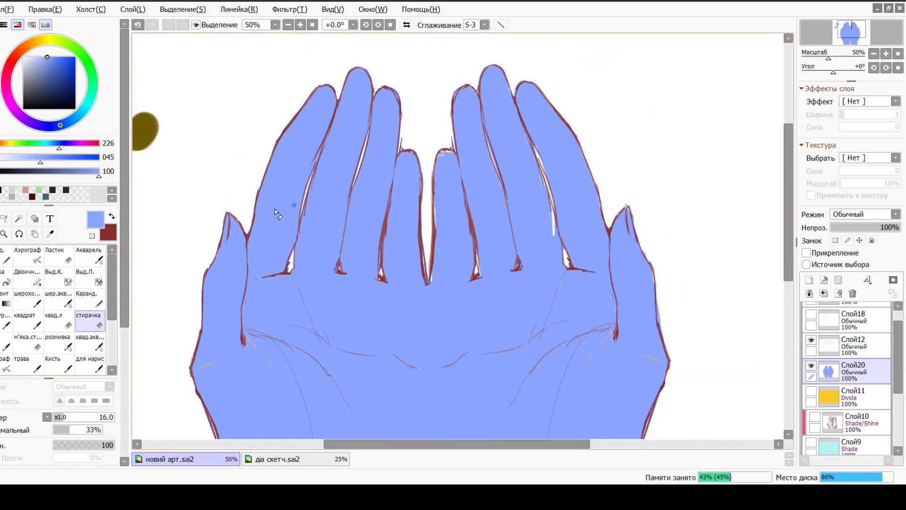
key("n")
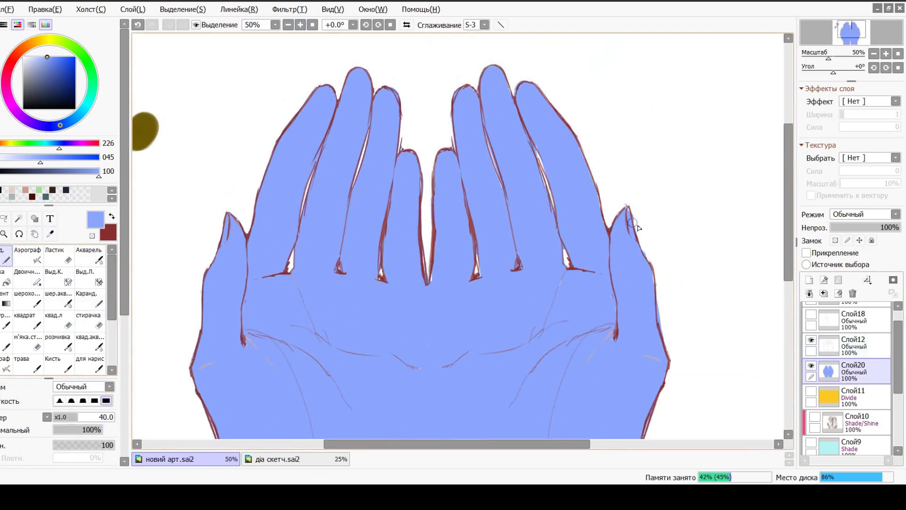
key("e")
- Show the black background layer Слой7 behind the hands
scroll(680, 255, "down", 2)
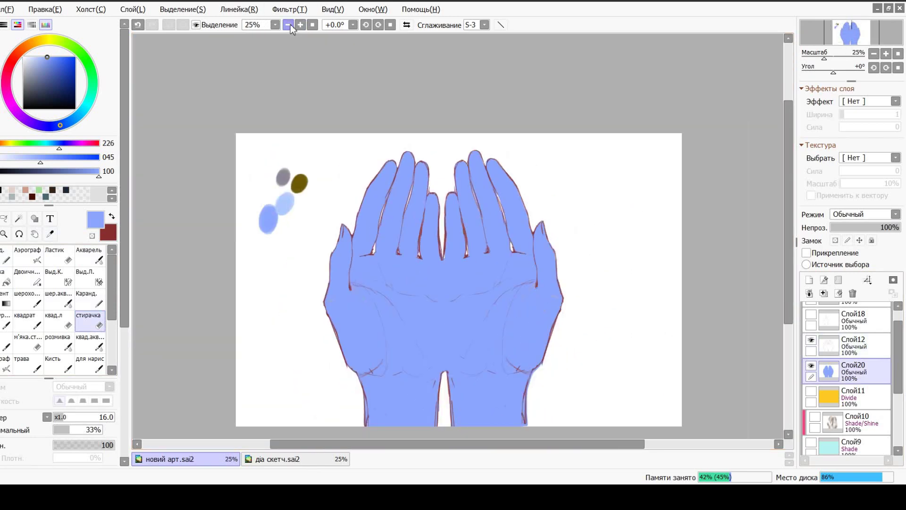
scroll(774, 231, "down", 1)
scroll(811, 414, "down", 3)
left_click(811, 414)
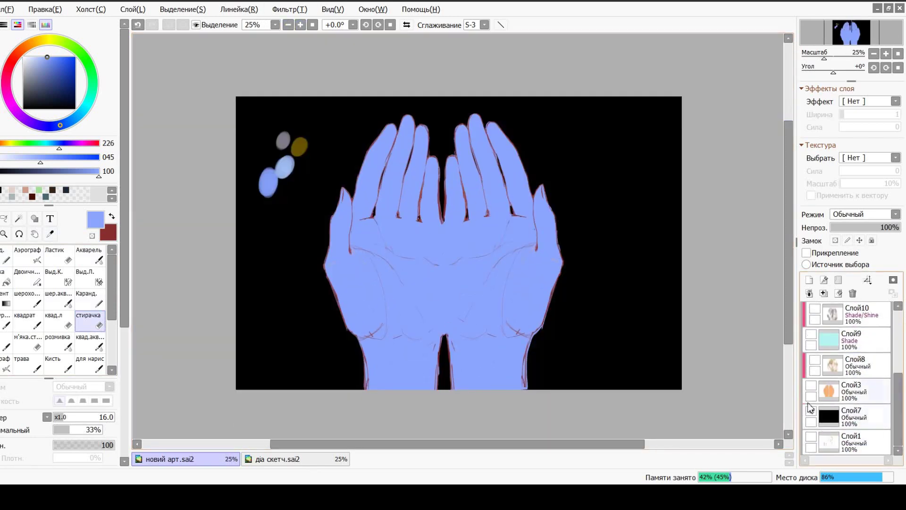
scroll(810, 414, "up", 3)
- Lower the top of the wrist gap by touching up the outline on Слой12 and the blue fill on Слой20
left_click(439, 344, "ctrl+shift")
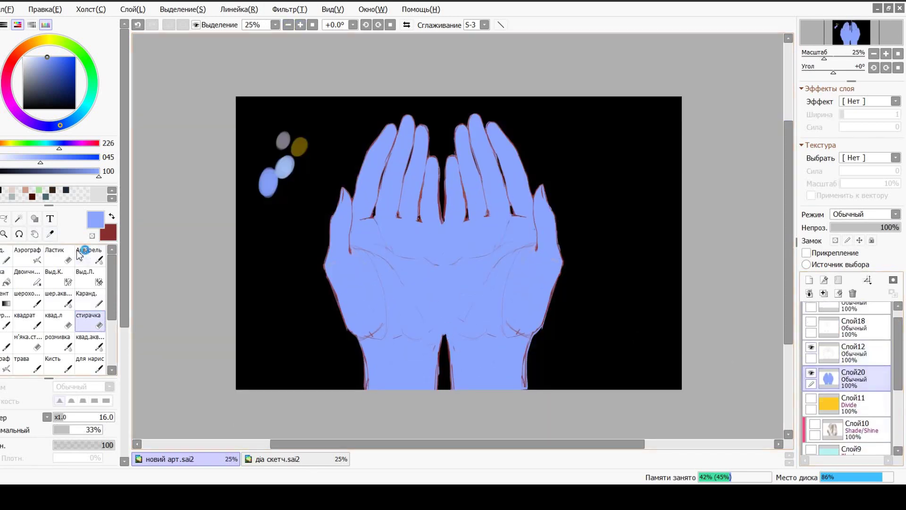
key("n")
key("e")
left_click(437, 361, "ctrl+shift")
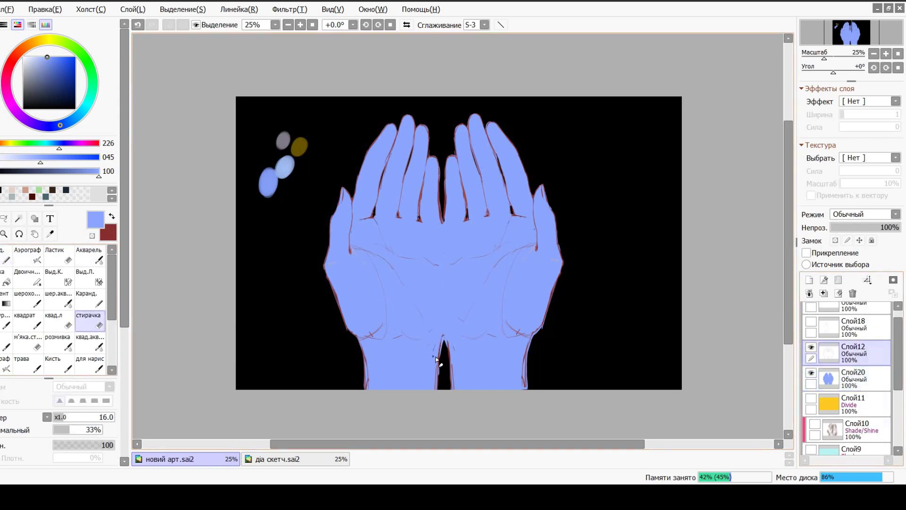
left_click(486, 352, "ctrl+shift")
- Narrow the wrist gap by extending the blue fill on Слой20 with the size 40 brush and transforming the inner contour on Слой12 to match
key("n")
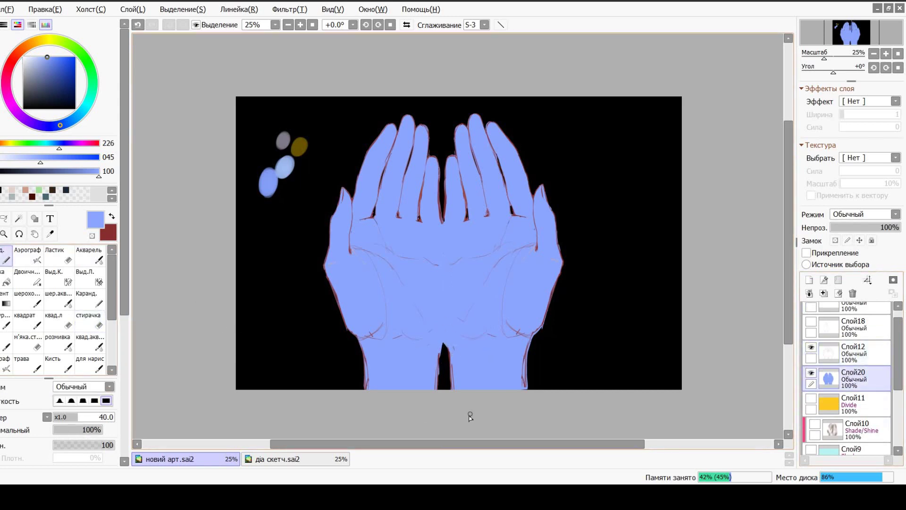
left_click(459, 400, "ctrl+shift")
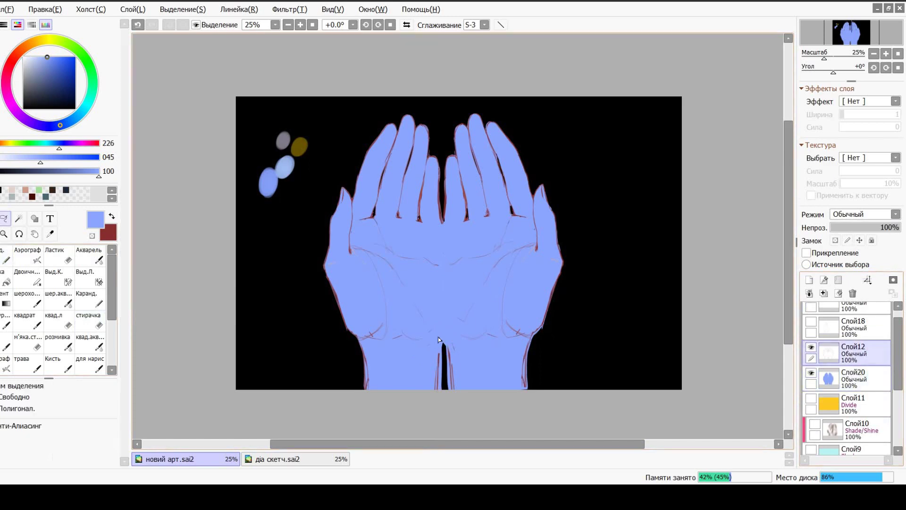
key("ctrl+t")
key("Return")
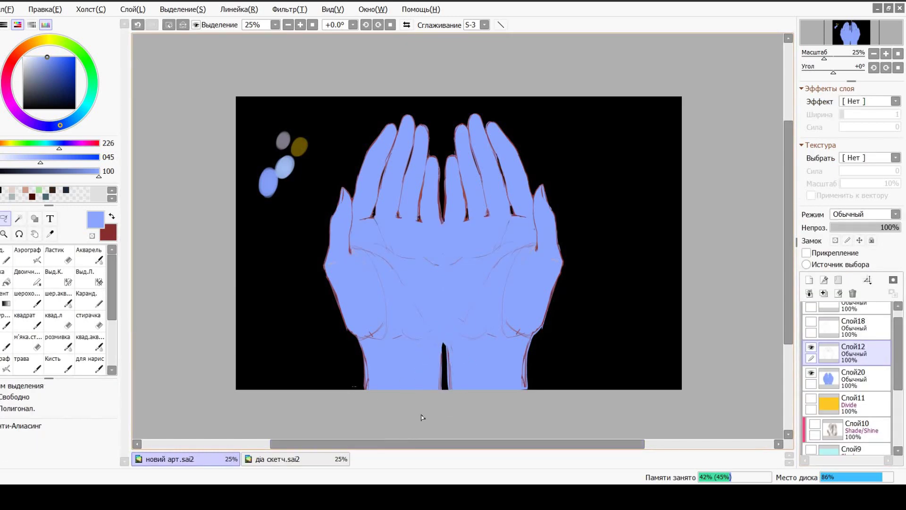
- Airbrush a large soft glow in pale yellow over the center of the palms on a new layer above the line art
left_click(808, 279)
scroll(844, 339, "up", 1)
left_click(48, 40)
left_click(33, 56)
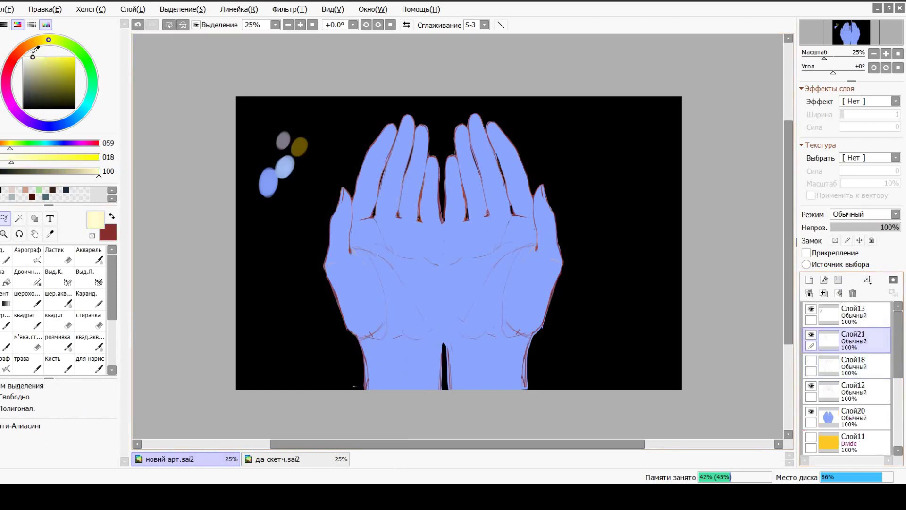
left_click(32, 57)
left_click(27, 255)
left_click(6, 365)
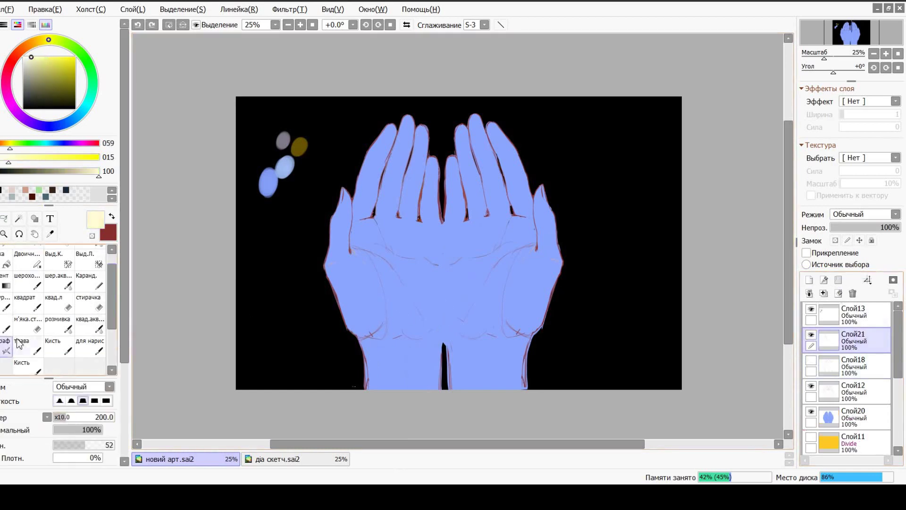
left_click(456, 257)
mouse_move(457, 258)
left_mouse_down()
mouse_move(445, 363)
mouse_move(482, 348)
mouse_move(516, 283)
mouse_move(533, 302)
left_mouse_up()
- Add a layer clipped to Слой20 and shade the hands' outer edges and fingertips in the sampled olive brown with the size 500 airbrush
left_click(831, 415)
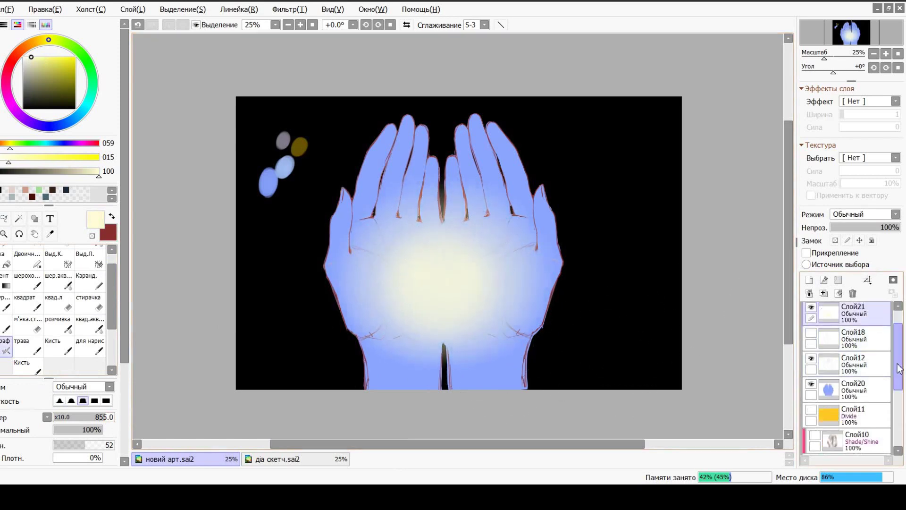
left_click(809, 279)
left_click(806, 253)
left_click(299, 146, "alt")
mouse_move(344, 161)
left_mouse_down()
mouse_move(411, 94)
mouse_move(556, 189)
mouse_move(566, 326)
left_mouse_up()
mouse_move(328, 350)
left_mouse_down()
mouse_move(366, 357)
mouse_move(418, 396)
mouse_move(408, 354)
mouse_move(310, 261)
mouse_move(315, 235)
mouse_move(555, 314)
mouse_move(485, 148)
mouse_move(428, 131)
mouse_move(466, 163)
mouse_move(486, 110)
mouse_move(324, 185)
mouse_move(316, 204)
mouse_move(569, 221)
mouse_move(330, 171)
mouse_move(587, 332)
left_mouse_up()
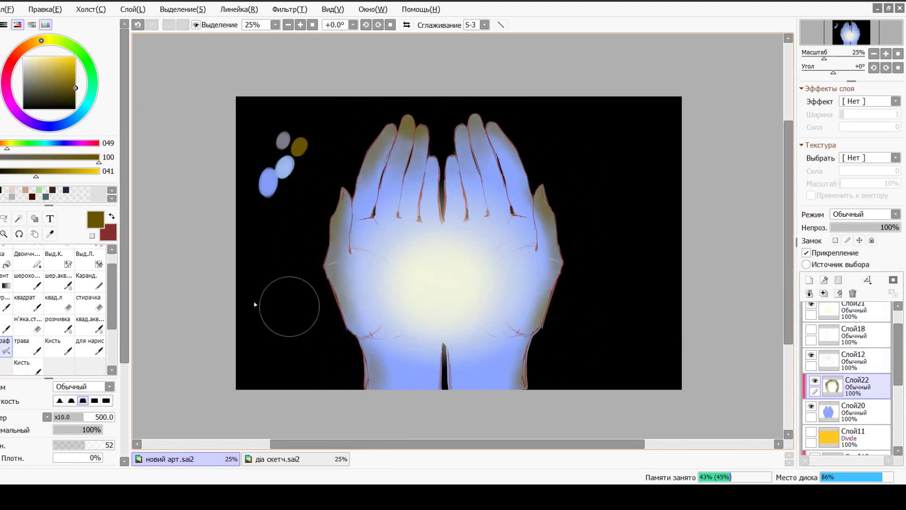
- Blend sampled muted purple over the fingers and thumbs with the size 300 airbrush and undo the last stroke
left_click(403, 173, "alt")
key("bracketleft")
mouse_move(404, 173)
left_mouse_down()
mouse_move(465, 189)
mouse_move(408, 142)
mouse_move(424, 147)
mouse_move(345, 229)
mouse_move(535, 195)
left_mouse_up()
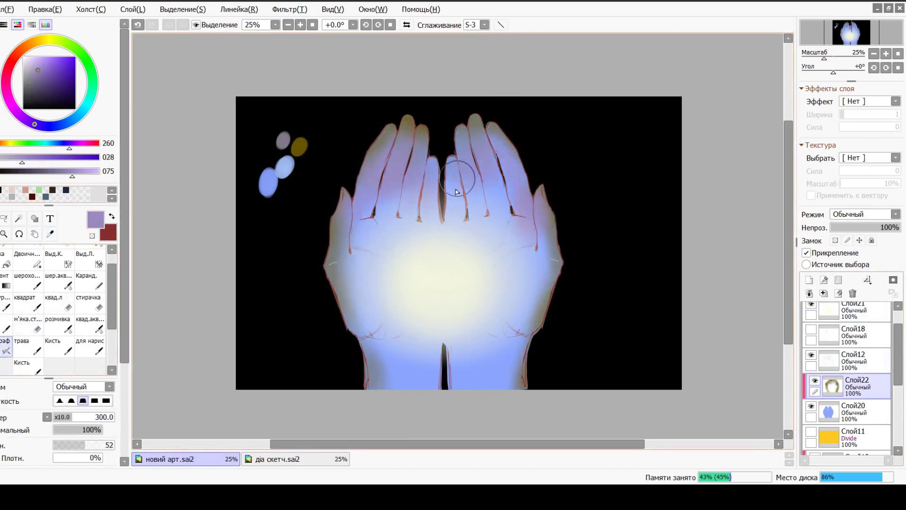
key("ctrl+z")
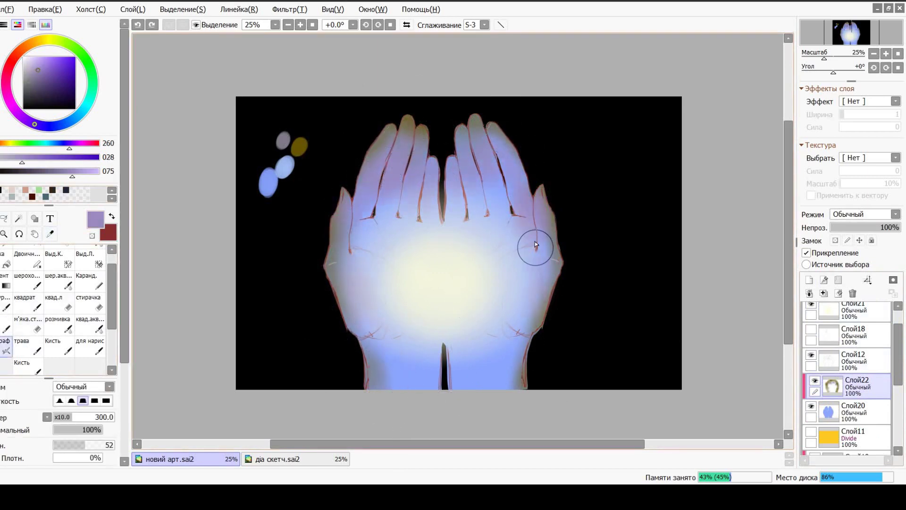
- Sample a light blue from the palm and airbrush it over the fingers, thumb pads and wrist, reducing the brush size to 120
left_click(369, 320, "alt")
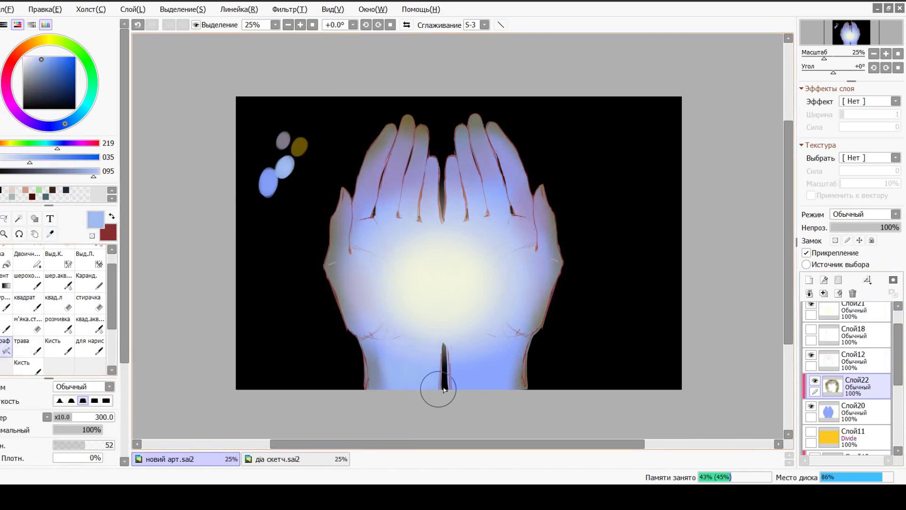
key("bracketleft")
key("bracketleft")
key("bracketleft")
key("bracketleft")
mouse_move(375, 189)
left_mouse_down()
mouse_move(397, 222)
mouse_move(398, 202)
mouse_move(388, 229)
mouse_move(409, 139)
mouse_move(437, 186)
mouse_move(415, 211)
mouse_move(426, 128)
mouse_move(432, 225)
mouse_move(457, 186)
mouse_move(482, 212)
mouse_move(470, 182)
mouse_move(484, 167)
mouse_move(521, 217)
mouse_move(497, 146)
mouse_move(344, 217)
mouse_move(341, 256)
left_mouse_up()
mouse_move(523, 226)
left_mouse_down()
mouse_move(540, 237)
mouse_move(547, 262)
mouse_move(526, 293)
left_mouse_up()
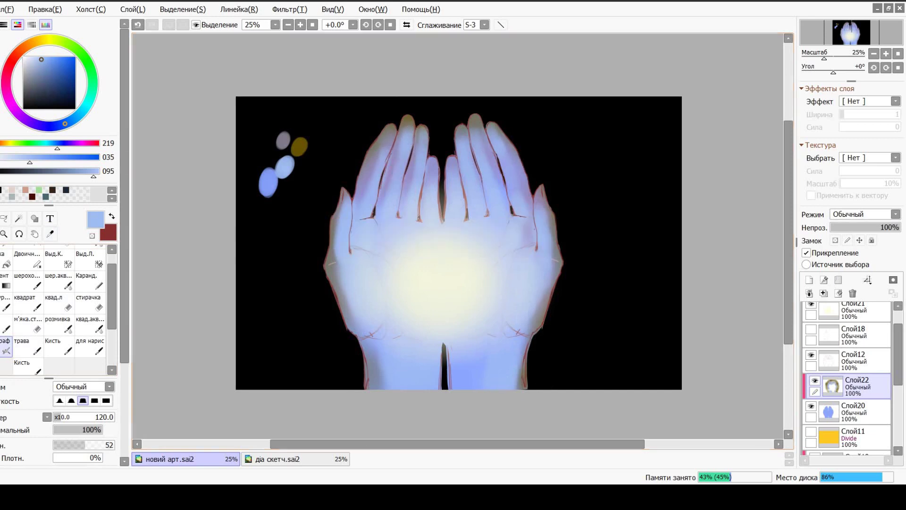
- Set the blend mode of the clipped shading layer Слой22 to Darken Color and make Слой20 the active layer
key("e")
scroll(863, 214, "down", 5)
scroll(847, 378, "down", 1)
left_click(849, 395)
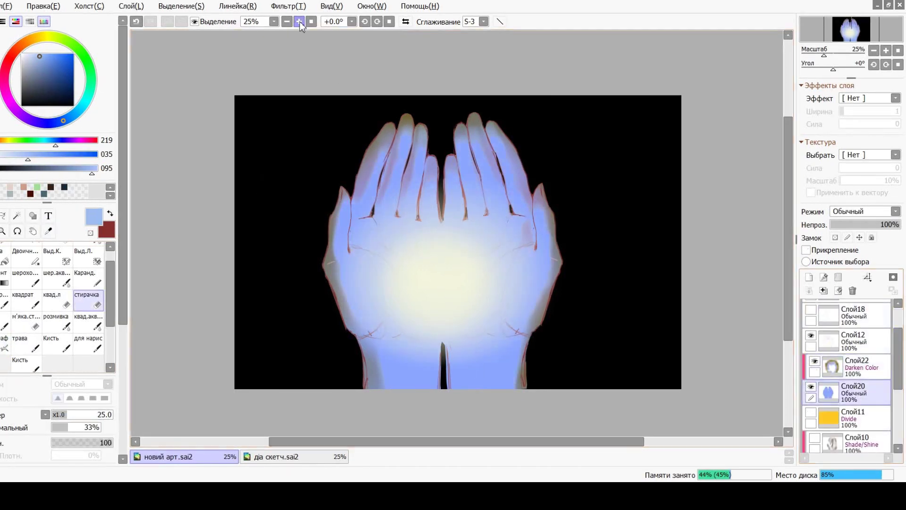
- Undo the last eraser stroke and trim the hands' base color along the wrist edge on Слой20 with the size 50 eraser
scroll(787, 232, "up", 1)
key("ctrl+z")
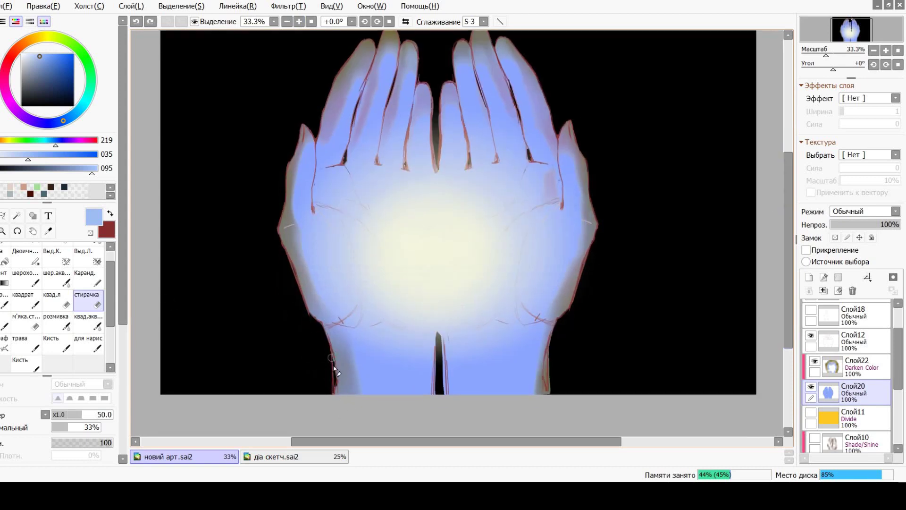
left_click(334, 370)
scroll(551, 362, "down", 2)
left_click(299, 21)
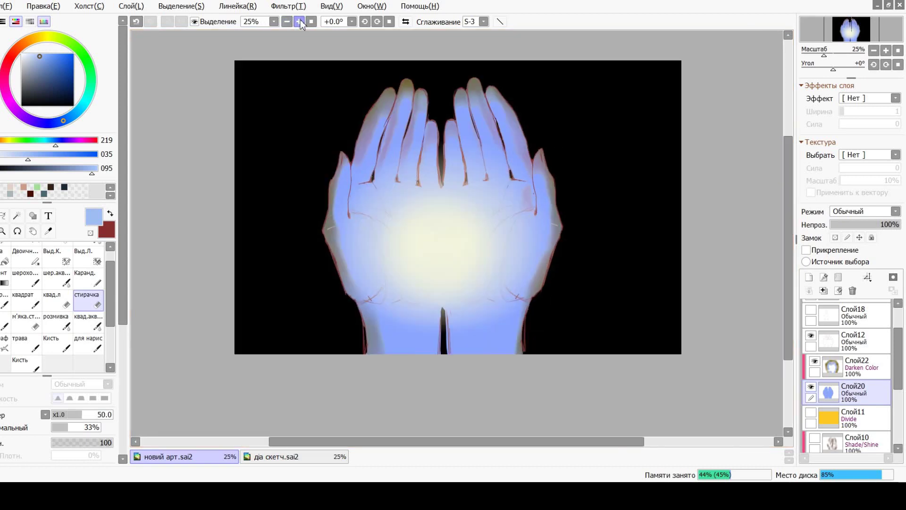
left_click(300, 21)
left_click(299, 21)
scroll(358, 94, "up", 3)
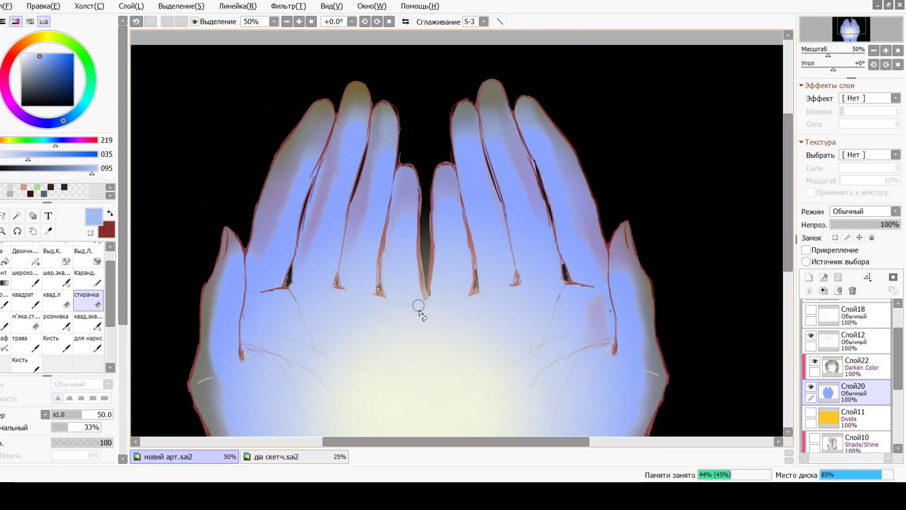
- On Слой22, sample a muted purple for the size 80 шер.акв brush and set the layer's blend mode to Normal (Обычный)
left_click(257, 245, "alt")
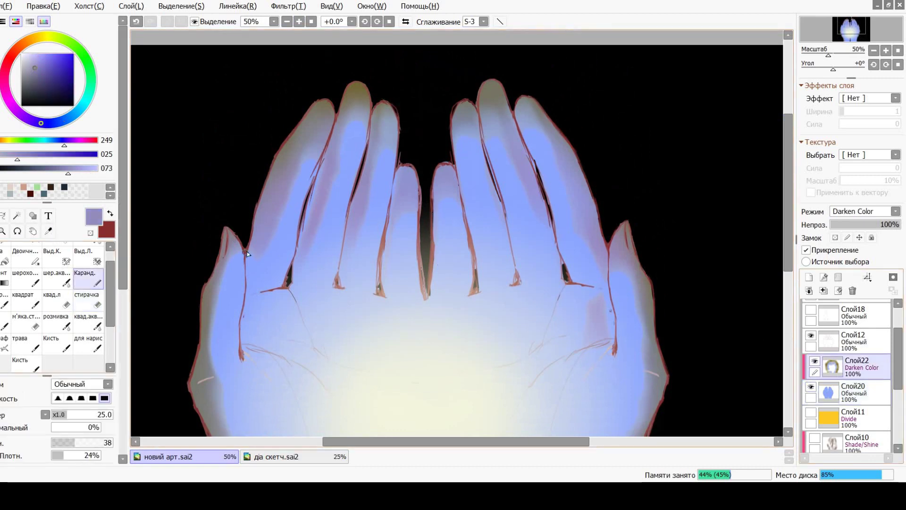
key("b")
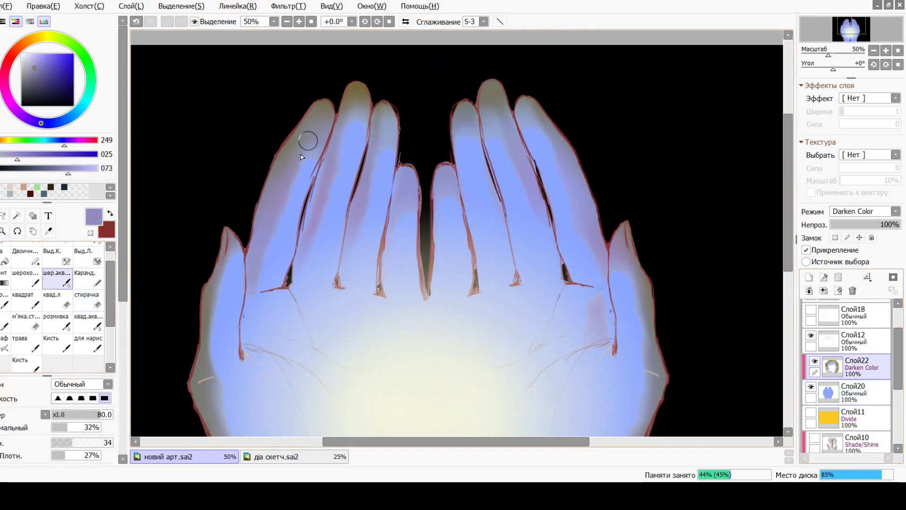
left_click(287, 21)
left_click(863, 211)
left_click(854, 220)
left_click(299, 22)
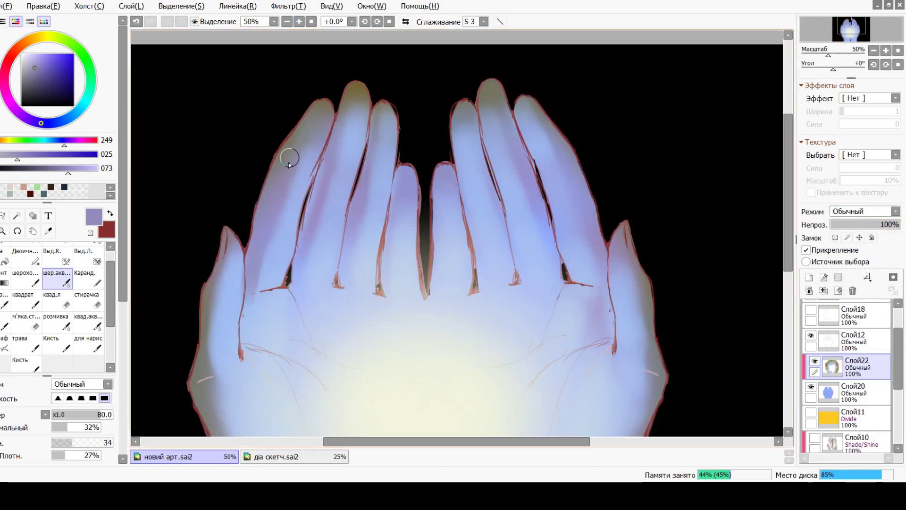
- Undo the last stroke and shade the hands' outer edges and wrists in sampled olive brown with the size 80 шер.акв brush
scroll(755, 200, "down", 5)
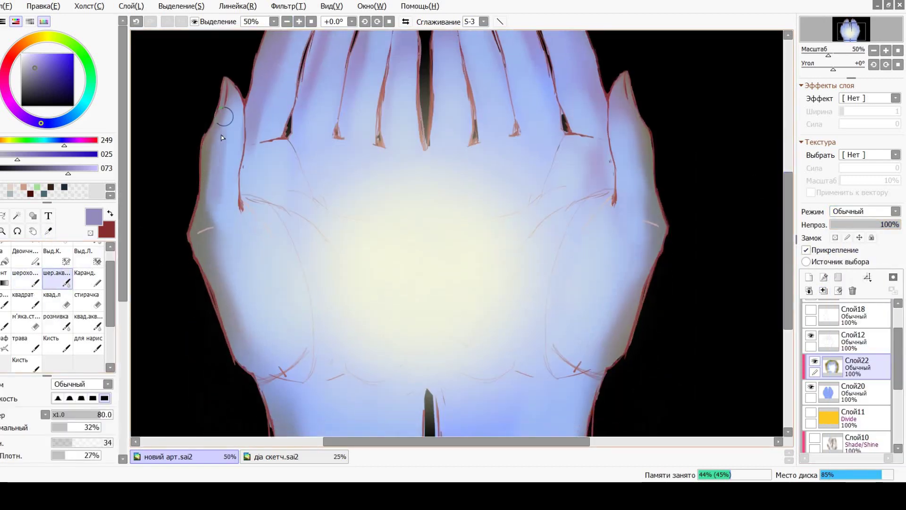
left_click(287, 22)
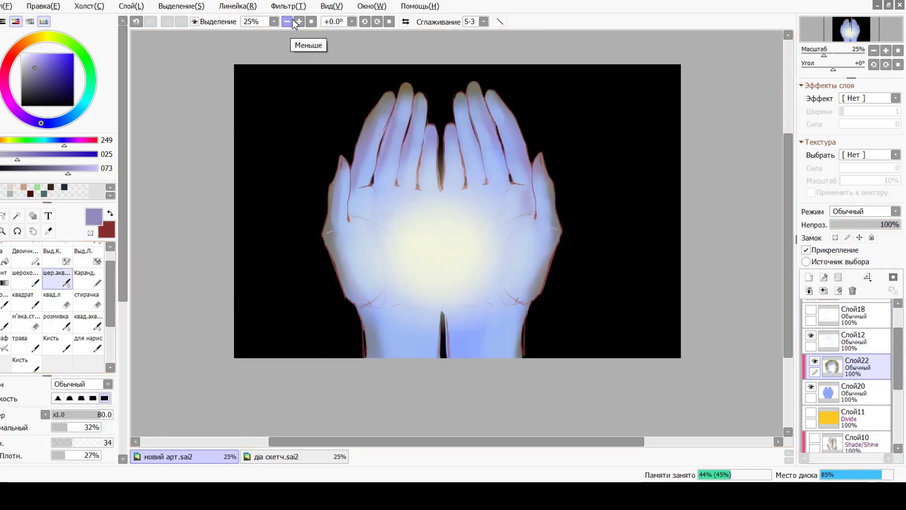
left_click(299, 21)
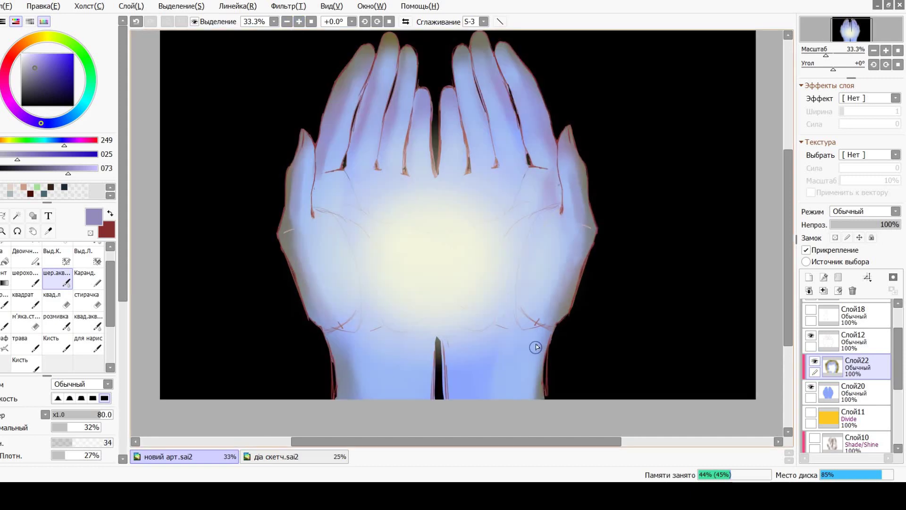
key("ctrl+z")
left_click(26, 277)
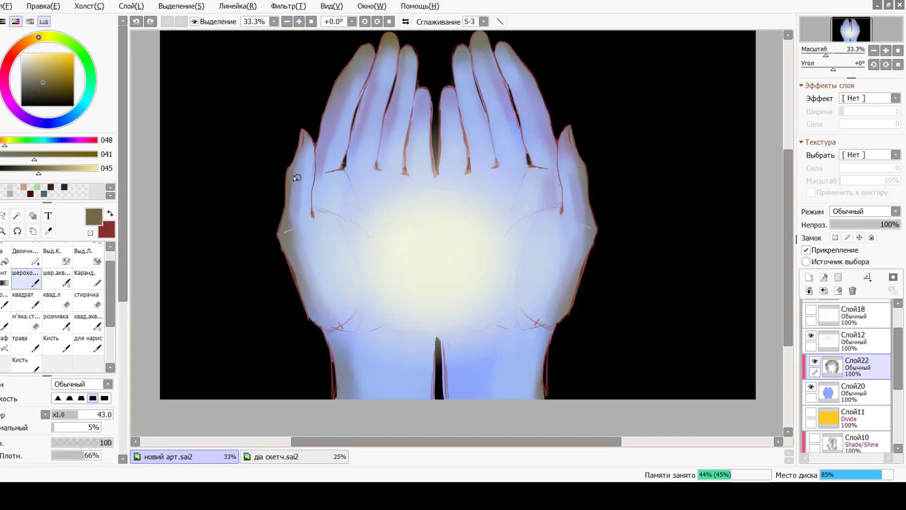
key("b")
left_click_drag(291, 230, 297, 178)
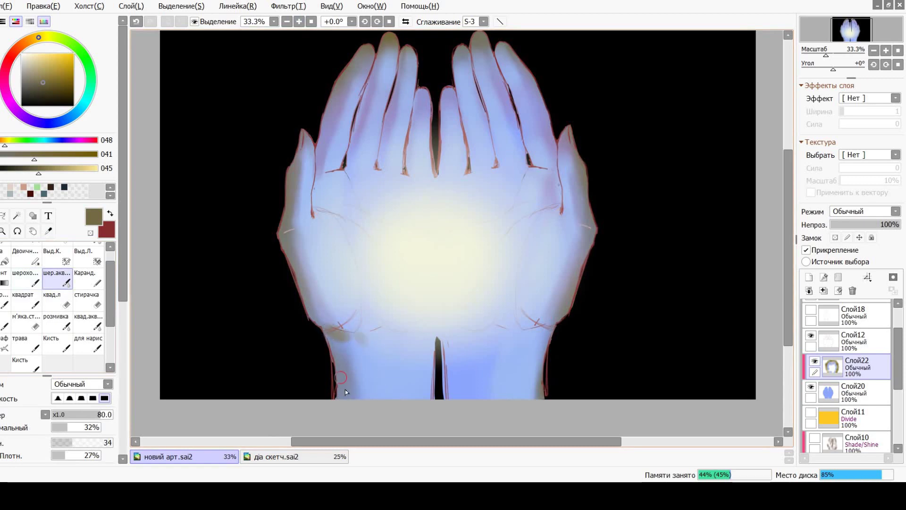
key("ctrl+z")
left_click_drag(541, 334, 529, 371)
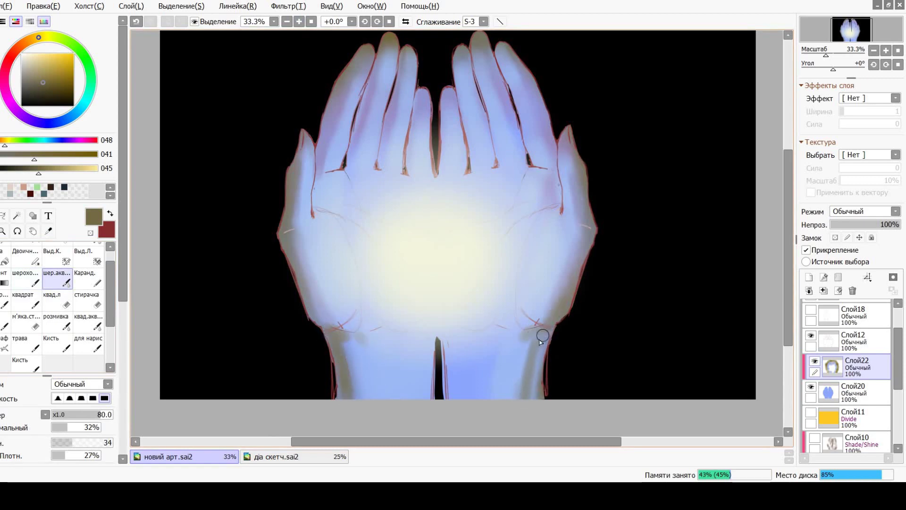
- Sample a light blue from a finger and blend it over the fingers and outer edges with the size 80 brush
left_click(287, 22)
left_click(287, 22)
left_click(299, 22)
left_click(299, 21)
left_click_drag(787, 188, 787, 156)
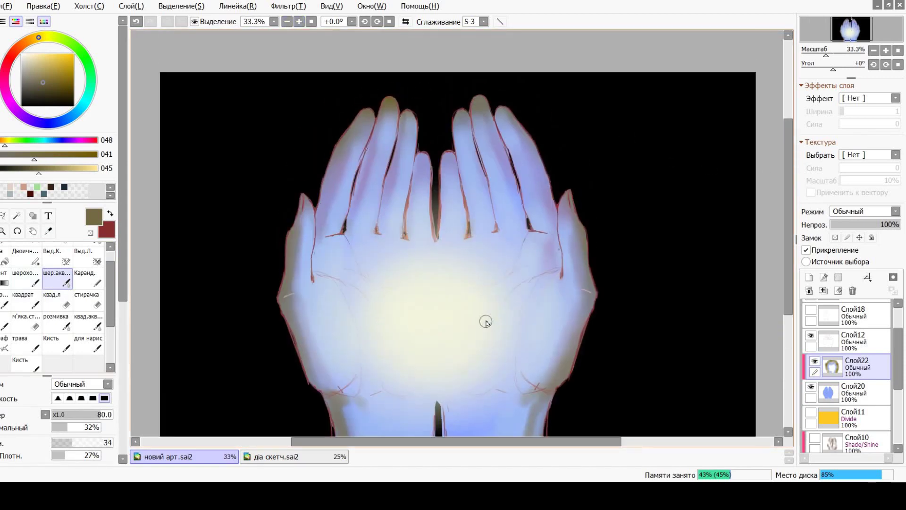
left_click(357, 198, "alt")
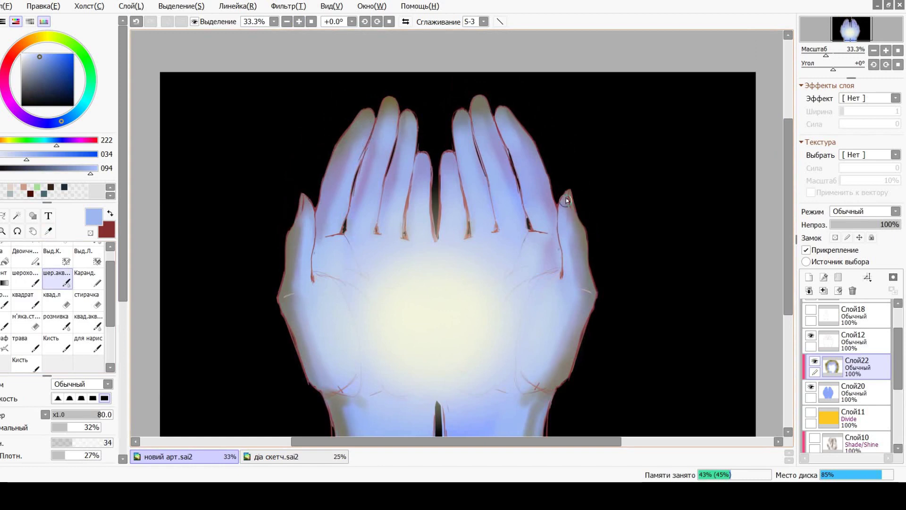
left_click(287, 22)
left_click(299, 21)
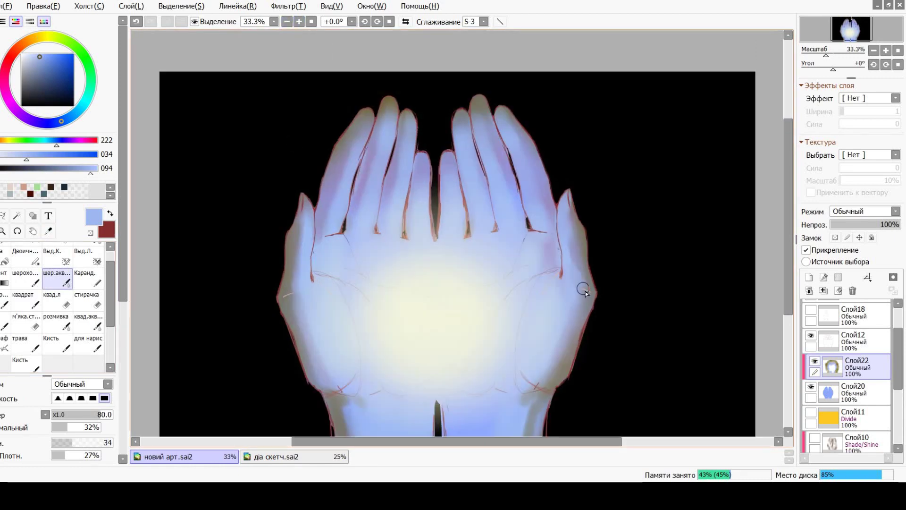
left_click(287, 22)
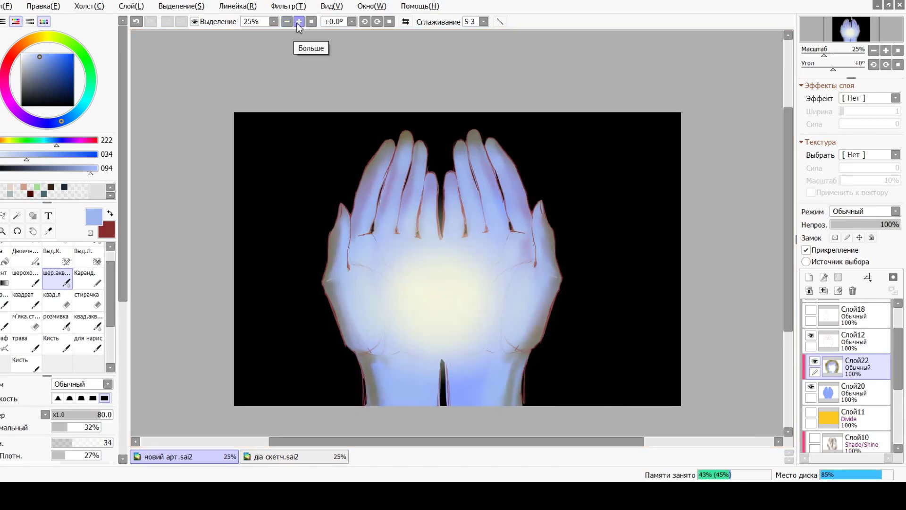
- Add a new layer above Слой22 and prepare the квадрат brush with a pale blue
left_click(298, 21)
left_click(299, 22)
left_click(324, 103, "alt")
left_click(32, 304)
key("ctrl+shift+n")
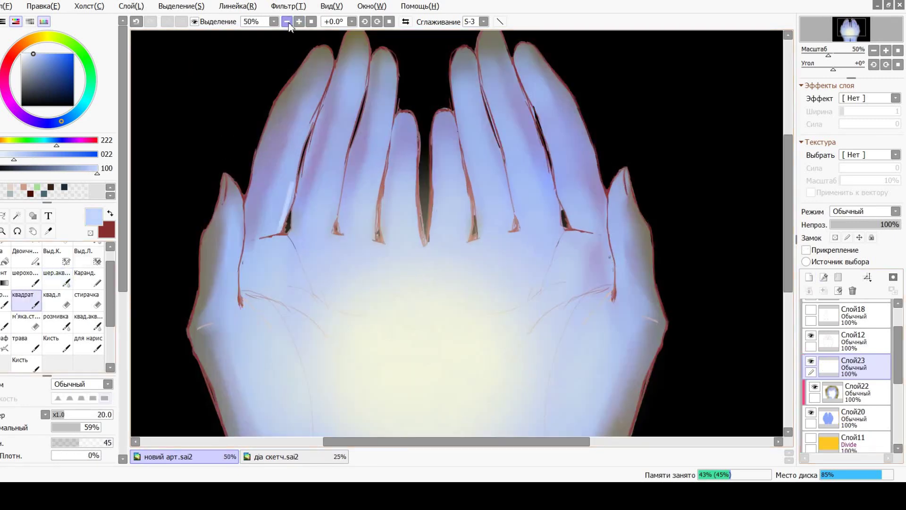
- Paint pale blue highlights on the lower parts of the fingers with the квадрат brush enlarged to size 60
left_click(287, 21)
key("bracketright")
key("bracketright")
key("bracketright")
key("bracketright")
key("bracketright")
key("bracketright")
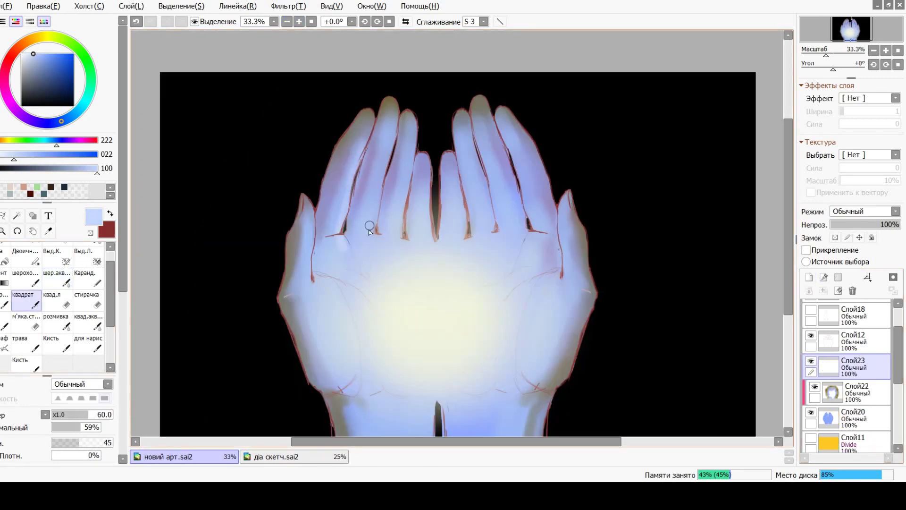
left_click_drag(376, 210, 376, 177)
left_click_drag(404, 215, 403, 155)
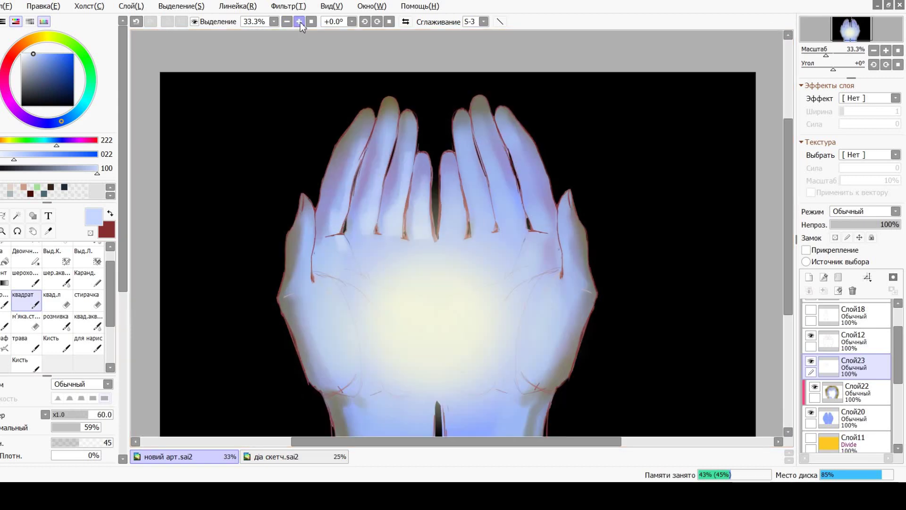
left_click(299, 22)
mouse_move(443, 177)
left_mouse_down()
mouse_move(449, 236)
mouse_move(462, 214)
left_mouse_up()
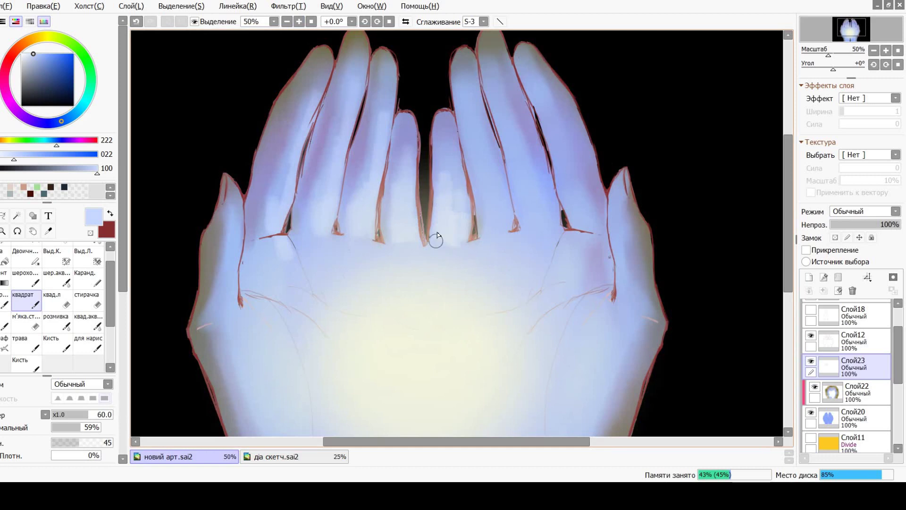
- Enlarge the brush to 200 and blend pale color across the upper palms below the fingers, then reduce it to 120
left_click(287, 21)
key("bracketright")
key("bracketright")
key("bracketright")
key("bracketright")
key("bracketright")
key("bracketright")
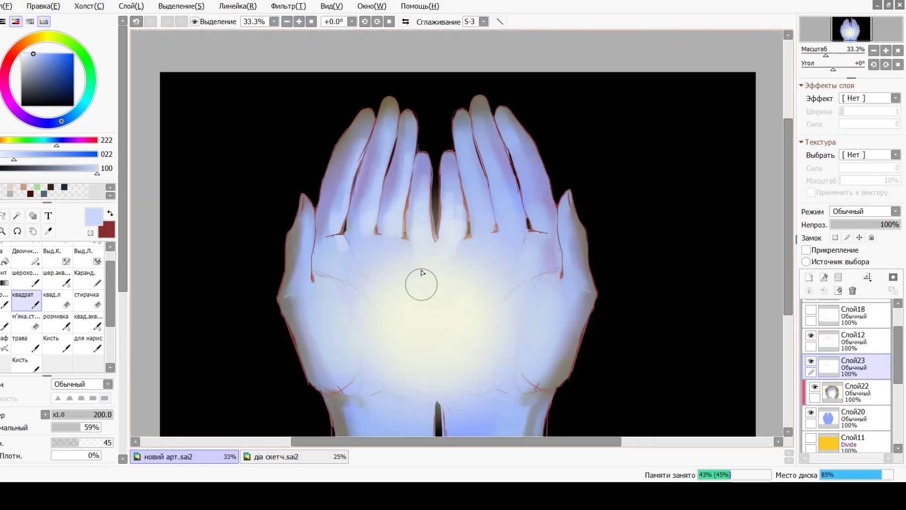
key("bracketleft")
key("bracketleft")
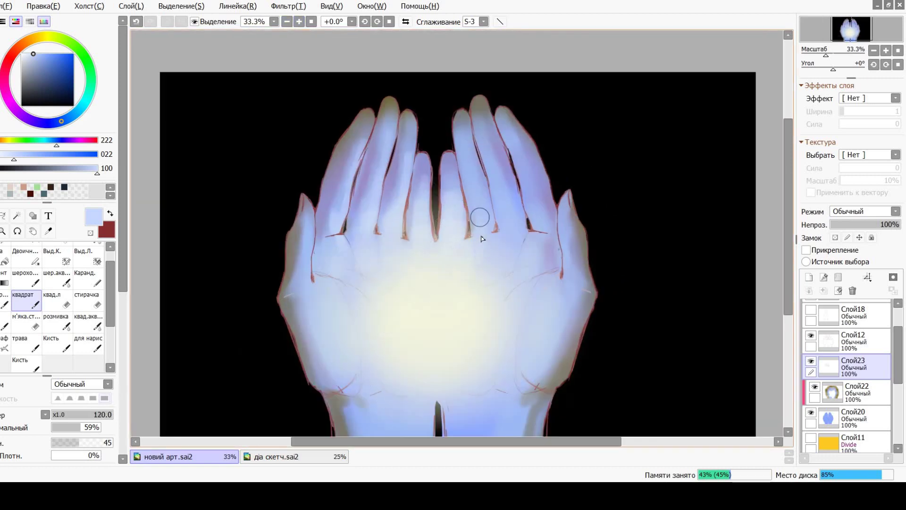
- Paint pale blue highlights on the remaining fingers with the квадрат brush at sizes 60 to 70 and save the canvas
key("bracketleft")
key("bracketleft")
key("bracketleft")
key("bracketleft")
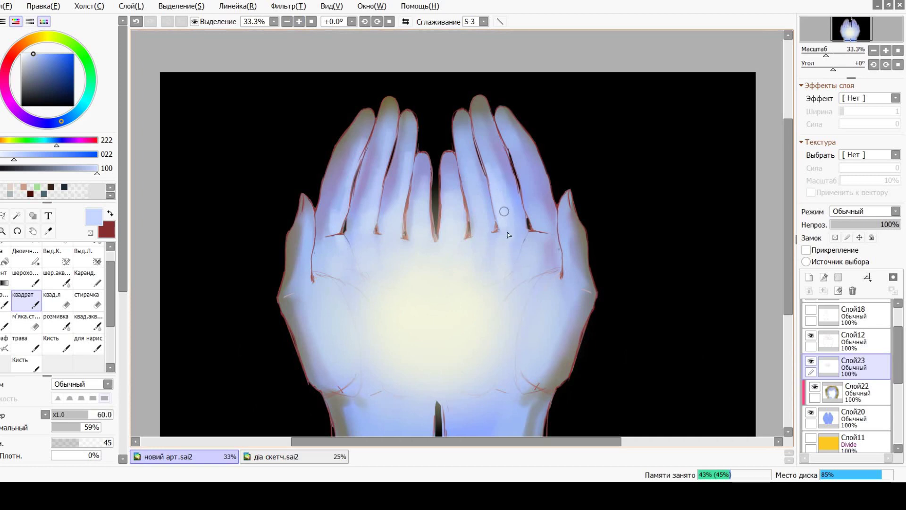
left_click(287, 21)
left_click(299, 22)
key("bracketright")
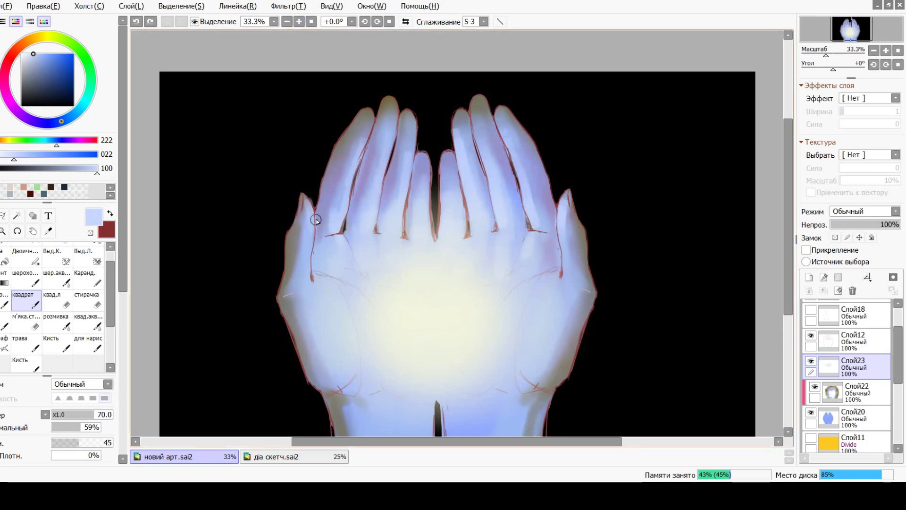
left_click(288, 21)
key("ctrl+s")
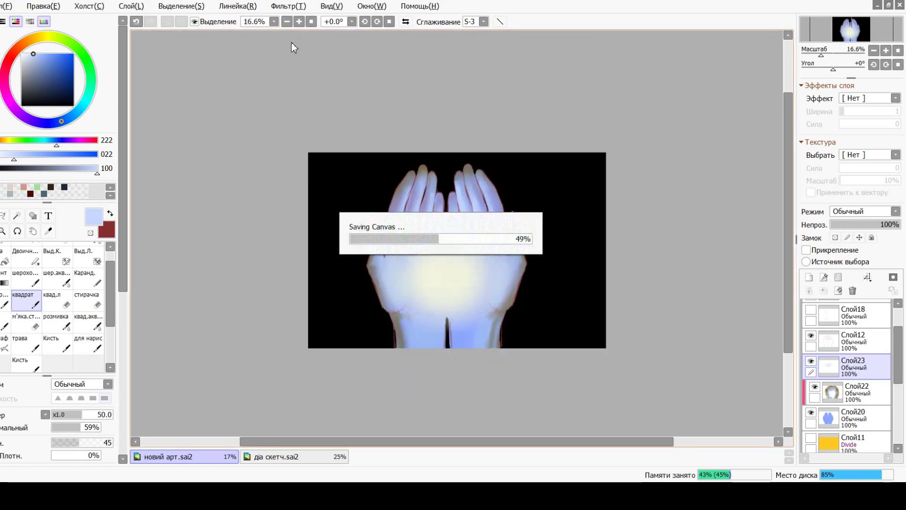
- Add a layer above Слой23, paint dark gray-green shadows between the left hand's fingers with the size 30 brush, and undo the last stroke
left_click(299, 22)
key("ctrl+shift+n")
scroll(785, 192, "up", 3)
left_click(257, 272, "alt")
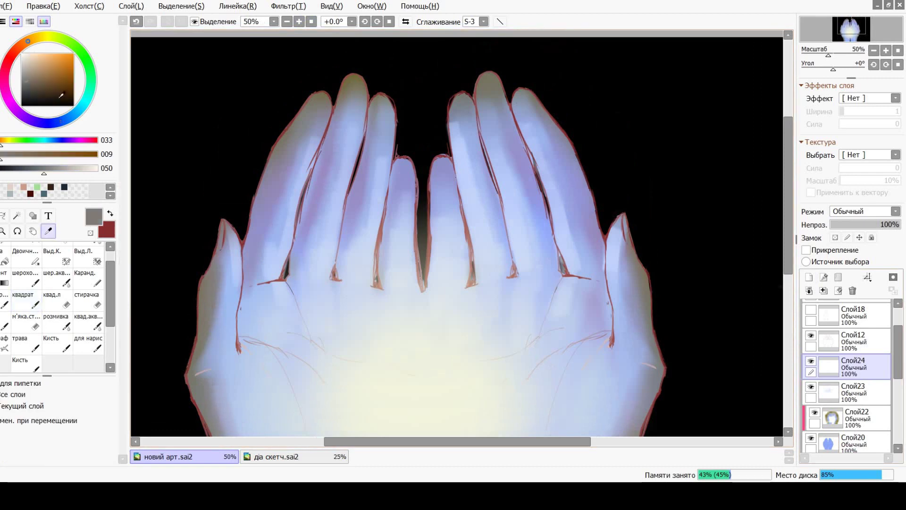
key("ctrl+z")
key("[")
key("[")
key("[")
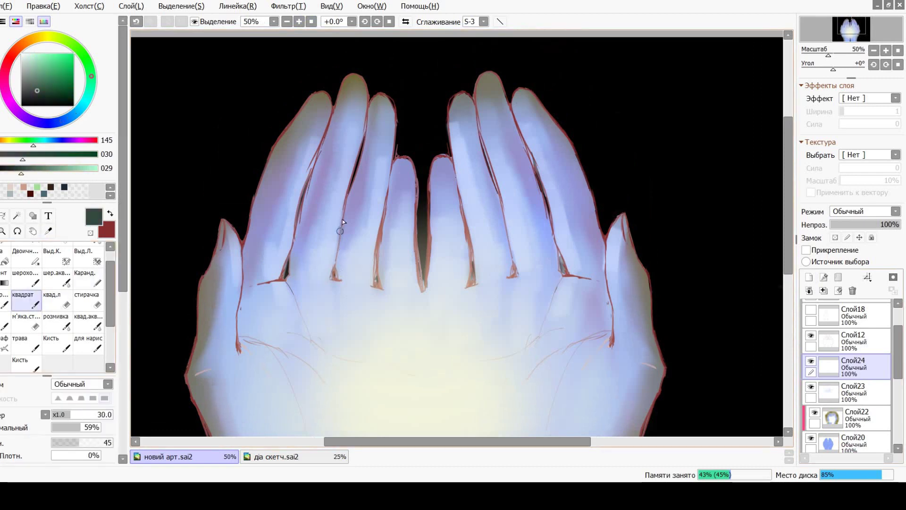
left_click_drag(342, 207, 336, 278)
left_click_drag(293, 210, 285, 280)
left_click_drag(254, 202, 246, 251)
key("ctrl+z")
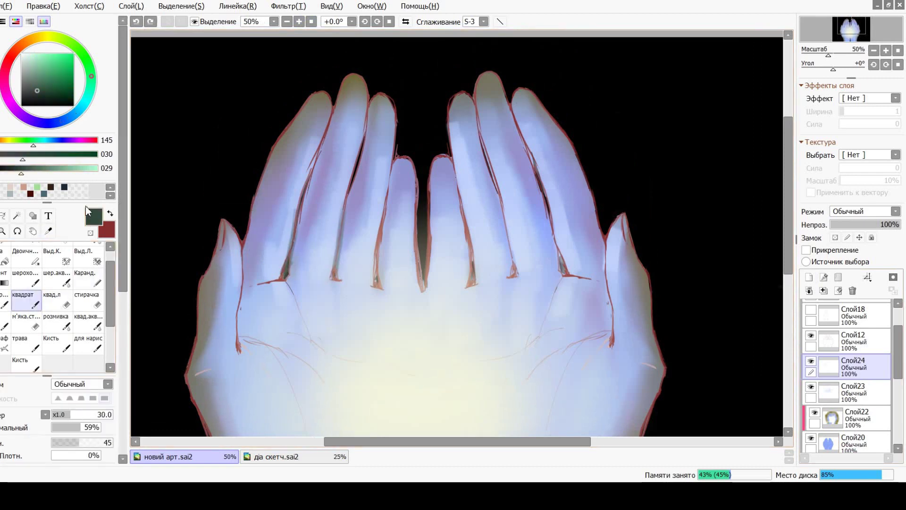
- Shade the left hand's outer finger edge in dark brown with the size 70 brush, then clip Слой24 and move it below Слой23
left_click_drag(12, 64, 19, 47)
key("]")
key("]")
key("]")
key("]")
key("]")
mouse_move(272, 142)
left_mouse_down()
mouse_move(293, 219)
mouse_move(298, 111)
mouse_move(331, 107)
left_mouse_up()
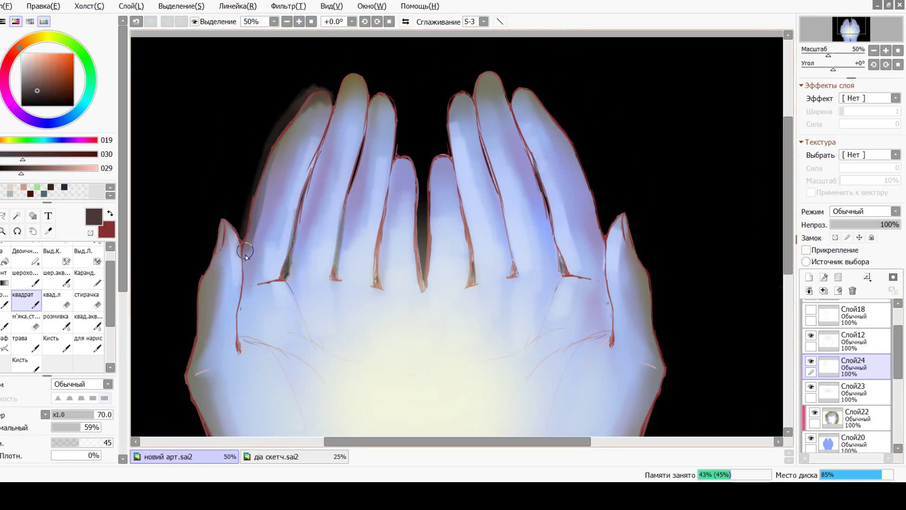
left_click(806, 250)
left_click_drag(850, 367, 849, 395)
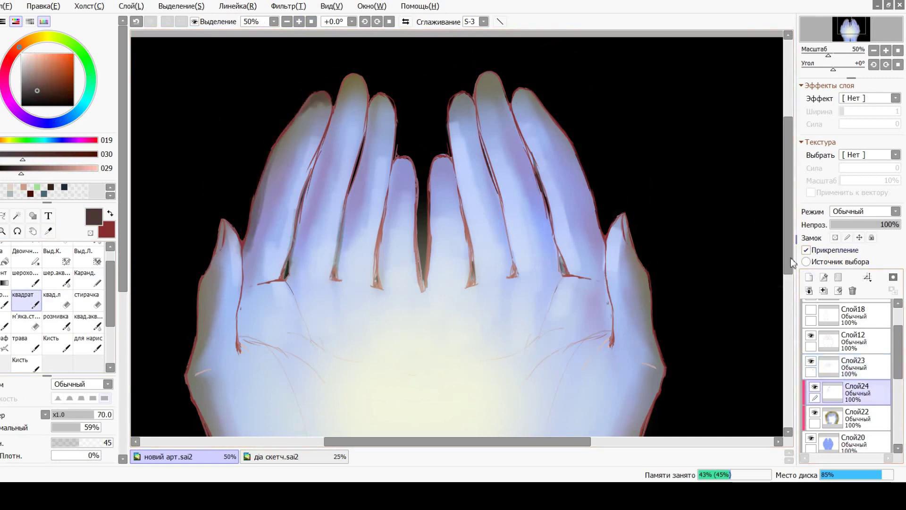
- Shade the left thumb's outer edge in dark brown on the clipped layer Слой24
left_click(287, 21)
left_click(286, 22)
left_click(286, 21)
scroll(317, 251, "up", 2)
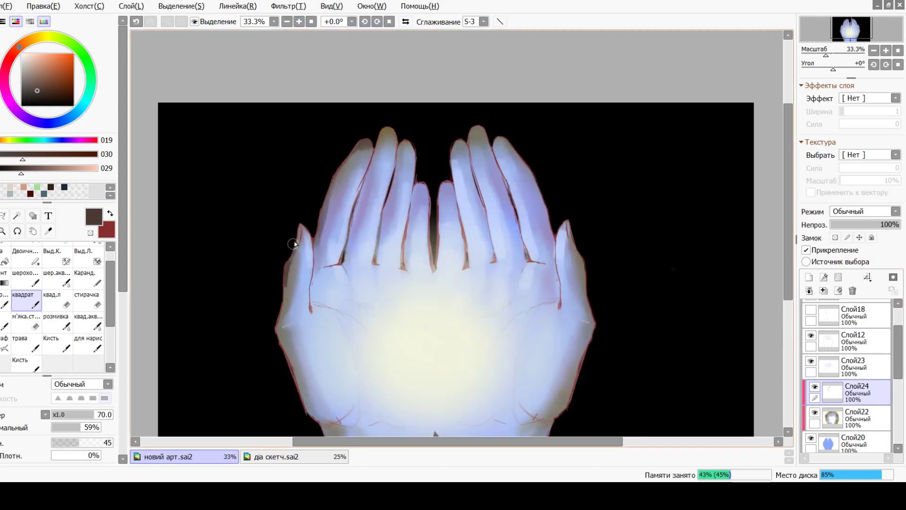
left_click(286, 22)
left_click(286, 22)
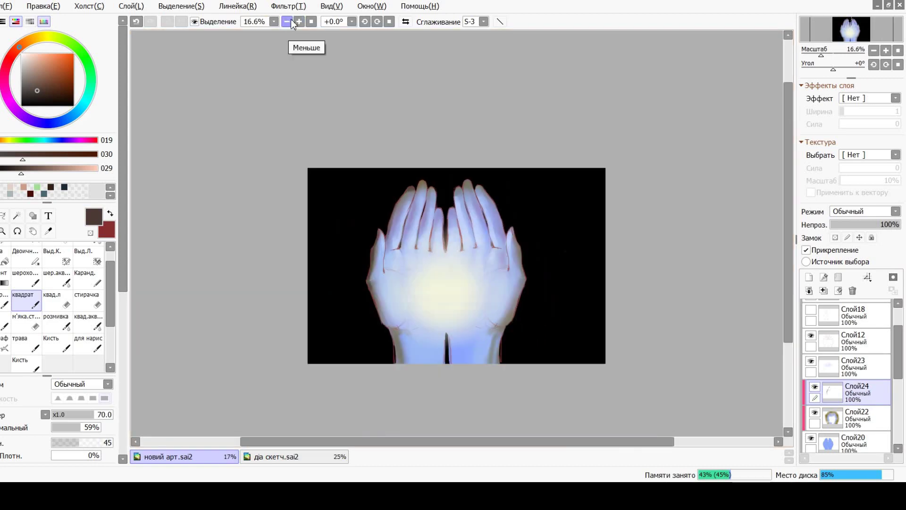
- Shift the hue of the line layer Слой12 to -118 with Hue/Saturation and make Слой24 the active layer
left_click(287, 21)
scroll(595, 189, "up", 3)
scroll(849, 352, "up", 2)
left_click(850, 389)
left_click(289, 6)
left_click(302, 18)
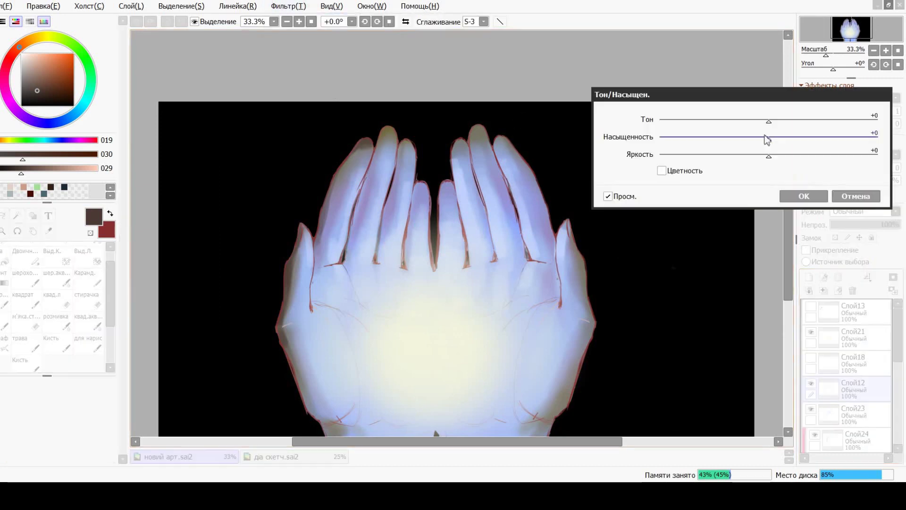
mouse_move(769, 155)
left_mouse_down()
mouse_move(878, 156)
mouse_move(688, 156)
mouse_move(769, 156)
left_mouse_up()
left_click(287, 22)
left_click(299, 22)
mouse_move(769, 138)
left_mouse_down()
mouse_move(808, 136)
mouse_move(719, 134)
mouse_move(769, 138)
left_mouse_up()
left_click(287, 21)
left_click(287, 22)
left_click(298, 21)
left_click_drag(769, 122, 671, 123)
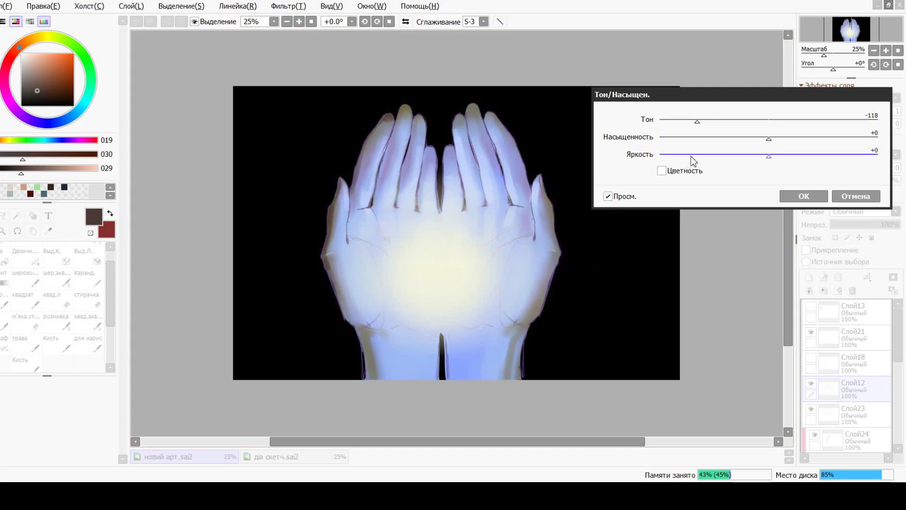
left_click(802, 196)
scroll(844, 377, "down", 2)
left_click(854, 406)
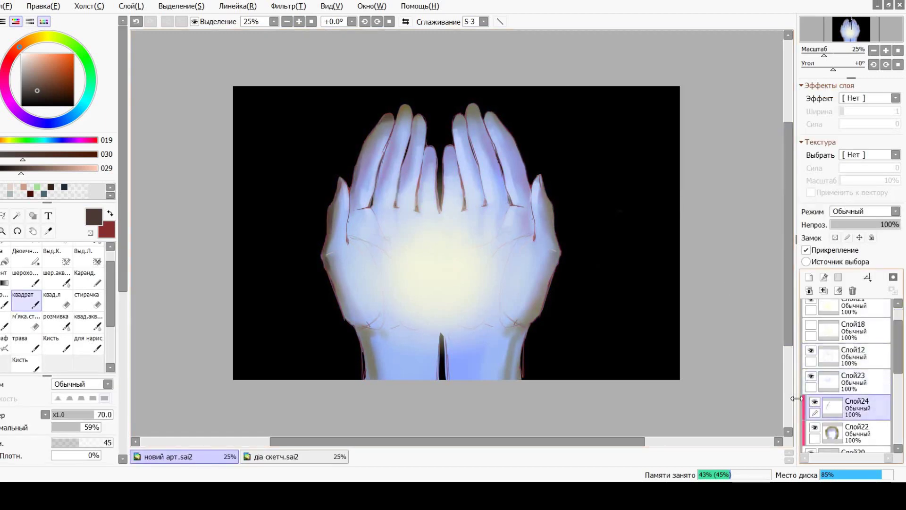
- Shade the left hand's finger edges in dark brown with the size 50 квадрат brush on Слой24
left_click(299, 22)
key("e")
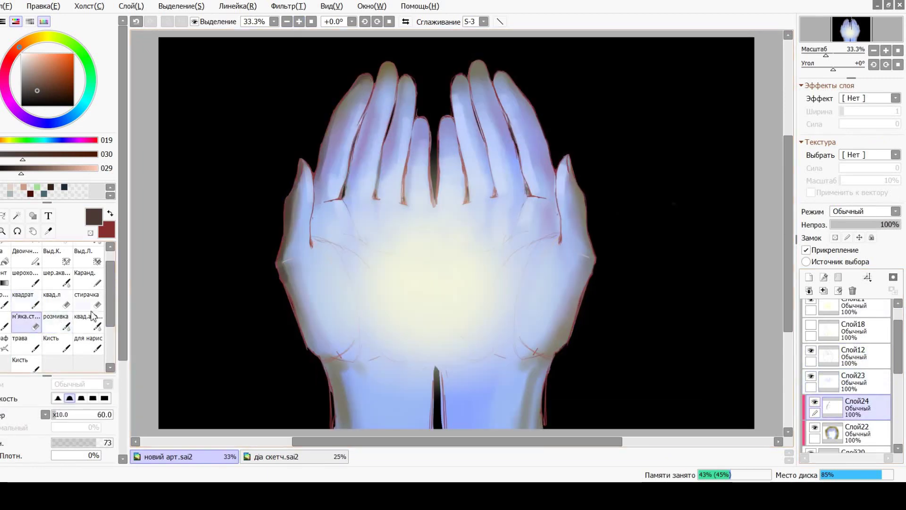
key("b")
left_click_drag(376, 83, 366, 116)
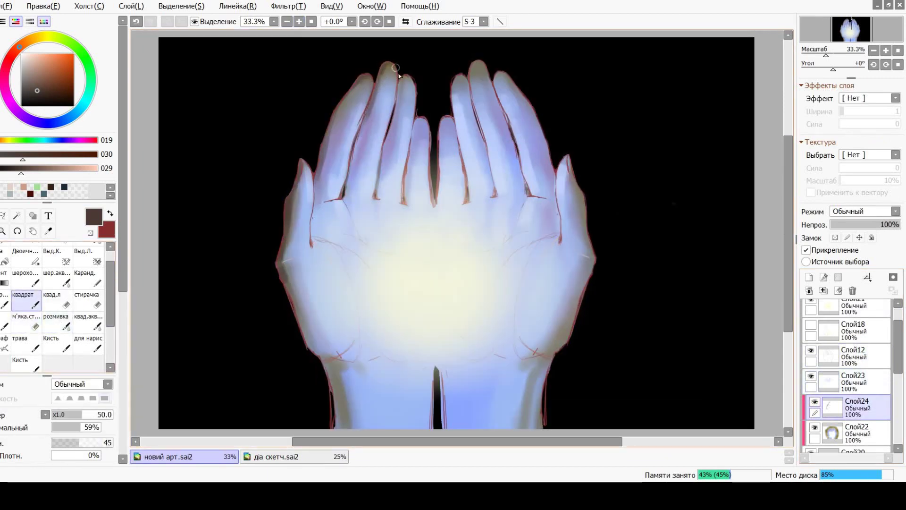
left_click(287, 21)
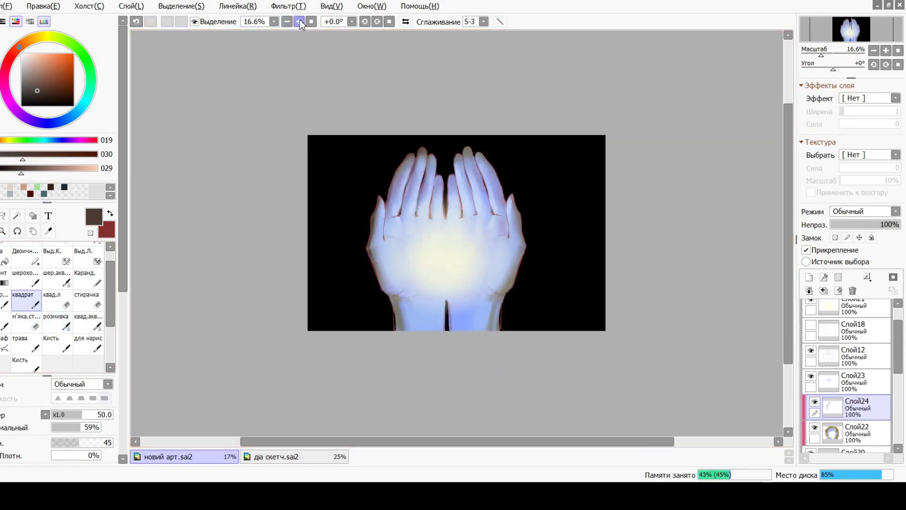
left_click(298, 21)
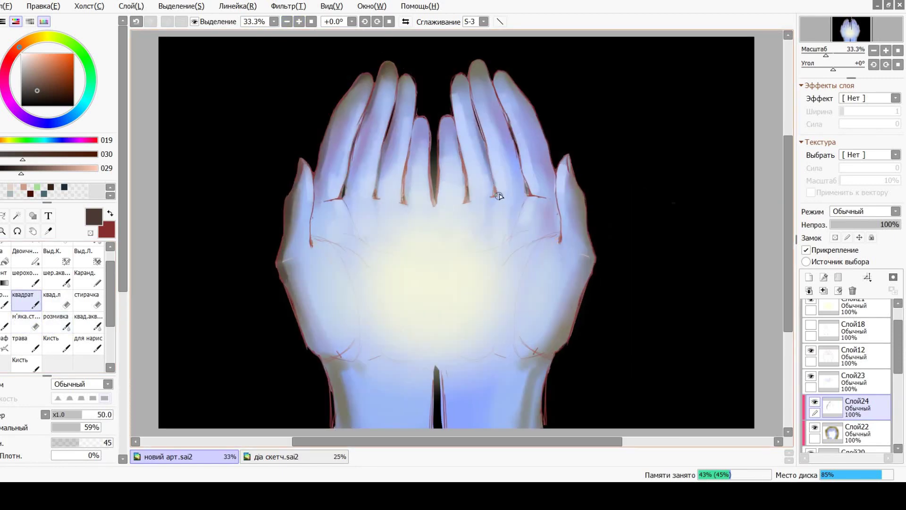
- Shade the right hand's finger edges in dark brown on Слой24 and blend them with the size 80 розмивка brush
key("b")
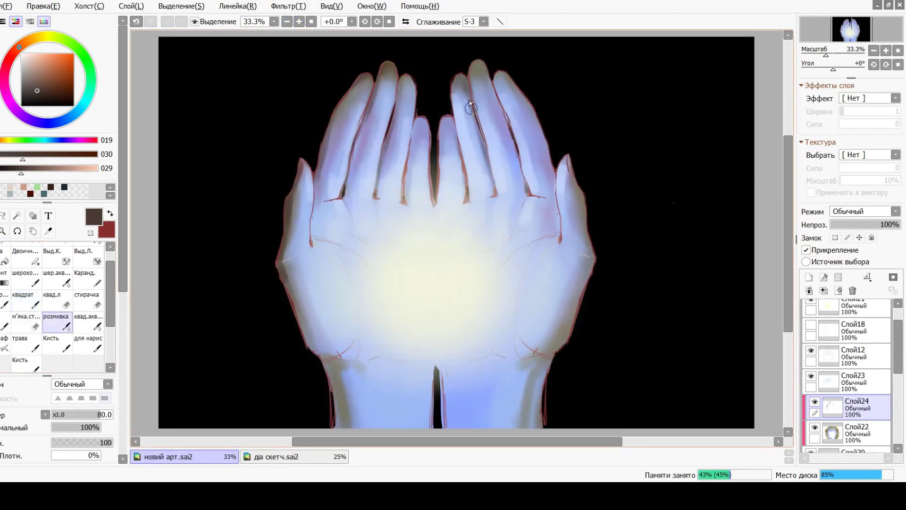
key("b")
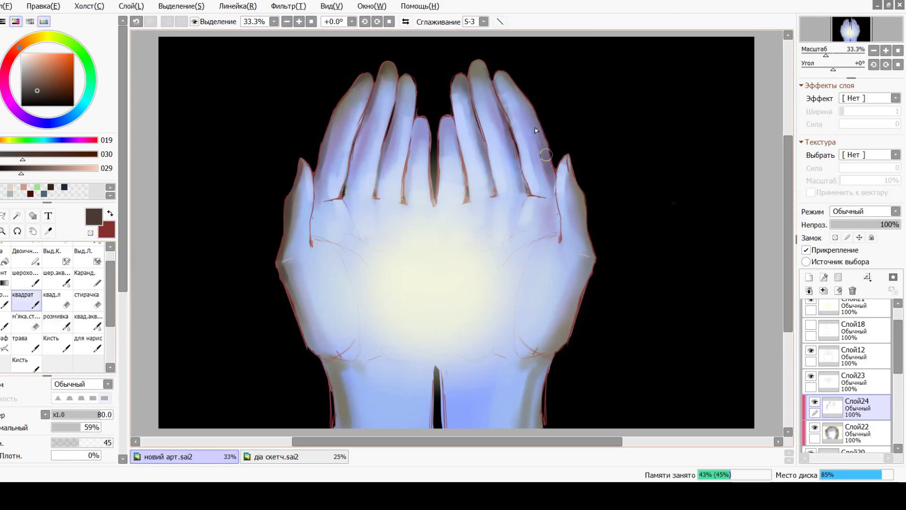
left_click(289, 24)
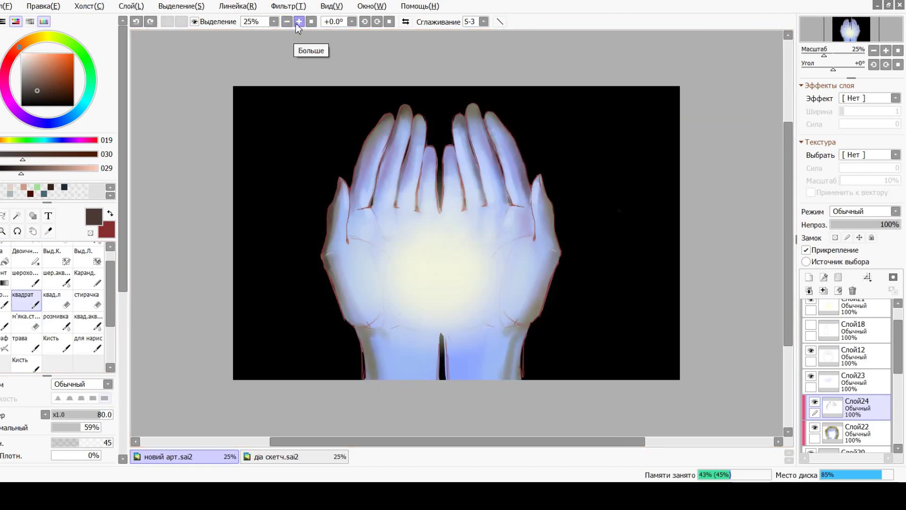
left_click(299, 22)
- Redo the right thumb's outer-edge shading with the size 80 квадрат brush, undoing unwanted strokes and trimming with the квад.л eraser
key("ctrl+z")
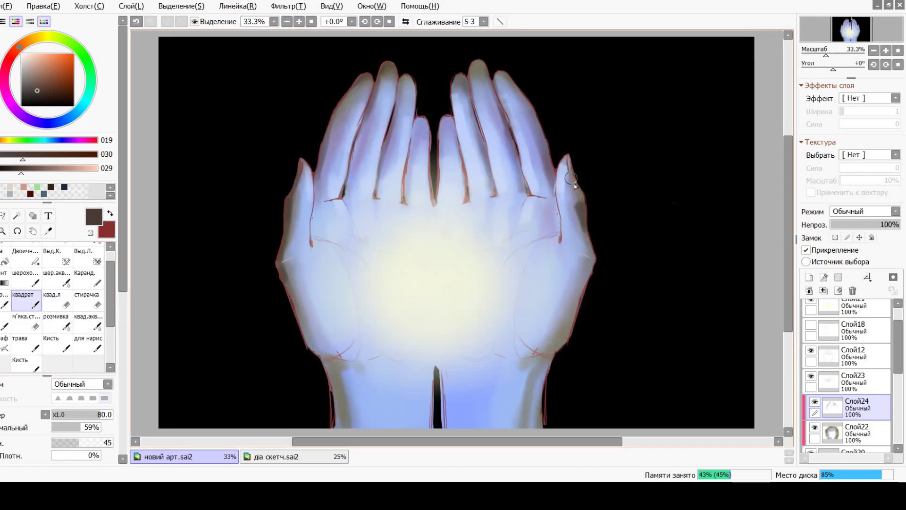
key("ctrl+z")
key("ctrl+z")
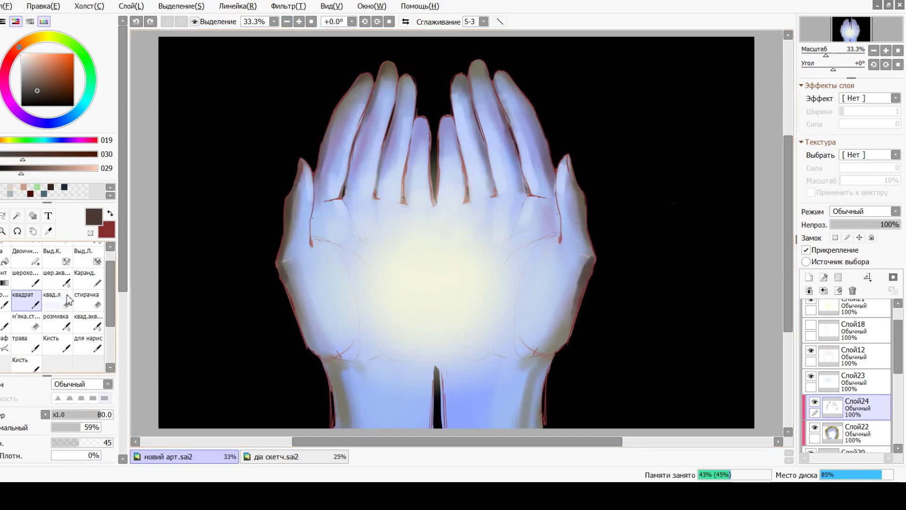
key("e")
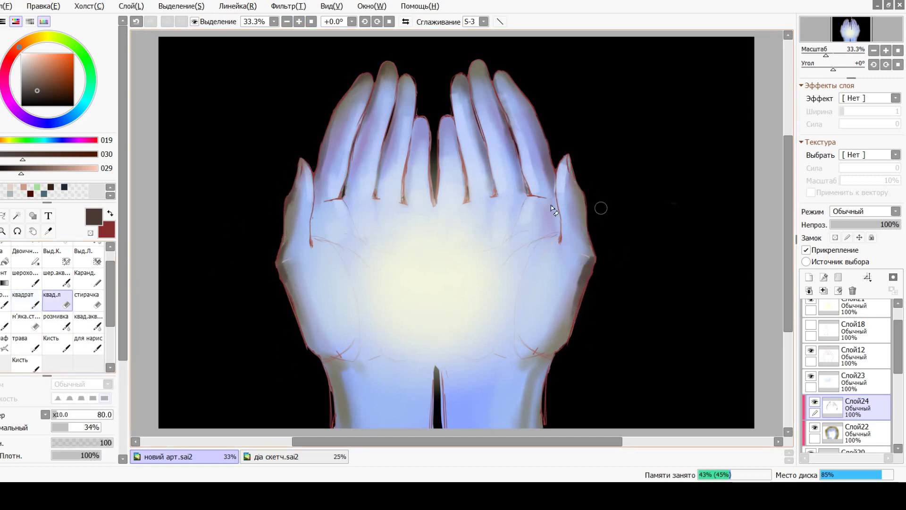
- Shade the lower outer edges of both palms in dark brown with the size 80 квадрат brush
key("e")
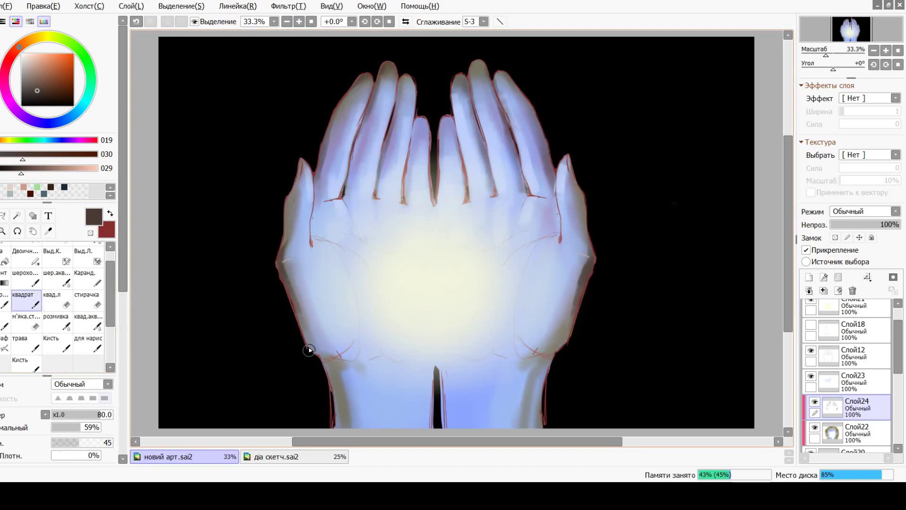
mouse_move(309, 350)
left_mouse_down()
mouse_move(314, 333)
mouse_move(297, 303)
left_mouse_up()
left_click_drag(571, 311, 557, 348)
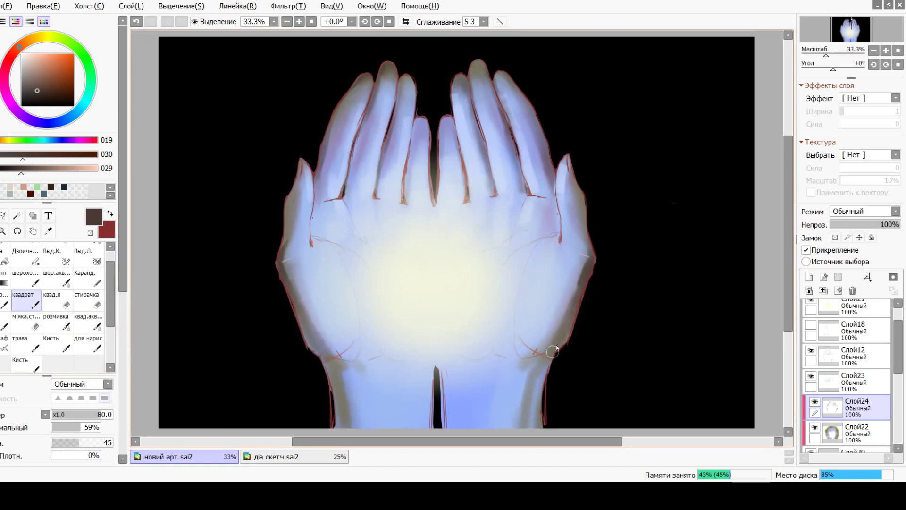
left_click(286, 21)
left_click(287, 21)
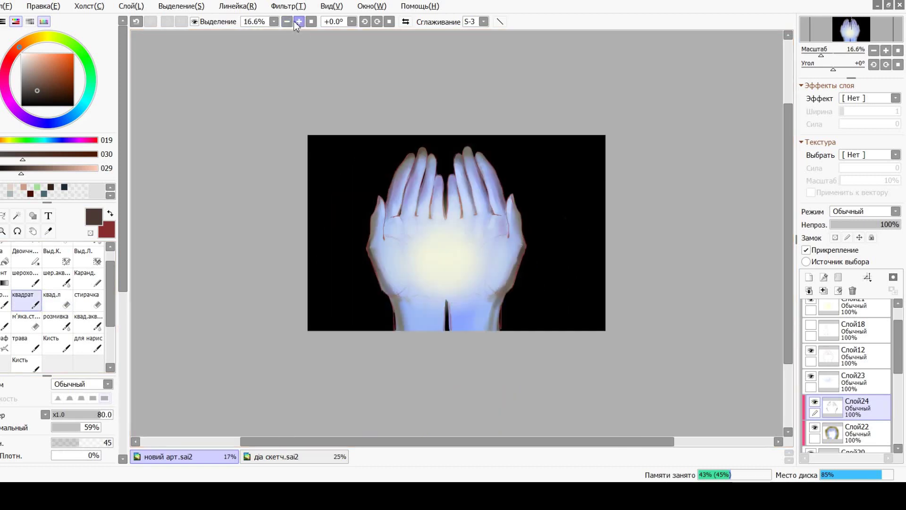
left_click(299, 21)
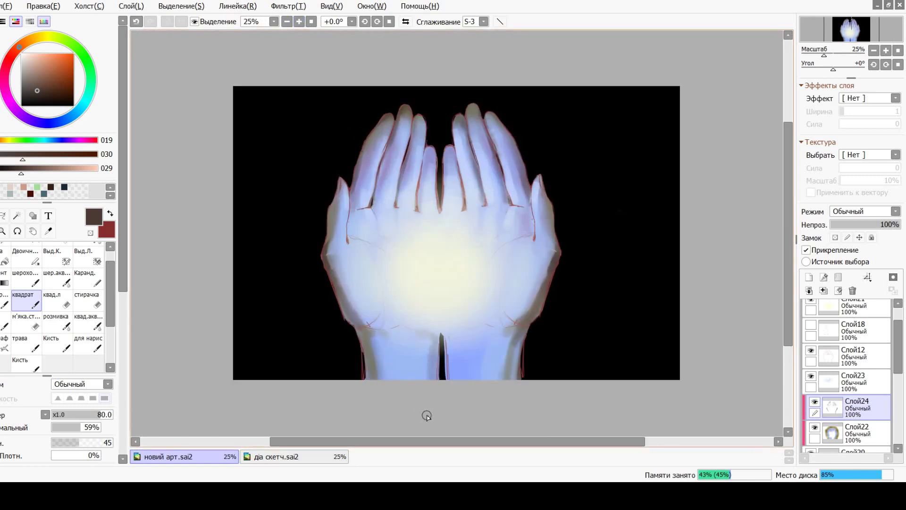
- Undo the latest palm-edge strokes and try trimming the shading near the right wrist with the квад.л eraser
key("ctrl+z")
key("ctrl+z")
key("e")
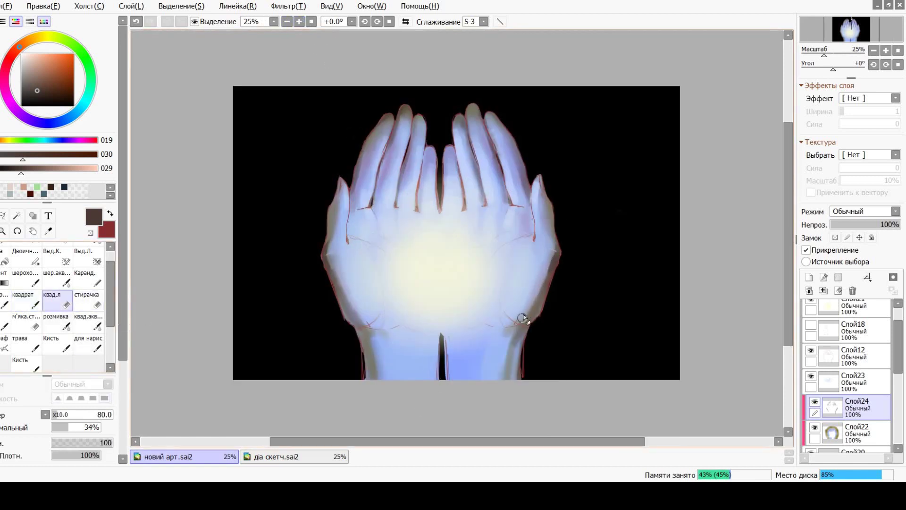
key("ctrl+z")
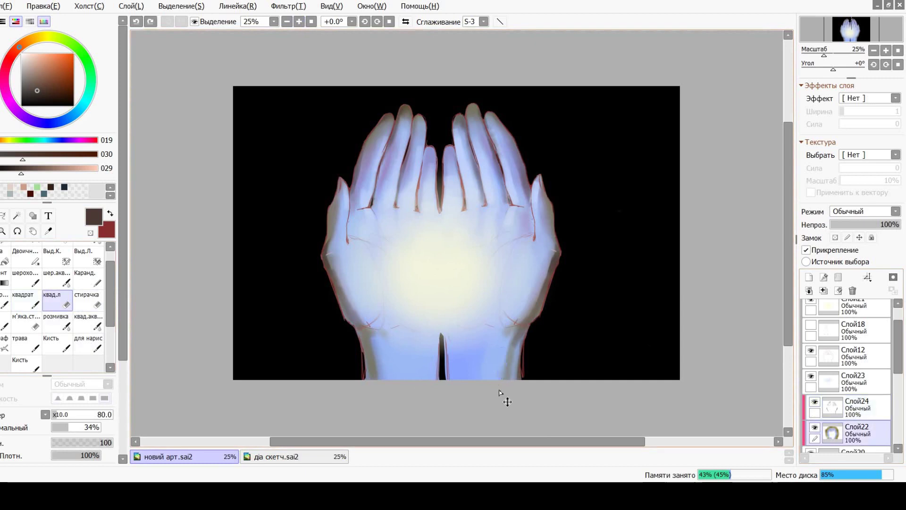
- Touch up the right wrist's shading on Слой22 with light blue and gray sampled from the painting, using the size 80 квадрат brush
left_click(505, 349, "alt")
key("b")
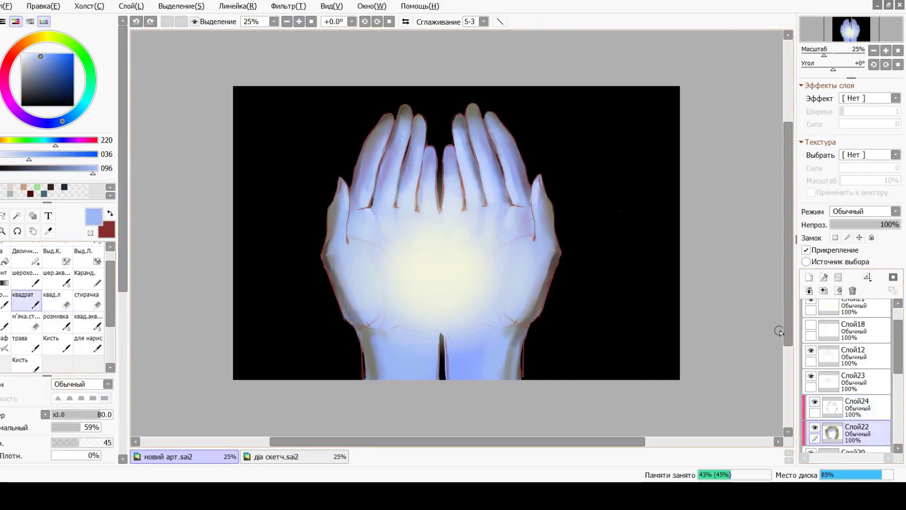
key("e")
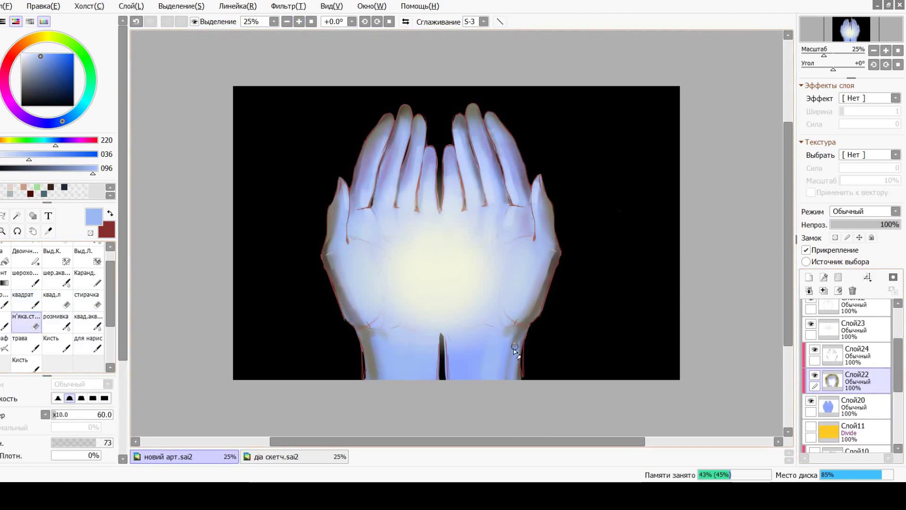
key("b")
left_click(505, 350, "alt")
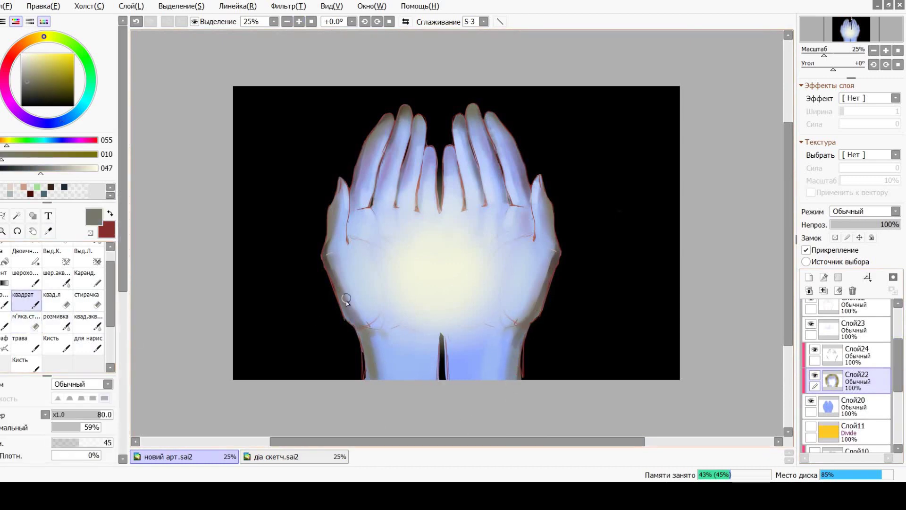
- Add a layer above Слой22, move Слой24 beneath it, and blend Слой24's shading on the right palm's edge with the розмивка brush
key("n")
key("ctrl+shift+n")
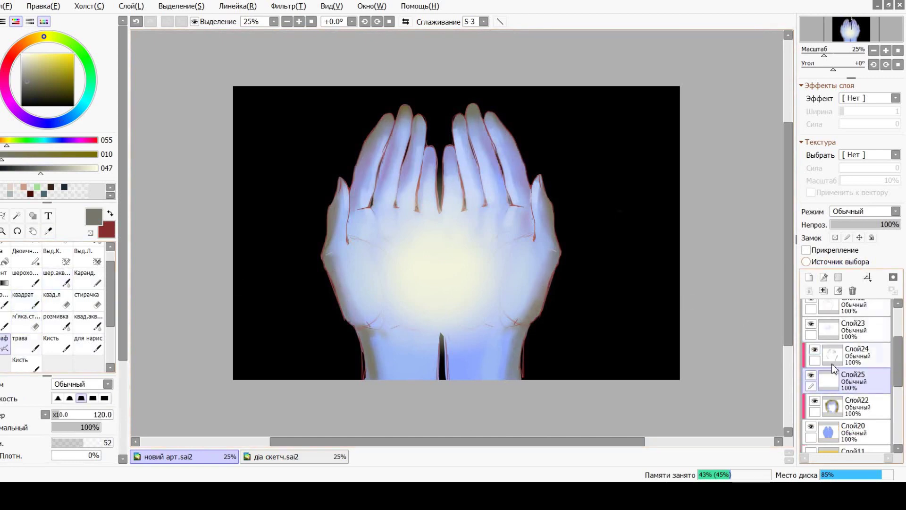
left_click_drag(832, 368, 834, 380)
key("v")
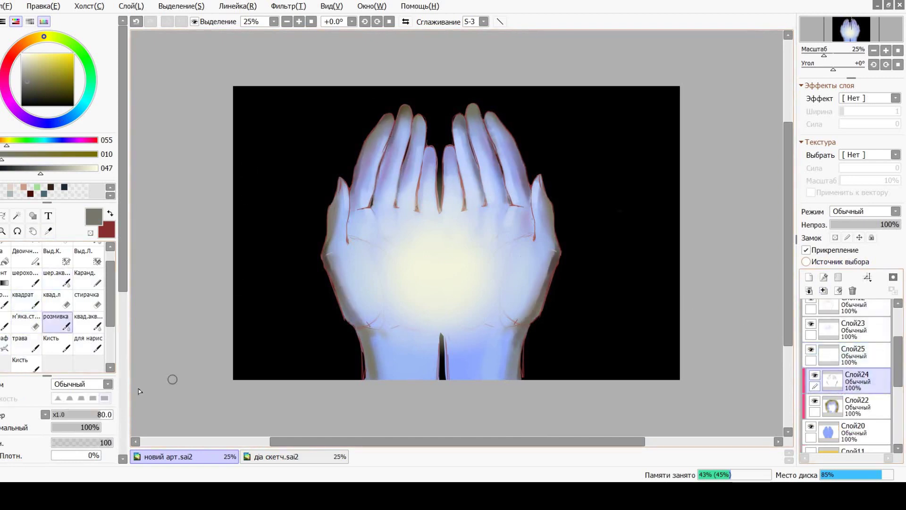
left_click_drag(533, 305, 536, 284)
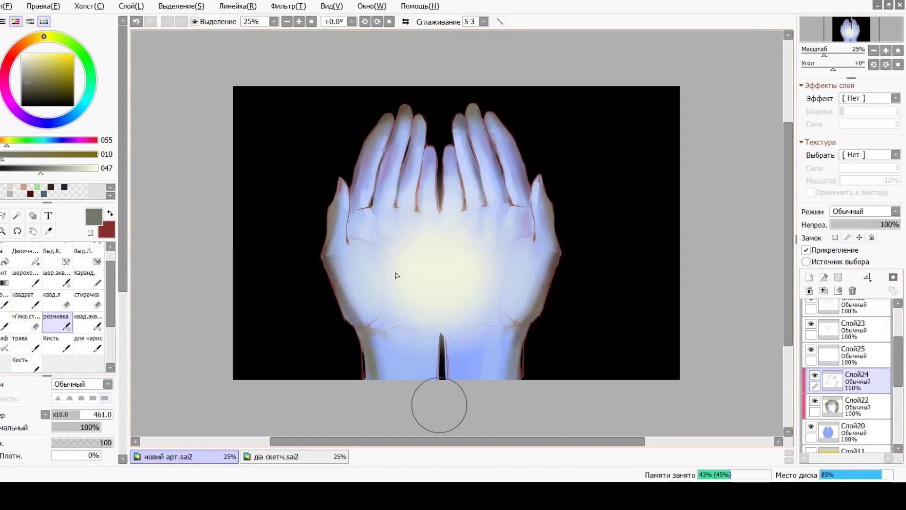
- Add a clipped layer above Слой22 and airbrush muted purple (269, 044, 051) along the hands' outer edges at size 324
left_click(809, 277)
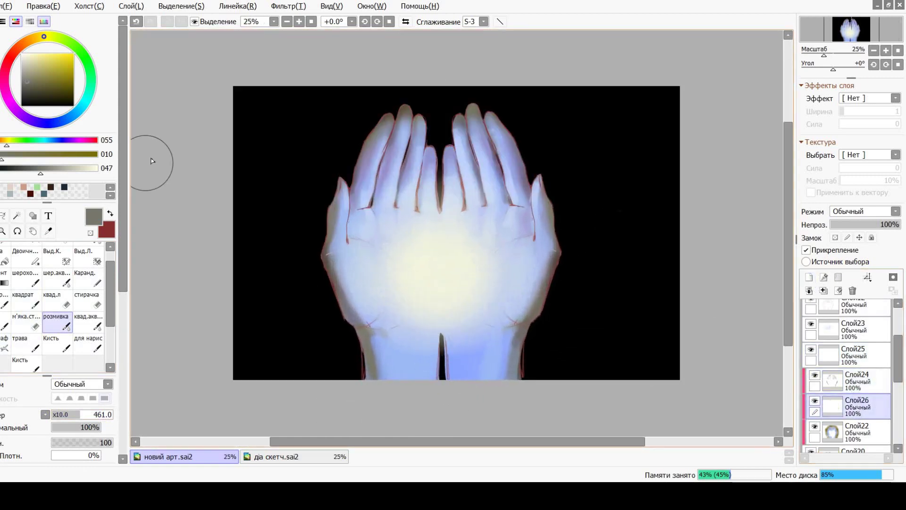
left_click(27, 118)
left_click(44, 79)
key("v")
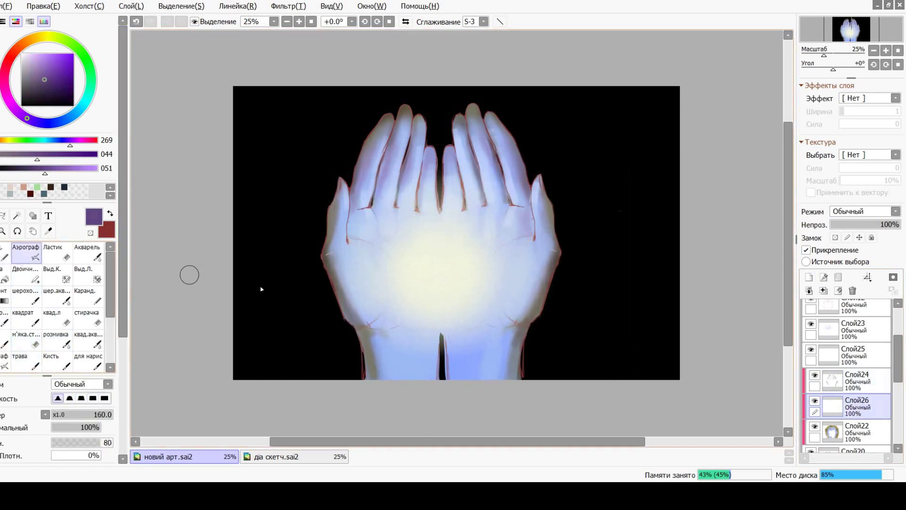
left_click(45, 415)
left_click(71, 454)
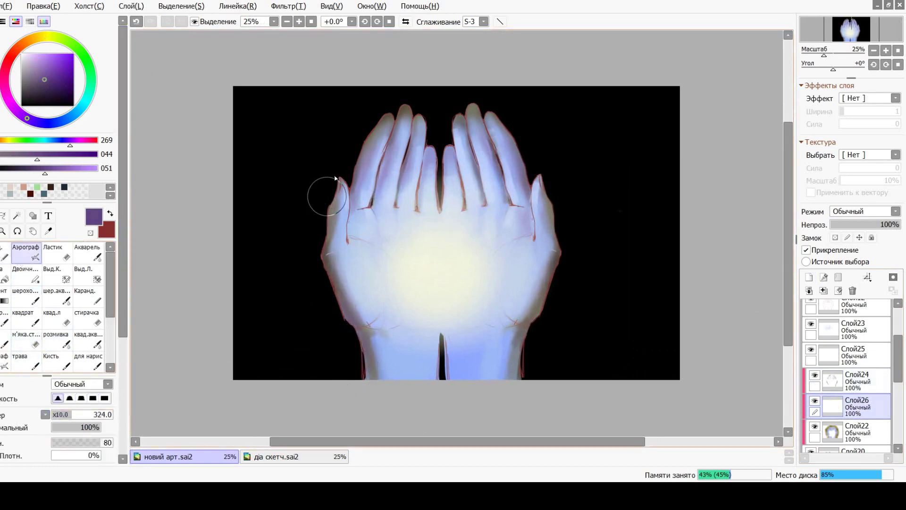
mouse_move(336, 178)
left_mouse_down()
mouse_move(472, 95)
mouse_move(547, 163)
mouse_move(557, 284)
mouse_move(492, 365)
mouse_move(376, 388)
mouse_move(372, 339)
mouse_move(373, 428)
left_mouse_up()
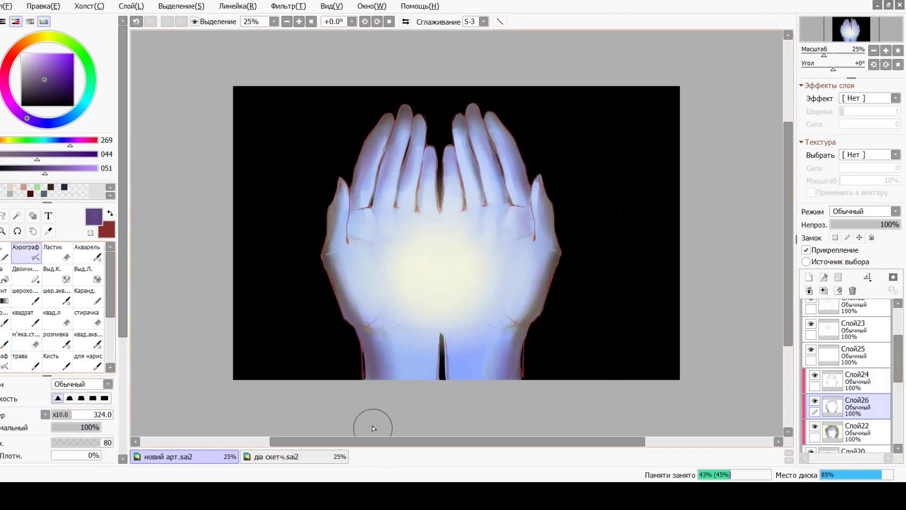
- Compare the hands with Слой23 hidden and shown, then soften its finger and thumb details with the size 60 soft eraser
left_click(815, 326)
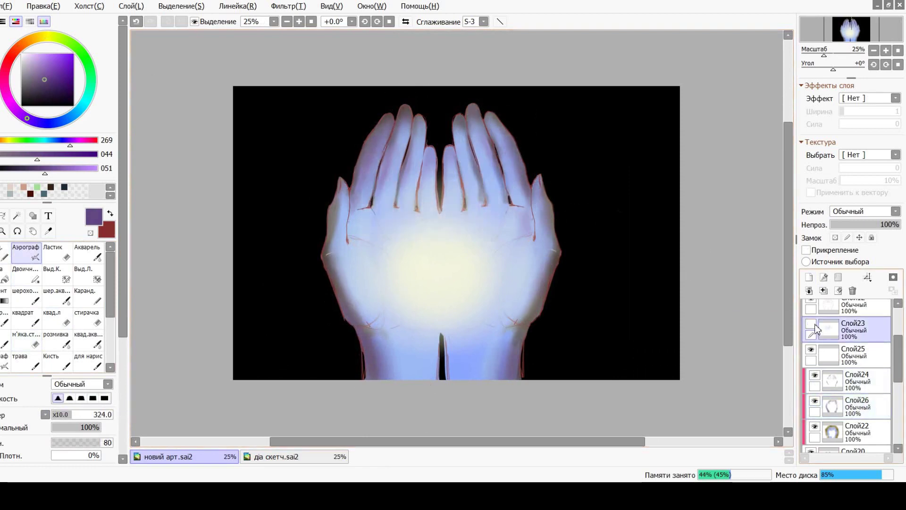
left_click(814, 326)
key("e")
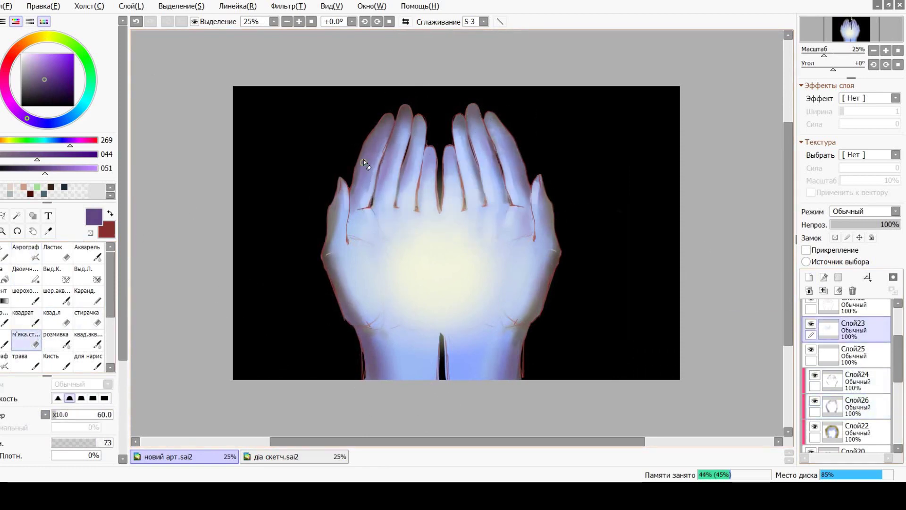
left_click_drag(542, 196, 533, 210)
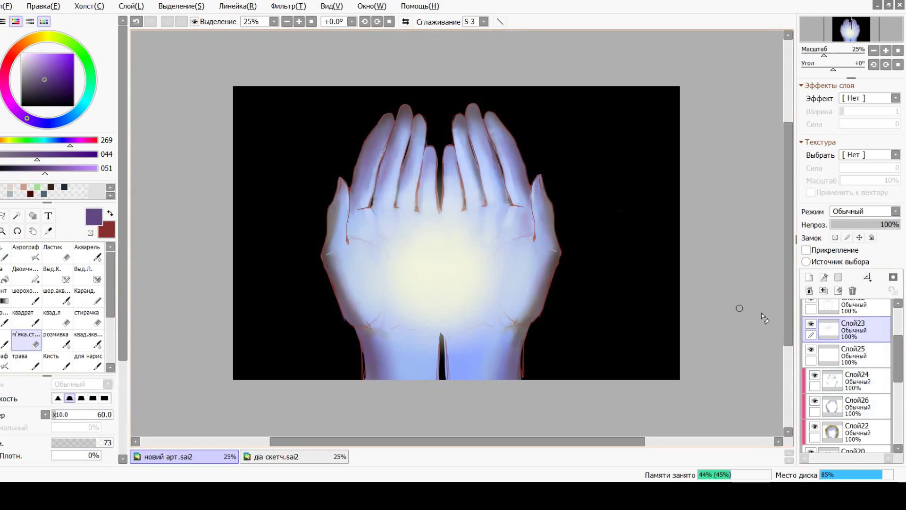
key("b")
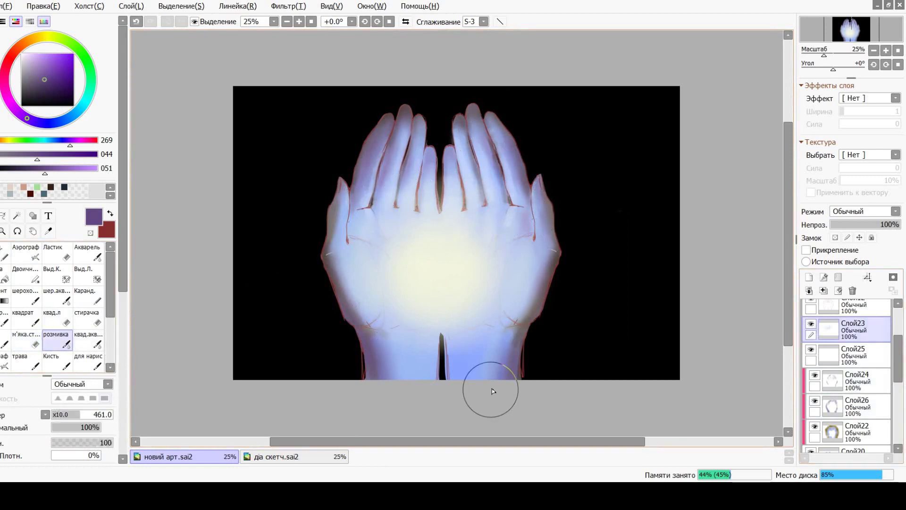
- Make Слой18 the active layer and turn on its visibility
scroll(358, 339, "up", 2)
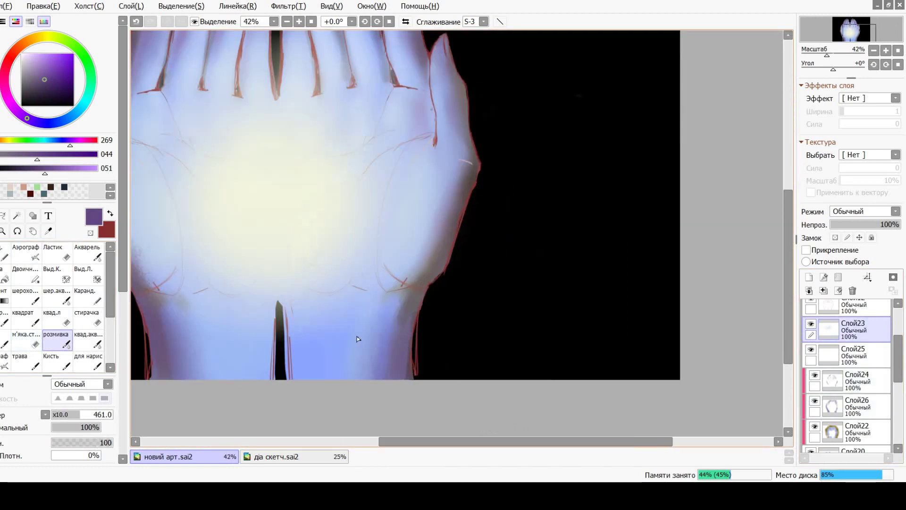
scroll(358, 339, "down", 3)
scroll(425, 358, "up", 2)
scroll(840, 376, "up", 2)
left_click(840, 377)
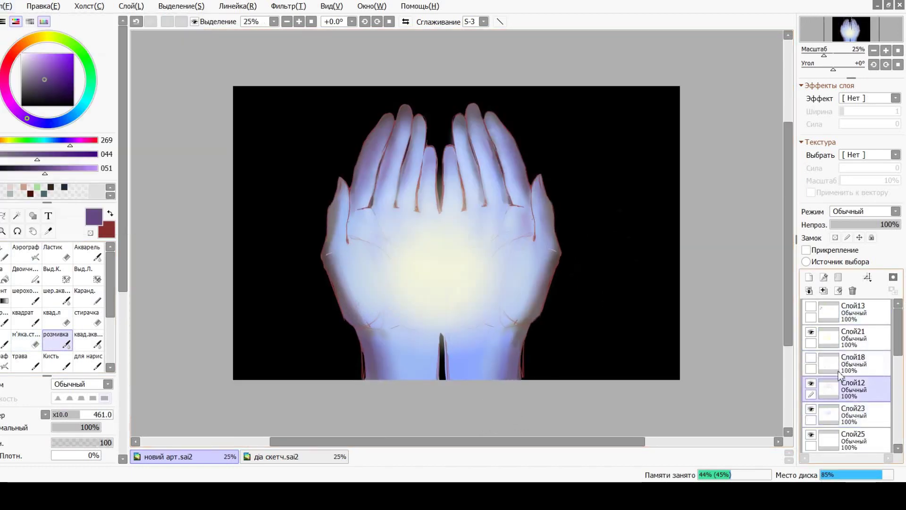
left_click(839, 371)
left_click(811, 357)
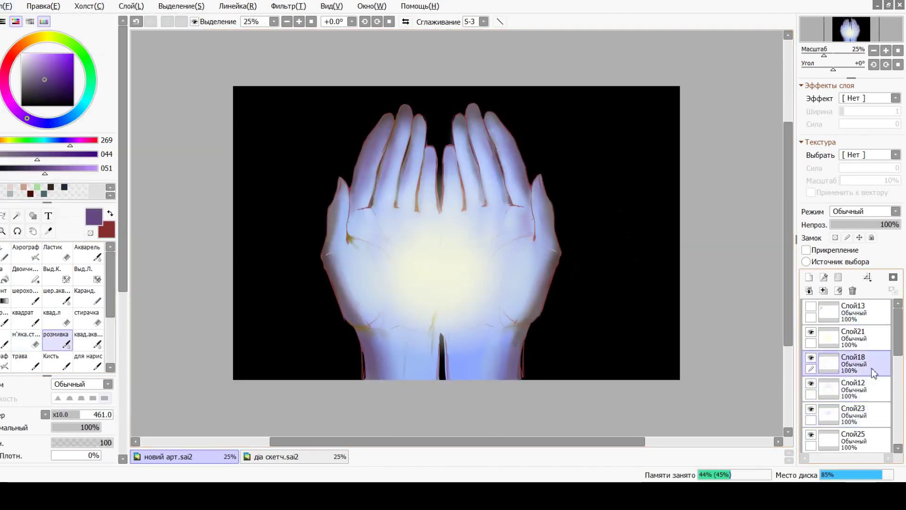
- Copy the left half of Слой18, paste it as a new layer, and fit its mirrored creases onto the right hand
key("e")
key("m")
left_click_drag(300, 81, 448, 413)
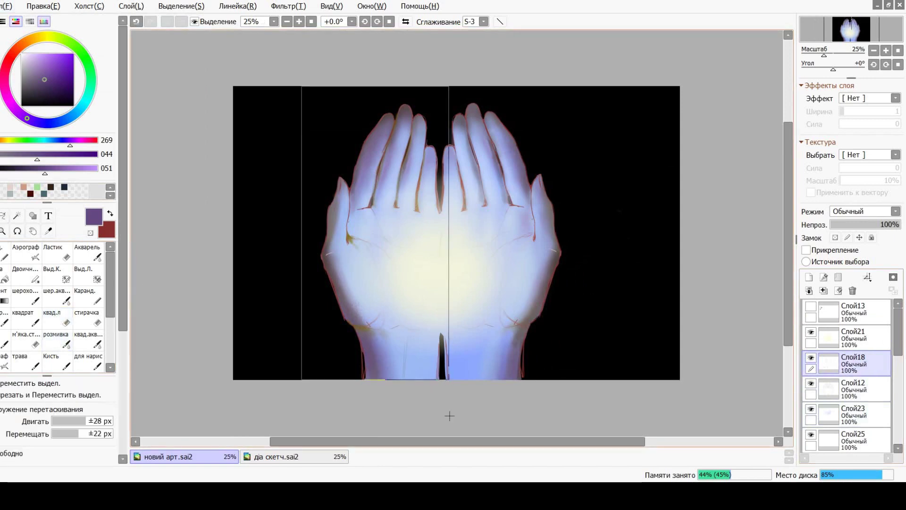
key("ctrl+c")
key("ctrl+v")
key("ctrl+t")
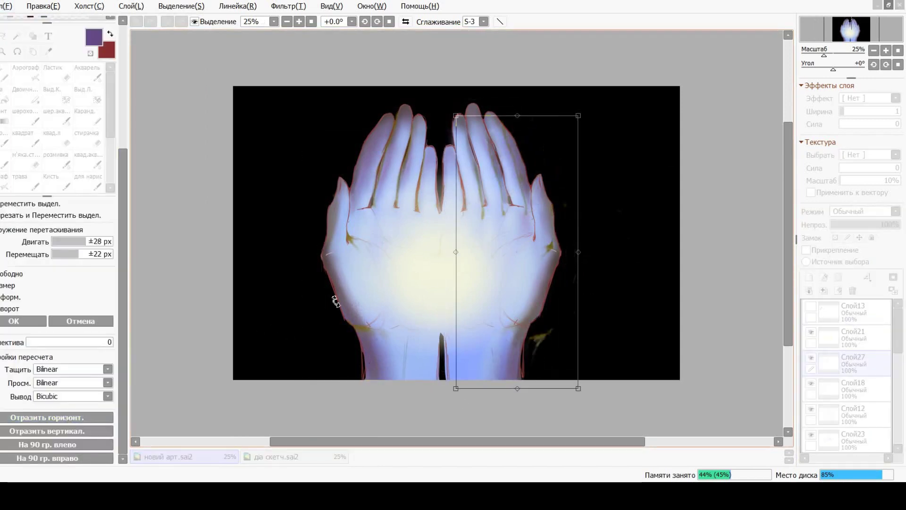
left_click_drag(502, 264, 484, 257)
key("Return")
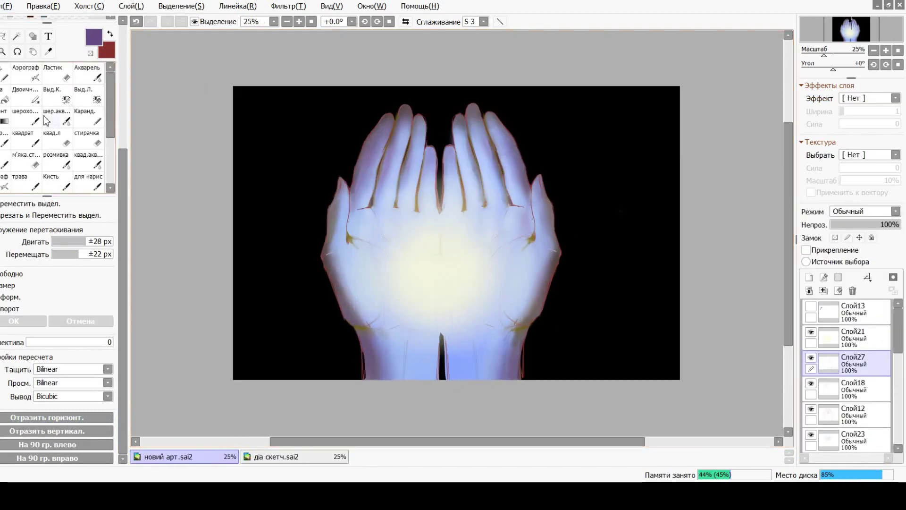
- Merge the mirrored crease layer with Слой18 and soften the left palm's brown crease with the size 60 soft eraser
left_click(55, 137)
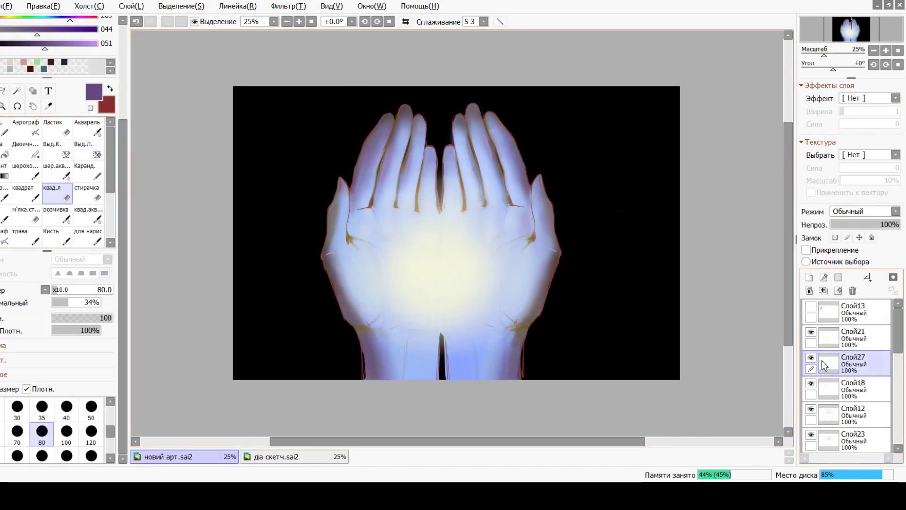
key("ctrl+e")
key("e")
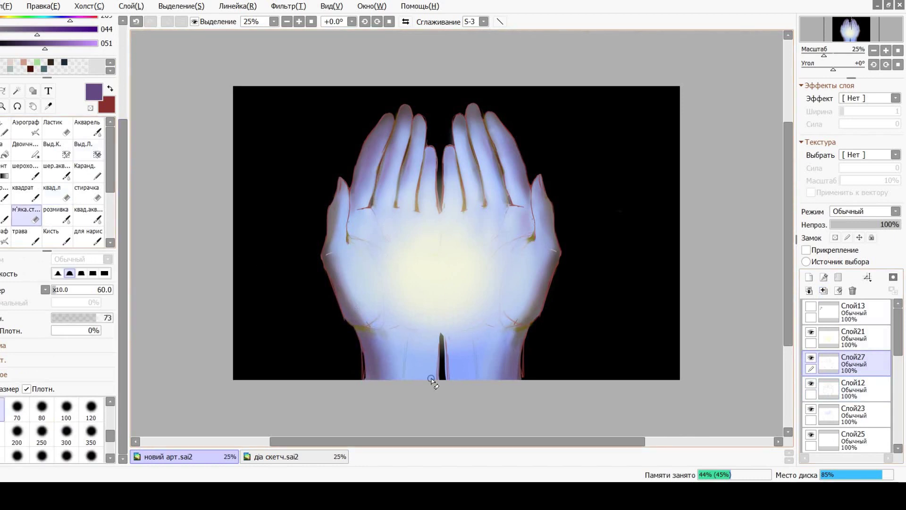
- Compare the hands with Слой13 and Слой24 shown and hidden, leaving both layers hidden
scroll(433, 381, "down", 2)
scroll(661, 362, "up", 2)
left_click(811, 307)
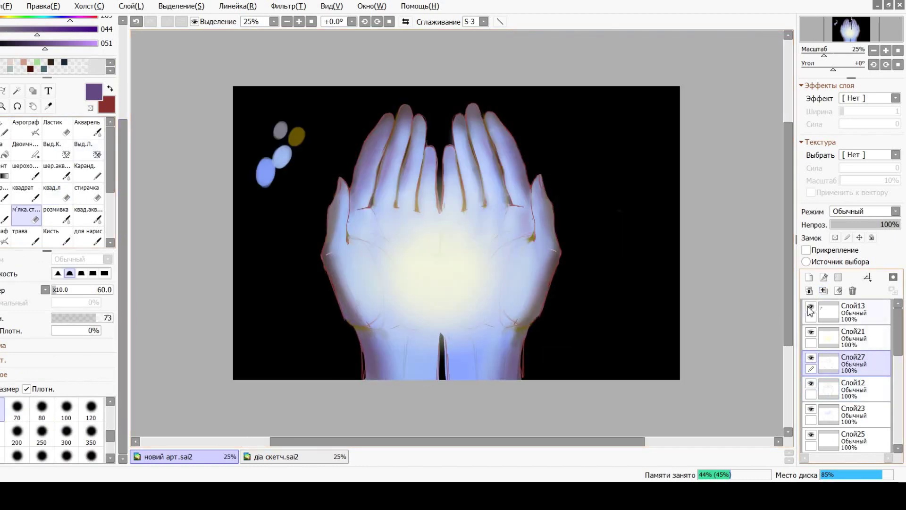
left_click(811, 307)
scroll(845, 359, "down", 3)
left_click(815, 386)
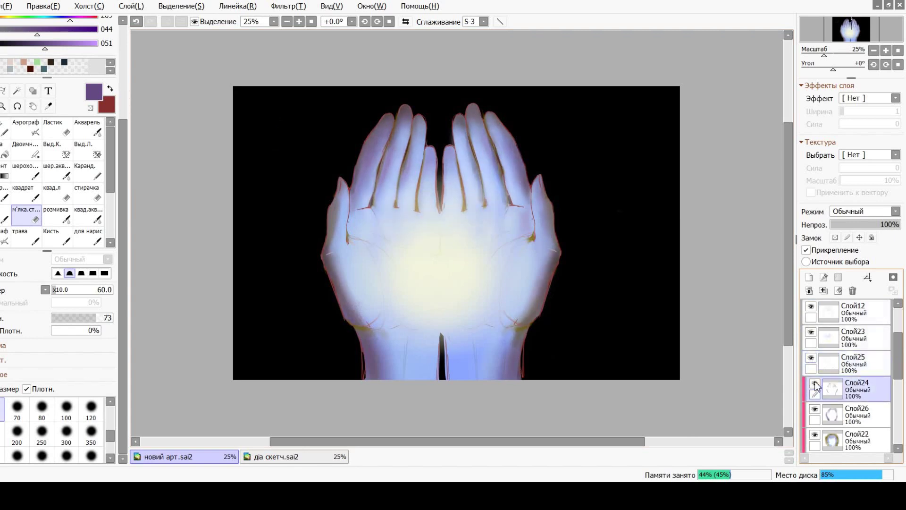
left_click(815, 386)
left_click(815, 386)
left_click(815, 386)
left_click(815, 386)
left_click(815, 386)
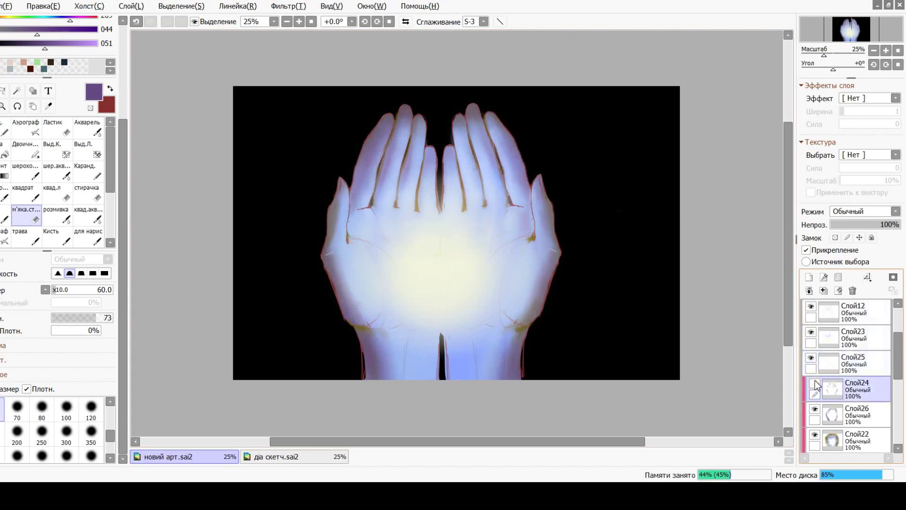
scroll(816, 385, "down", 1)
left_click(815, 361)
left_click(815, 361)
left_click(815, 361)
left_click(815, 360)
- Desaturate the edge shading on Слой26 by setting its saturation to -100
left_click(849, 390)
left_click(288, 6)
mouse_move(304, 24)
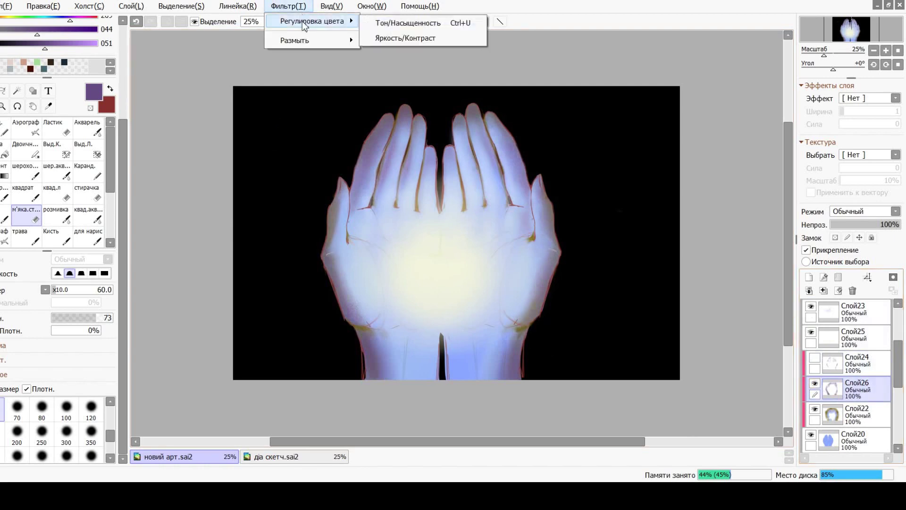
left_click(408, 23)
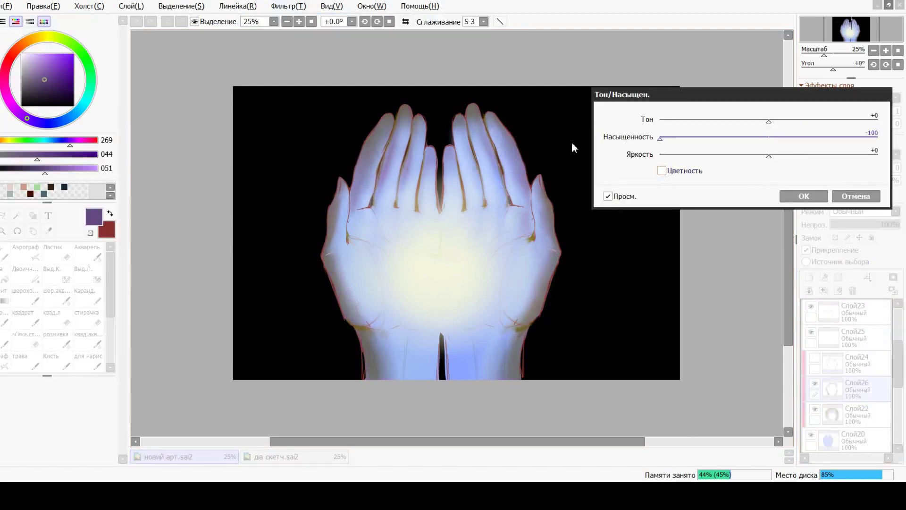
left_click(804, 196)
- Add a layer above Слой21 and fill it with light purple (269, 050, 100)
scroll(844, 359, "up", 4)
left_click(811, 335)
left_click(811, 335)
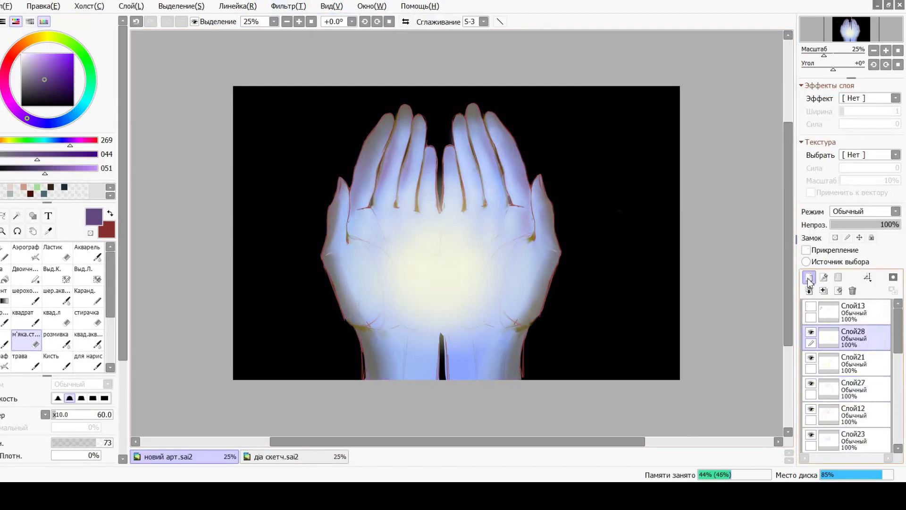
left_click(48, 54)
left_click(4, 276)
left_click(456, 232)
- Try the Умножение, Shade/Shine and Burn blending modes on the purple Слой28, with Burn at 57% opacity
left_click(895, 210)
left_click(852, 240)
left_click(895, 211)
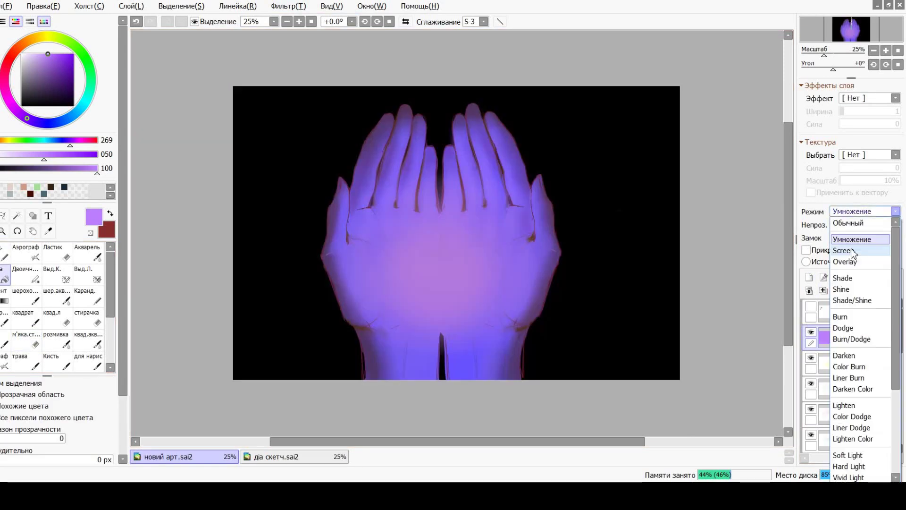
left_click(845, 261)
left_click(895, 211)
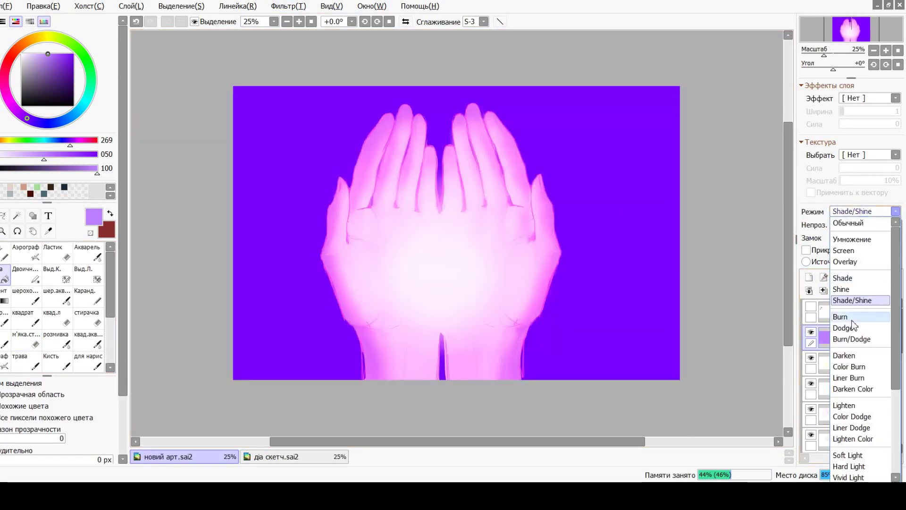
left_click(840, 316)
left_click_drag(896, 224, 869, 224)
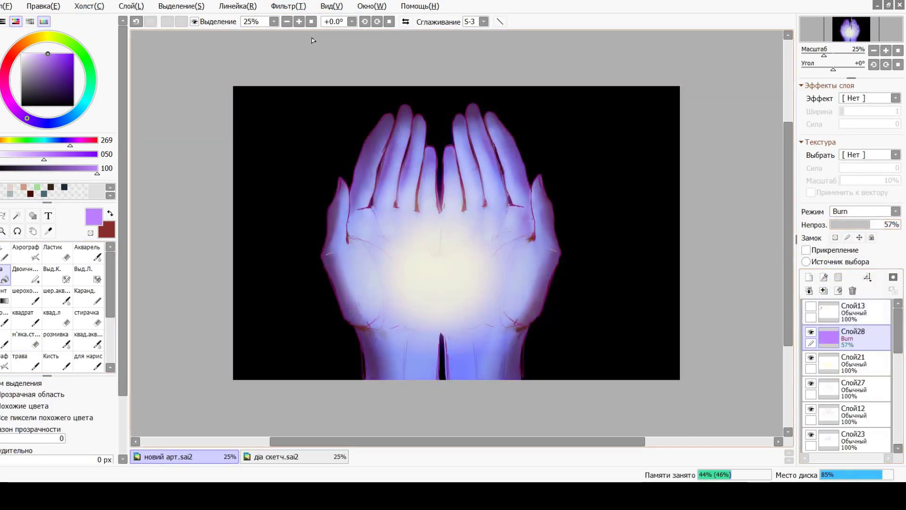
left_click(288, 6)
left_click(302, 18)
mouse_move(771, 156)
left_mouse_down()
mouse_move(870, 150)
mouse_move(768, 154)
mouse_move(669, 142)
mouse_move(770, 139)
left_mouse_up()
left_click_drag(769, 121, 711, 126)
left_click_drag(652, 133, 892, 140)
left_click(855, 196)
- Set Слой28's opacity to 85% and try darkening blending modes, including Darken
left_click_drag(856, 224, 874, 224)
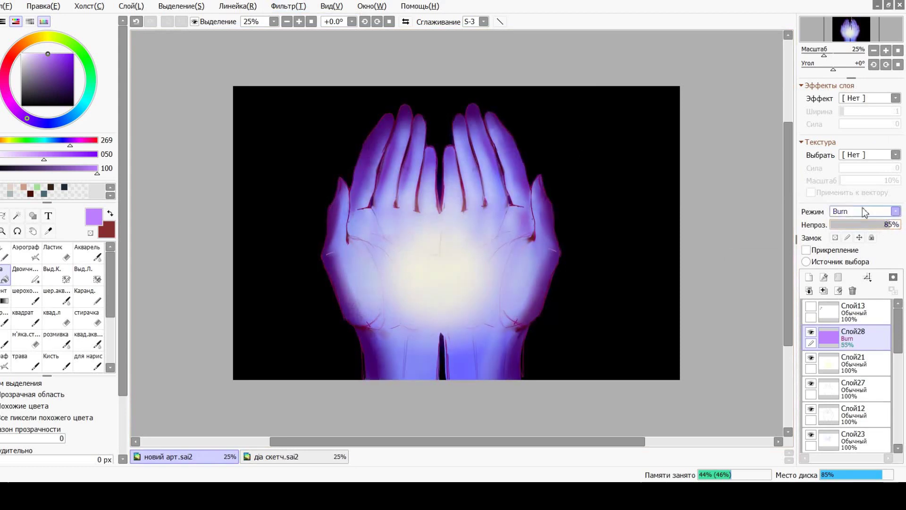
left_click(864, 211)
left_click(863, 338)
left_click(864, 211)
left_click(864, 352)
left_click(864, 211)
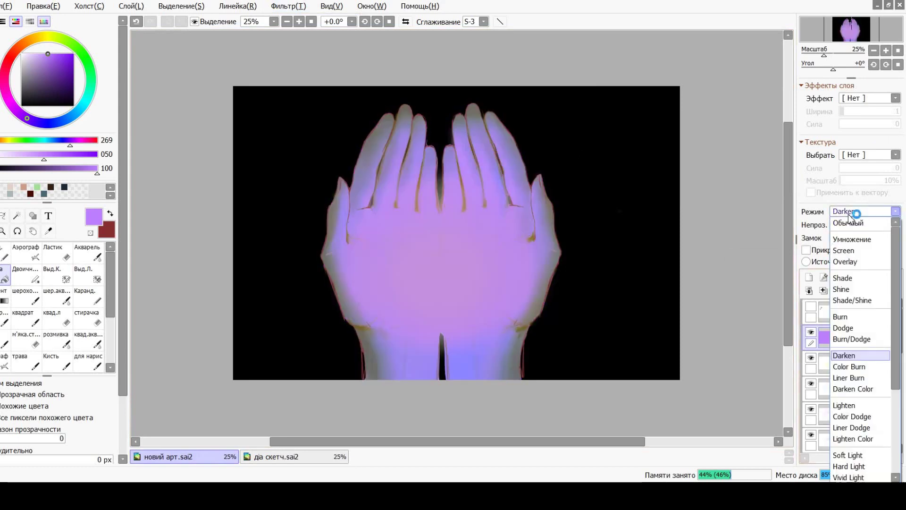
left_click(859, 366)
left_click(864, 211)
left_click(859, 378)
- Try lightening blending modes on Слой28, including Liner Dodge, and then Soft Light
left_click(864, 211)
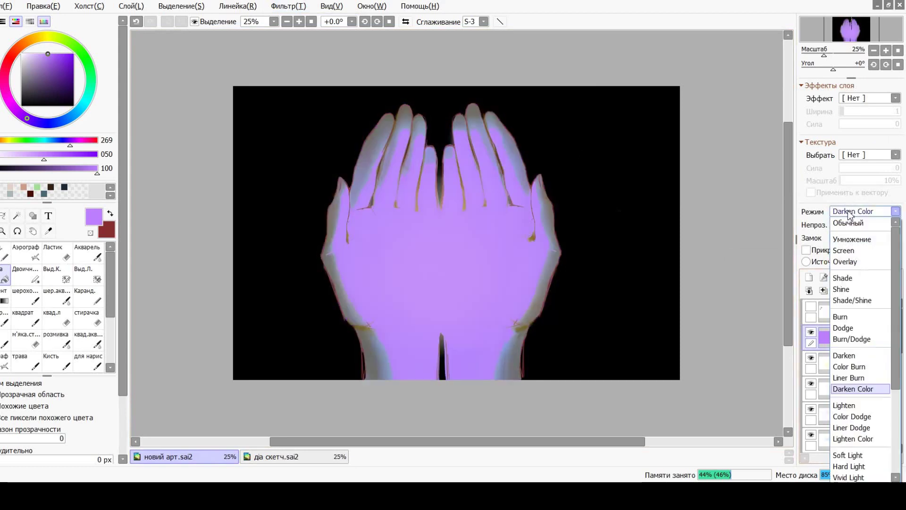
scroll(859, 385, "down", 1)
left_click(845, 357)
left_click(864, 211)
left_click(852, 417)
left_click(864, 211)
left_click(852, 427)
left_click(864, 211)
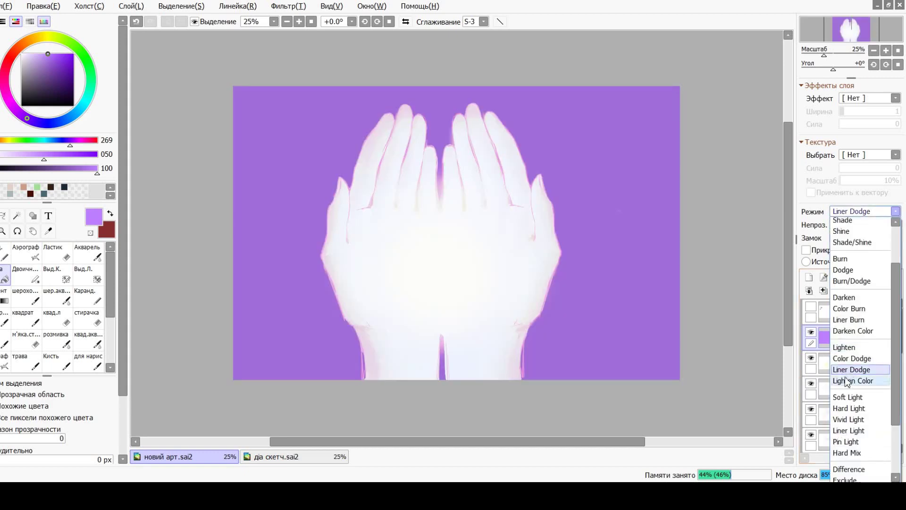
left_click(852, 380)
left_click(863, 211)
left_click(851, 449)
- Try the remaining contrast and difference blending modes on Слой28, including Liner Light, Pin Light and Exclude
left_click(855, 215)
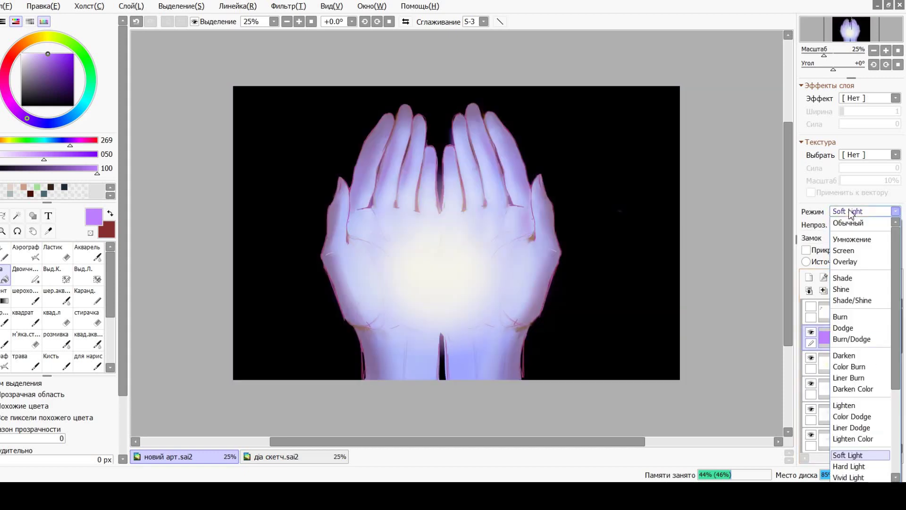
scroll(854, 377, "down", 1)
left_click(852, 417)
left_click(863, 211)
left_click(852, 436)
left_click(864, 211)
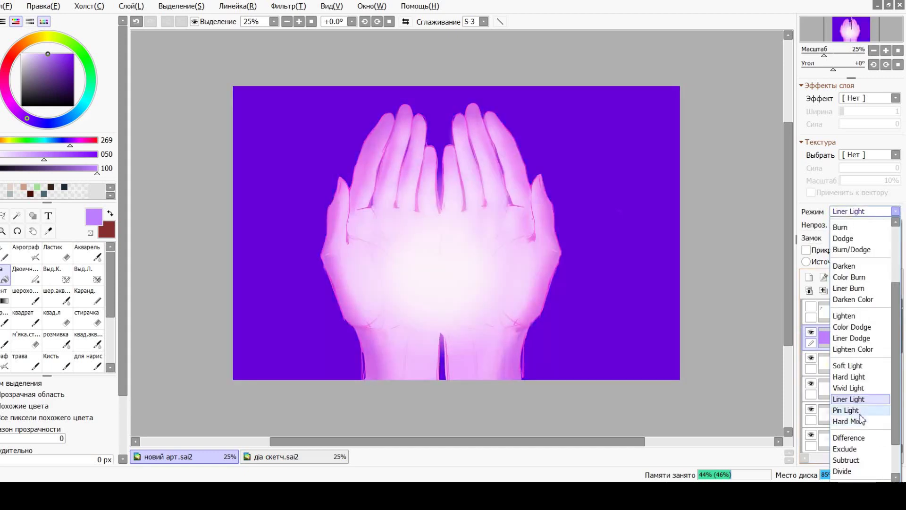
left_click(852, 409)
left_click(863, 211)
scroll(854, 425, "down", 1)
left_click(851, 409)
left_click(864, 211)
left_click(852, 465)
left_click(864, 211)
left_click(852, 475)
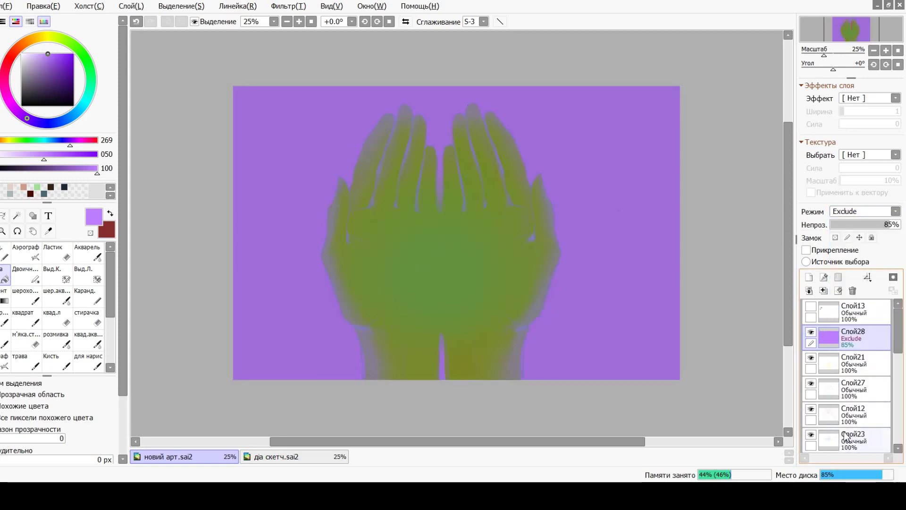
- Set Слой28's blending mode to Subtruct at 16% opacity
left_click(863, 211)
left_click(852, 474)
left_click_drag(866, 226, 844, 227)
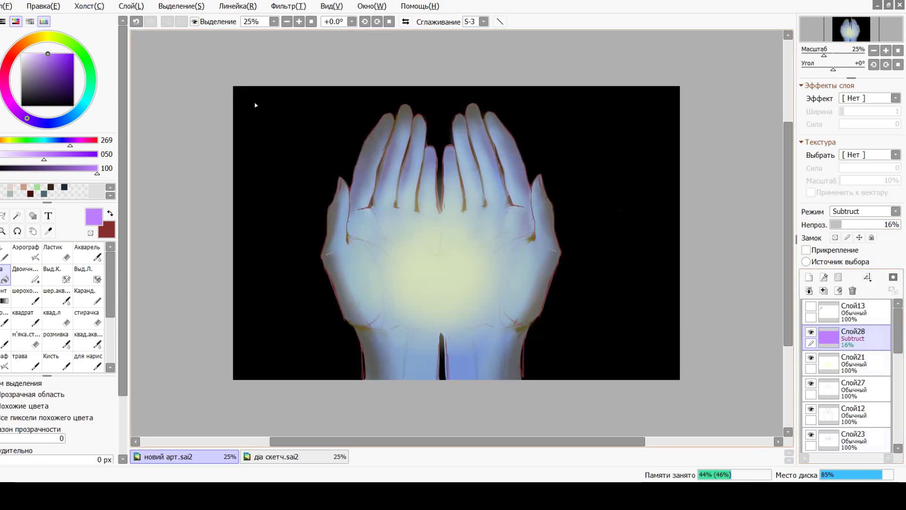
- Crop the canvas closer around the hands, trimming its right, top and bottom edges with rectangular selections
key("ctrl")
key("ctrl+z")
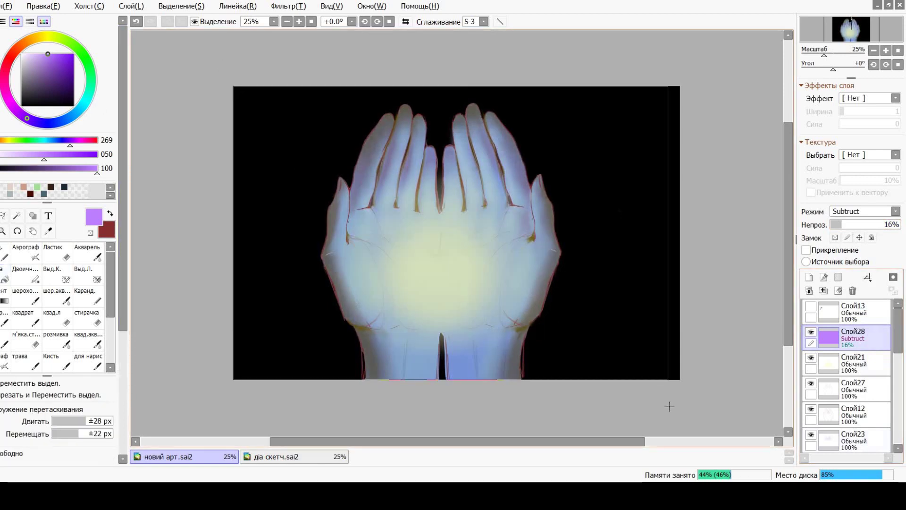
key("ctrl+z")
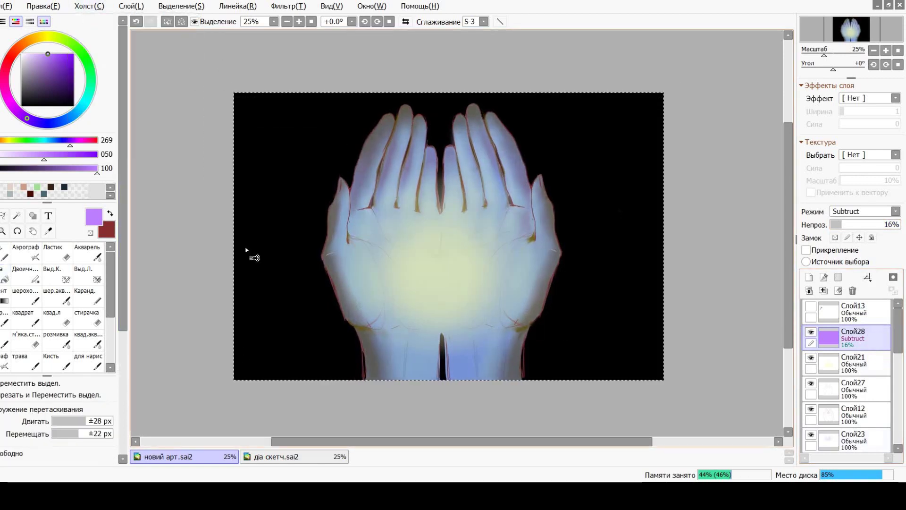
left_click(89, 6)
left_click(109, 55)
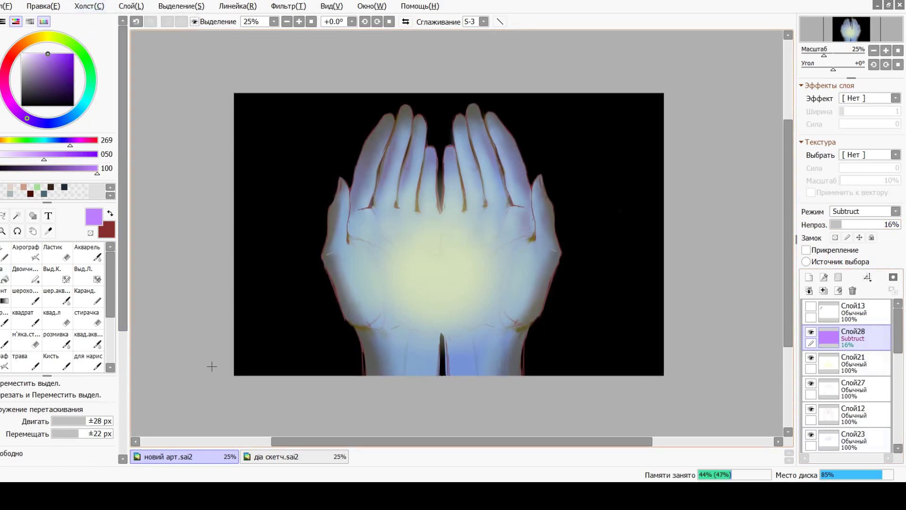
key("ctrl+a")
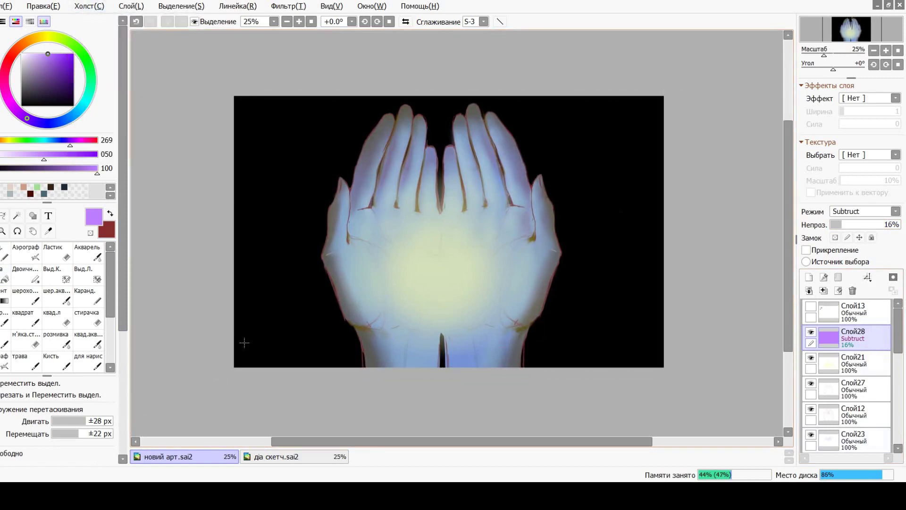
- Hide the purple Слой28 and add a folder above Слой13 with a new empty layer inside it
left_click(810, 332)
left_click(811, 333)
left_click(811, 335)
scroll(849, 378, "down", 3)
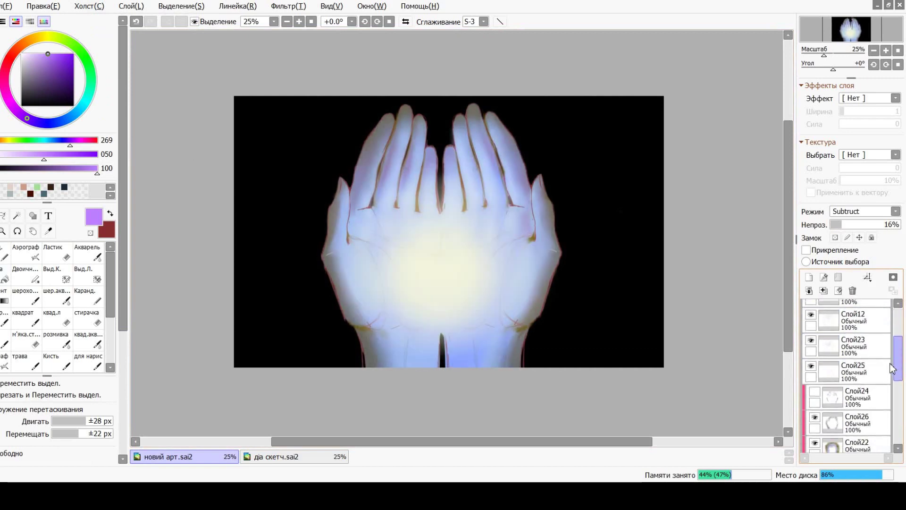
scroll(894, 320, "up", 3)
left_click(839, 277)
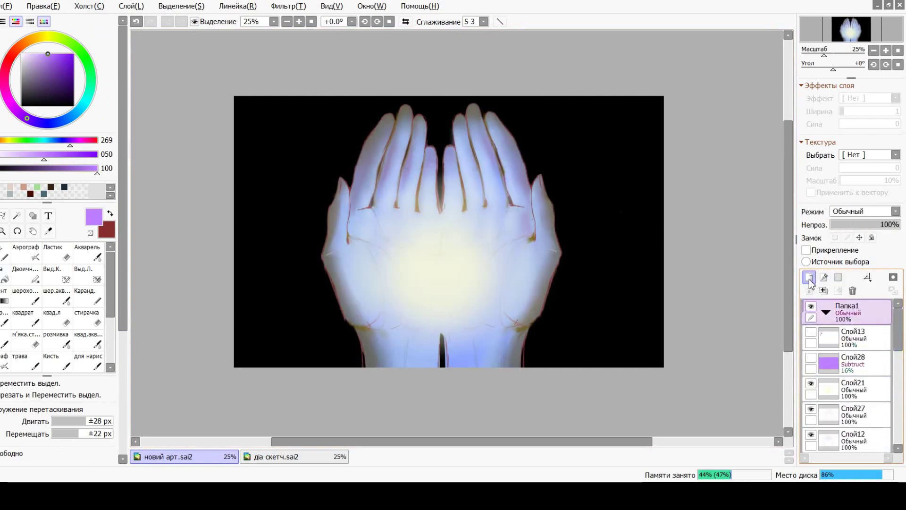
left_click(809, 277)
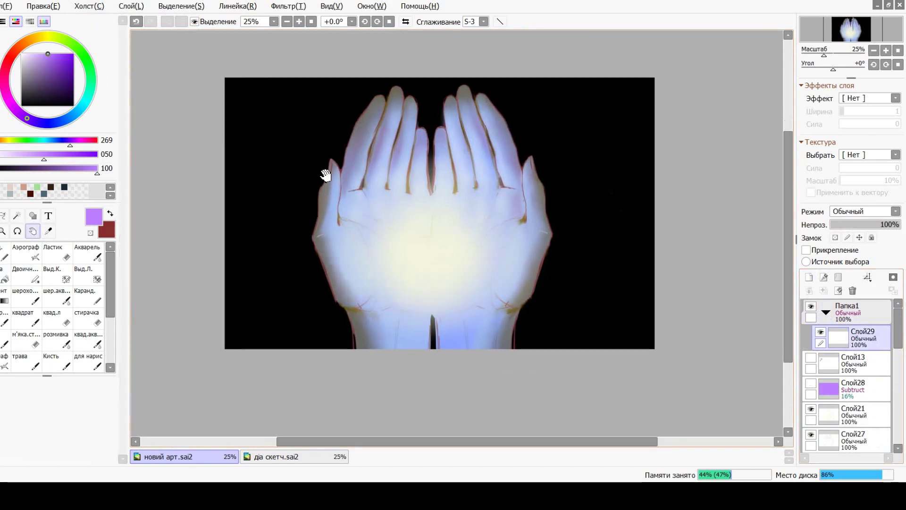
- Clean stray outlines and uneven edges around the fingers on Слой12 and Слой20 with the size 16 стирачка eraser
scroll(461, 203, "up", 4)
left_click_drag(462, 202, 410, 327)
scroll(850, 373, "down", 5)
left_click(849, 318)
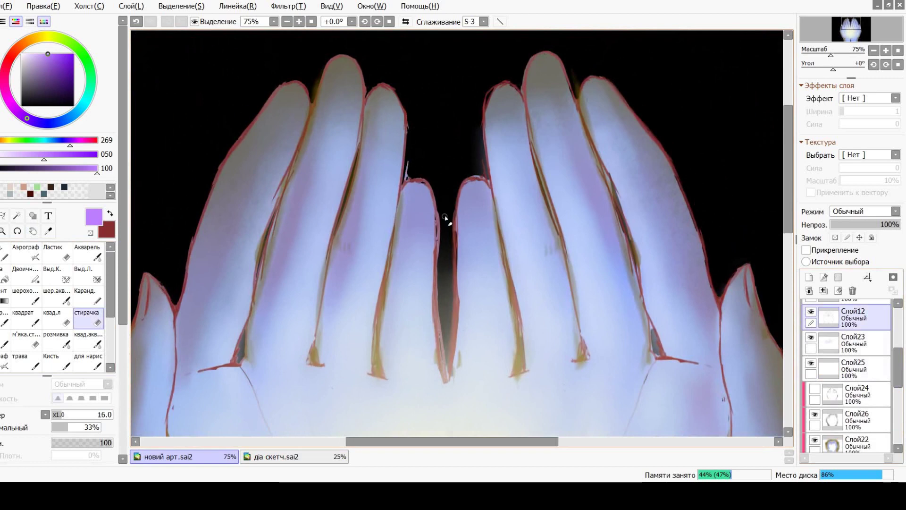
scroll(849, 373, "down", 3)
left_click(849, 396)
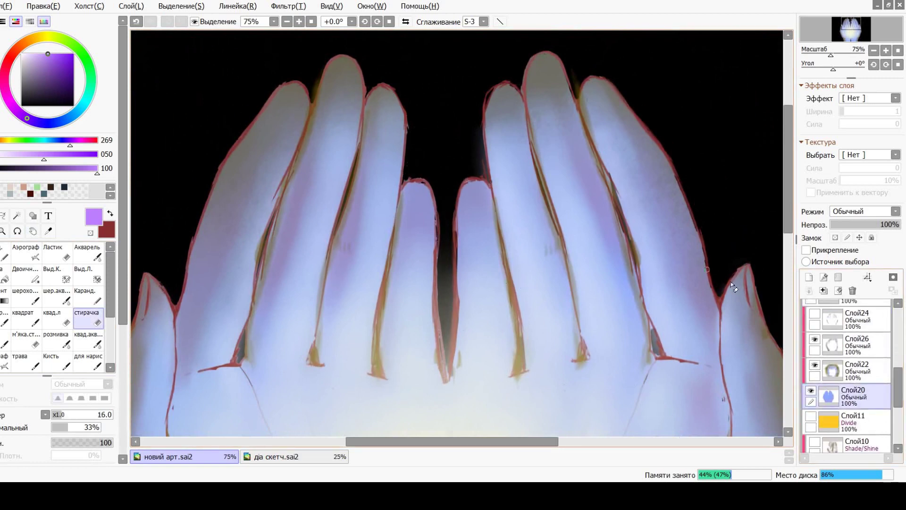
key("ctrl+z")
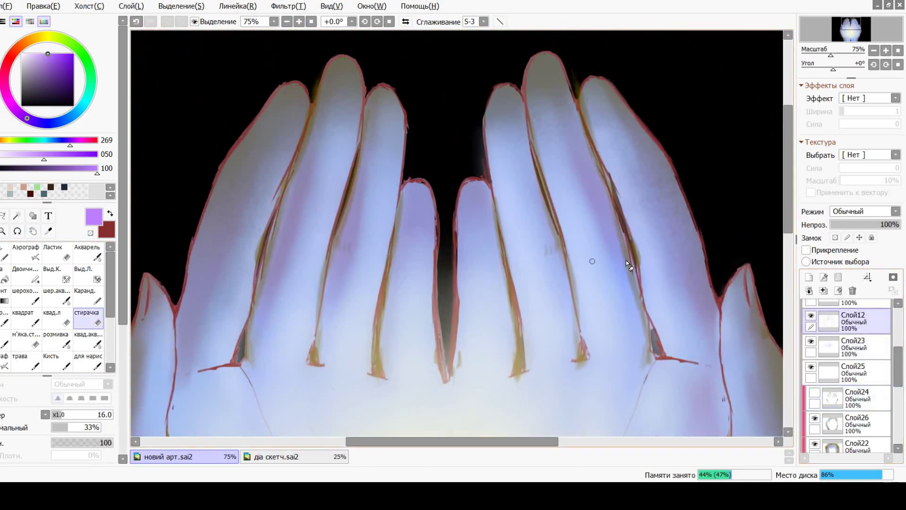
key("ctrl+z")
- Erase stray red outlines and uneven colour along the outer wrists on Слой12 and Слой20
scroll(463, 196, "down", 8)
mouse_move(487, 261)
left_mouse_down()
mouse_move(507, 155)
mouse_move(468, 118)
left_mouse_up()
key("ctrl+z")
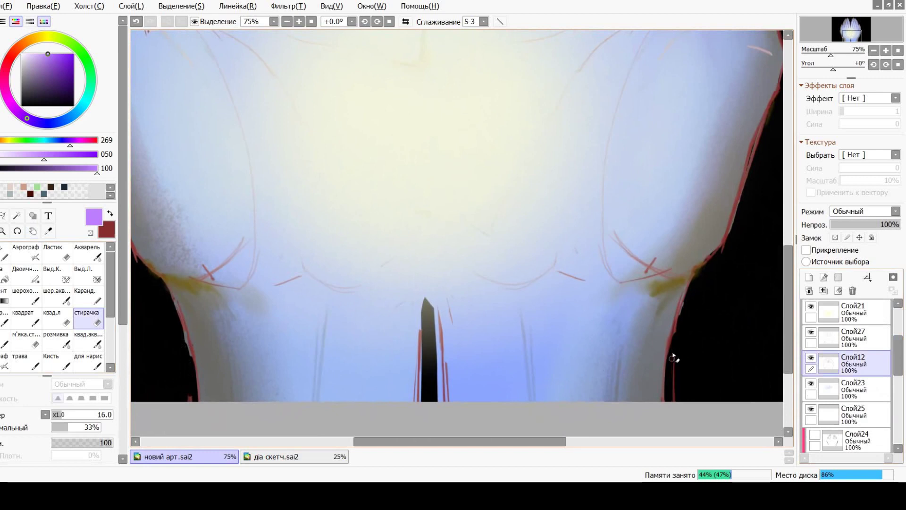
key("ctrl+z")
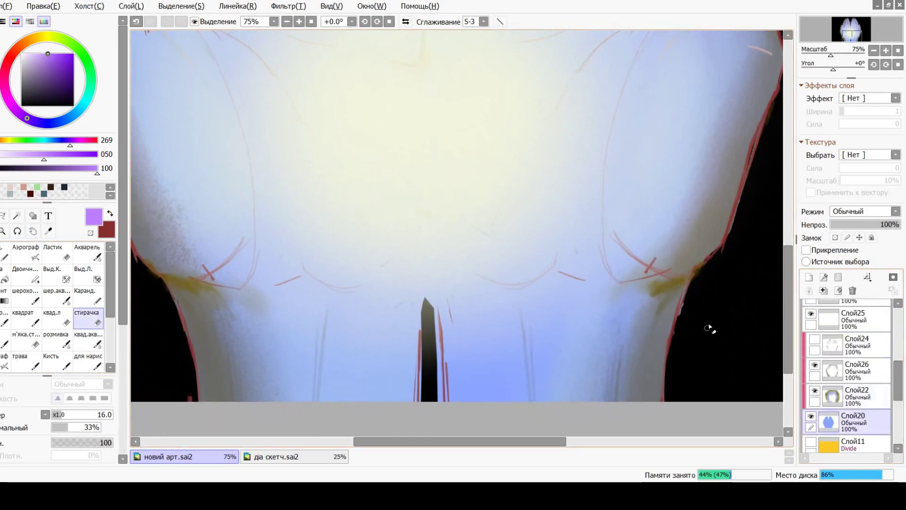
key("ctrl+z")
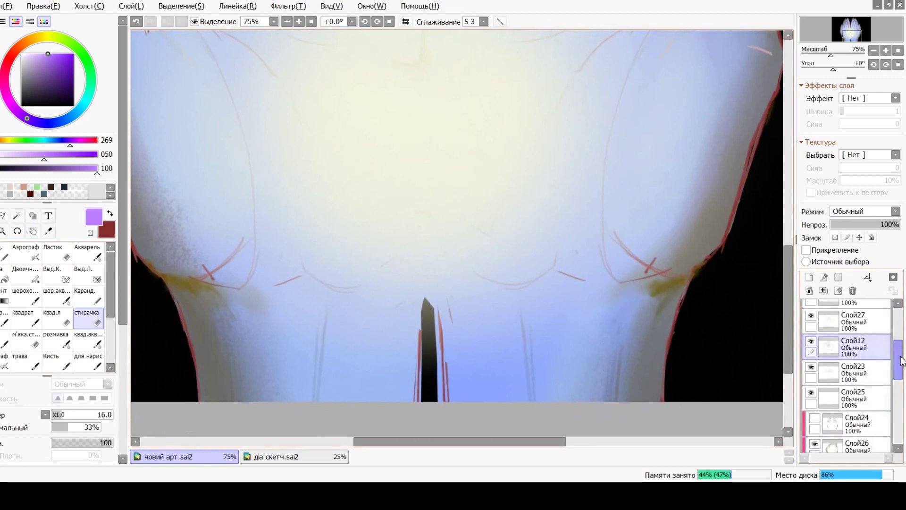
- Undo the last eraser strokes and switch to a black size 25 Каранд. pencil on Слой29, trying a stroke on the palms
key("ctrl+z")
key("ctrl+z")
mouse_move(55, 55)
left_mouse_down()
mouse_move(29, 58)
mouse_move(72, 87)
mouse_move(72, 105)
left_mouse_up()
left_click(87, 295)
left_click_drag(339, 297, 427, 219)
key("ctrl+z")
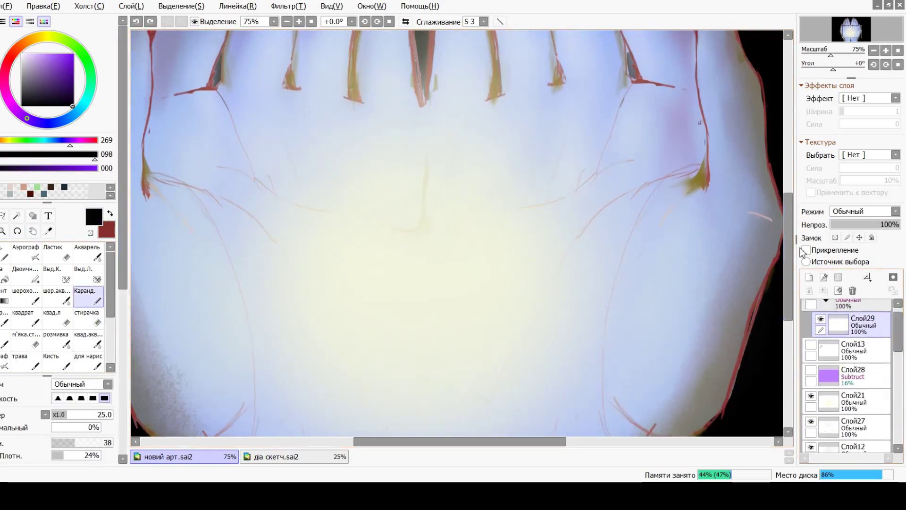
- Set the palm glow layer Слой21 to Shine blending mode at 51% opacity
scroll(365, 247, "down", 3)
left_click(287, 21)
left_click(299, 21)
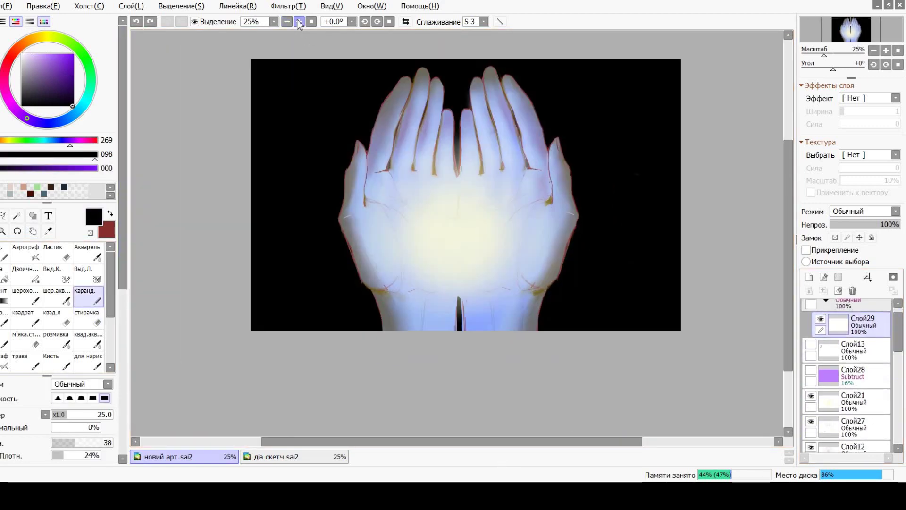
scroll(830, 378, "up", 1)
left_click(811, 384)
left_click(812, 383)
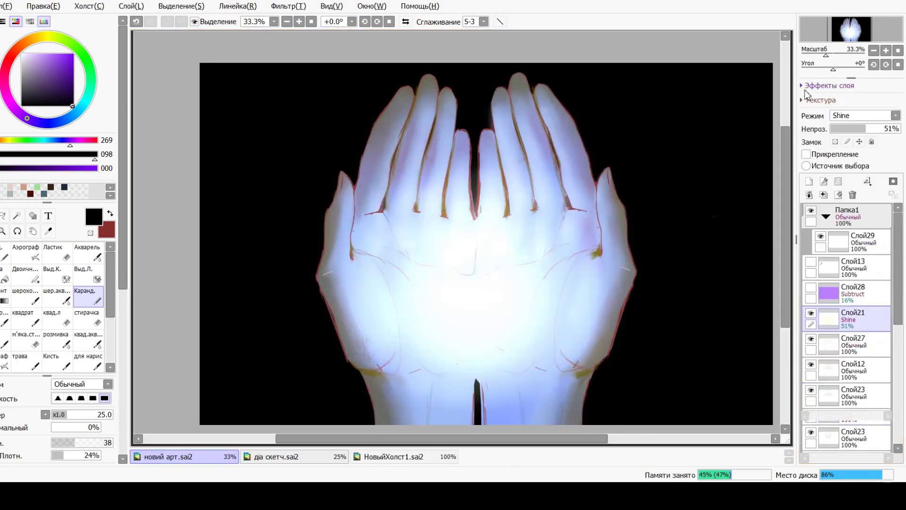
- Compare the finger shading with Слой27 hidden and shown
scroll(461, 173, "up", 1)
left_click_drag(435, 370, 435, 251)
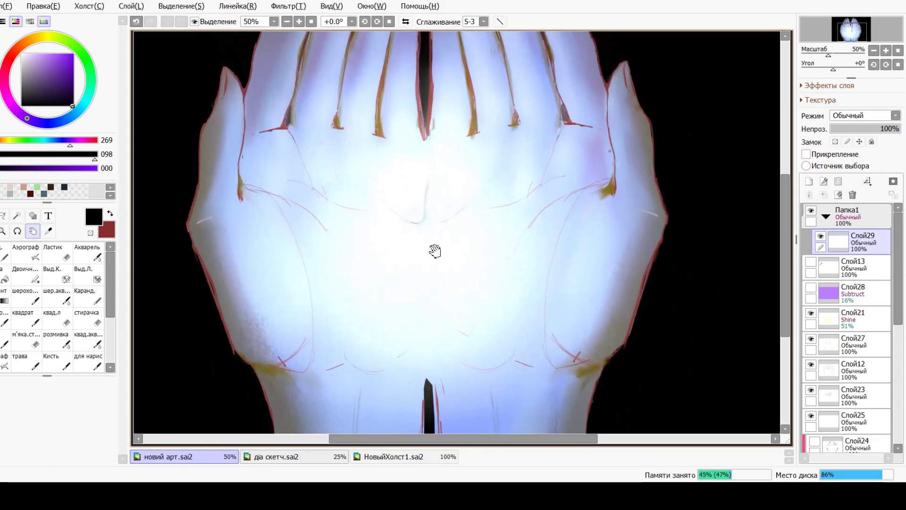
scroll(889, 302, "down", 1)
left_click(887, 302)
key("e")
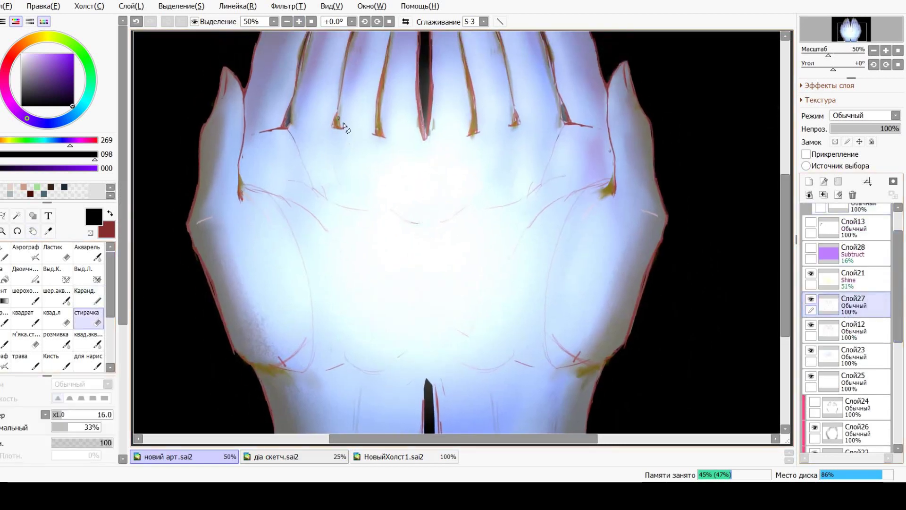
scroll(428, 144, "down", 1)
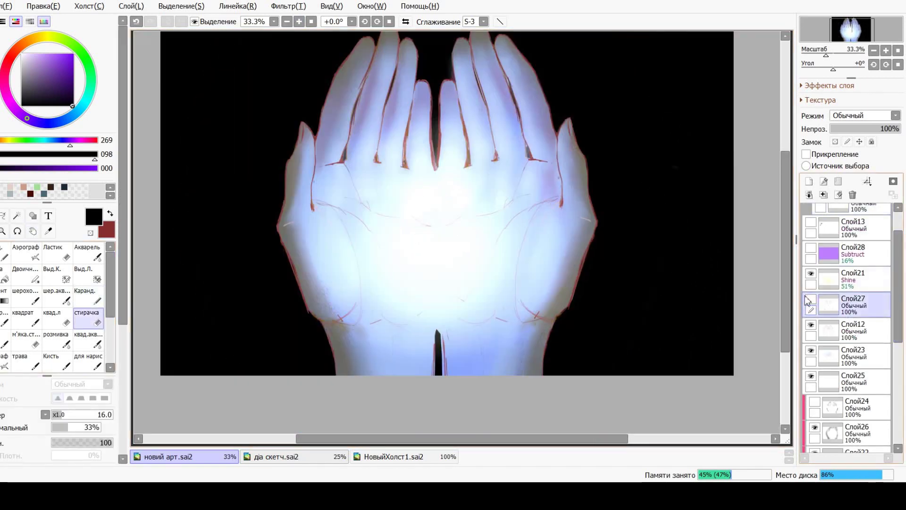
scroll(831, 293, "up", 2)
- Sketch a small curled-up figure's back, head and leg lines between the palms on Слой29 with the black Каранд. pencil
left_click(863, 242)
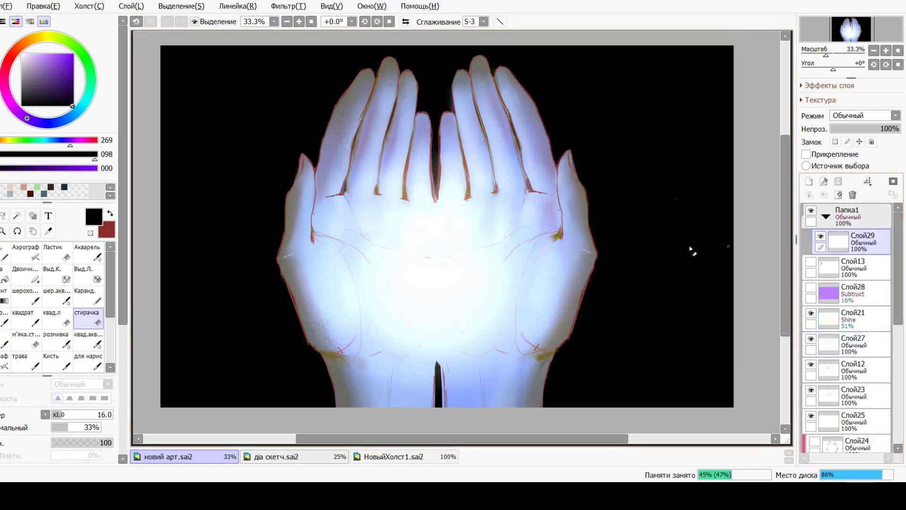
scroll(689, 250, "up", 1)
scroll(443, 229, "down", 2)
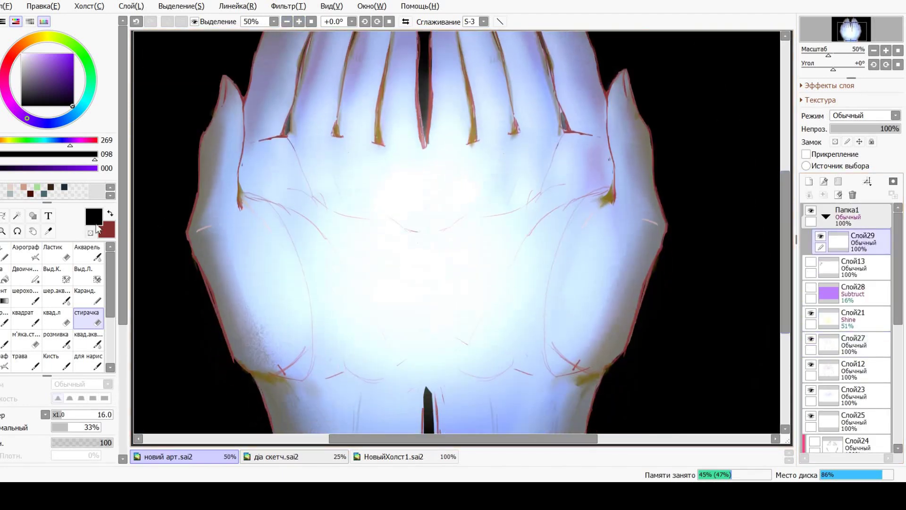
key("n")
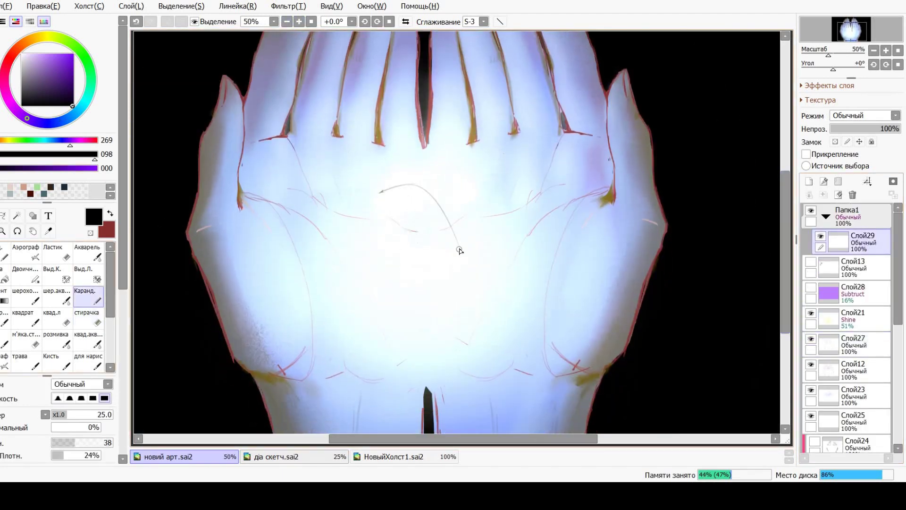
left_click_drag(459, 248, 409, 282)
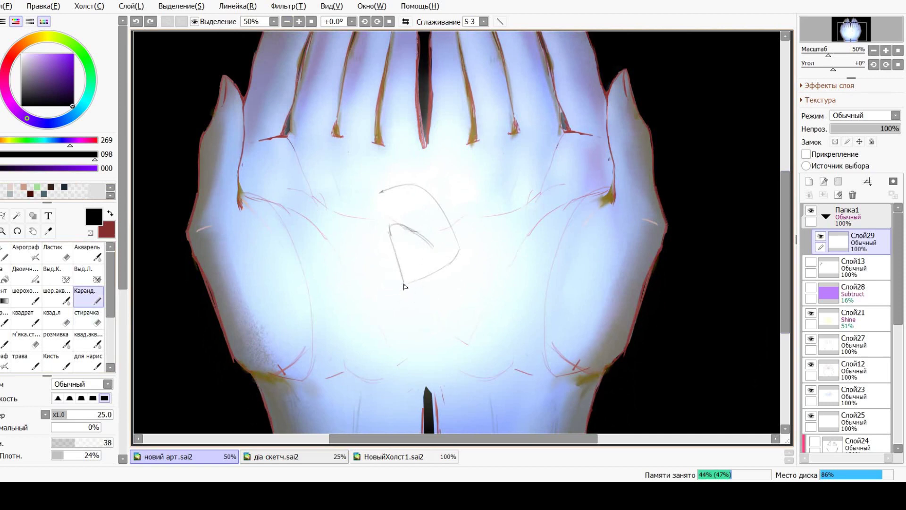
left_click_drag(356, 191, 381, 192)
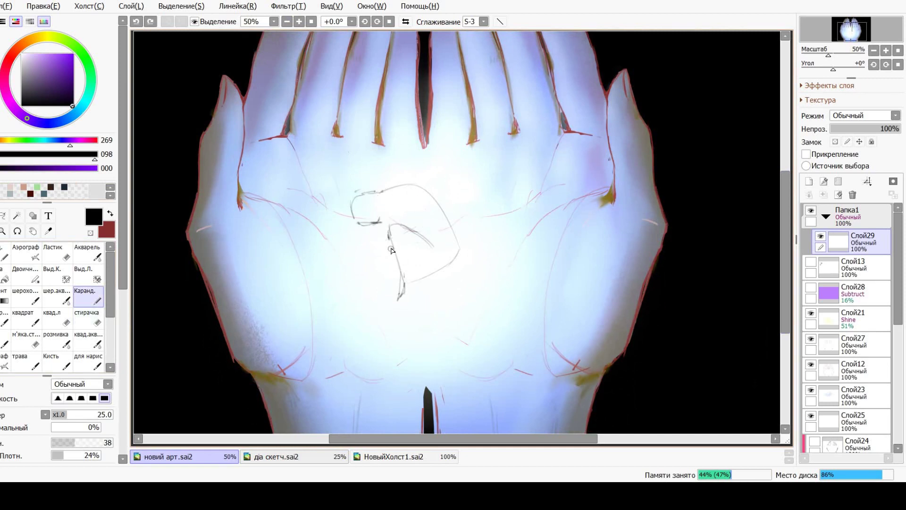
- Sketch short arm strokes across the curled figure's torso and trim the excess lines with the стирачка eraser
key("ctrl+z")
left_click_drag(401, 207, 421, 231)
key("e")
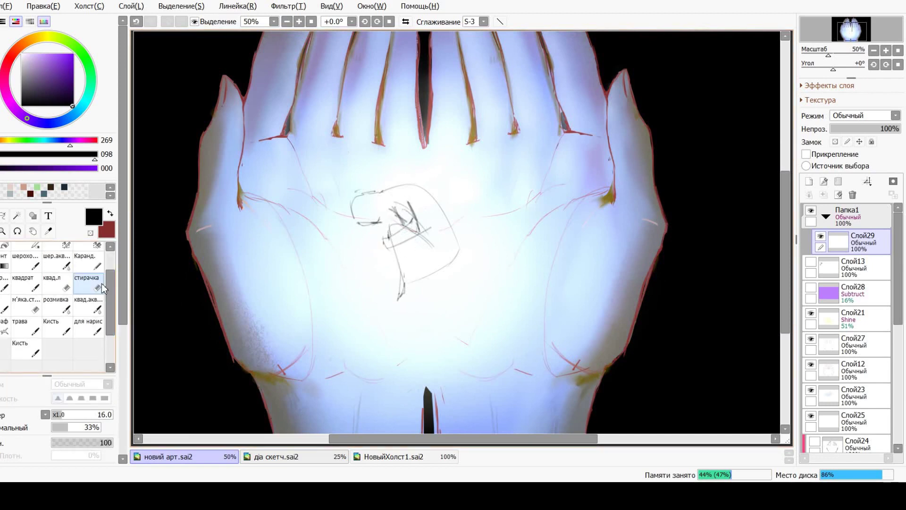
left_click_drag(415, 222, 399, 201)
key("ctrl+z")
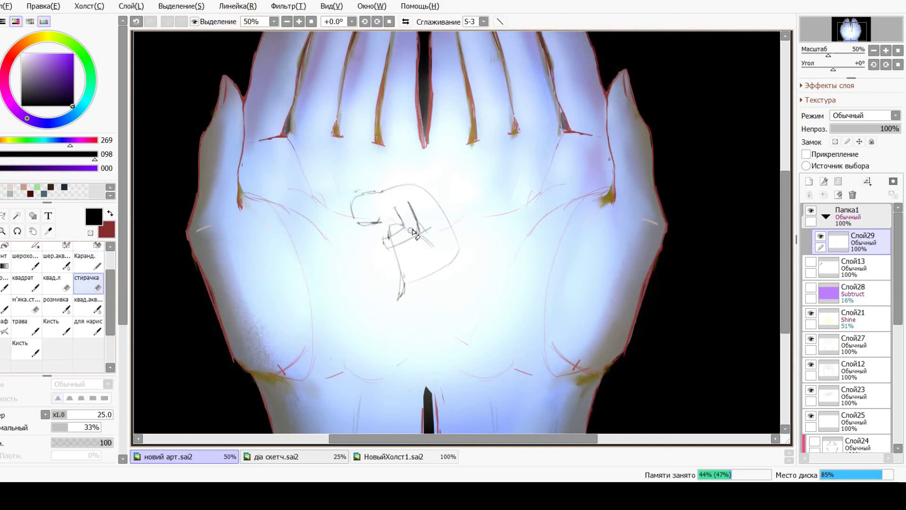
key("n")
key("ctrl+z")
- Draw the figure's lower leg, foot and buttock edge, refining the ankle and foot with eraser and redrawn strokes
mouse_move(414, 271)
left_mouse_down()
mouse_move(410, 245)
mouse_move(414, 279)
left_mouse_up()
mouse_move(408, 245)
left_mouse_down()
mouse_move(412, 280)
mouse_move(398, 301)
left_mouse_up()
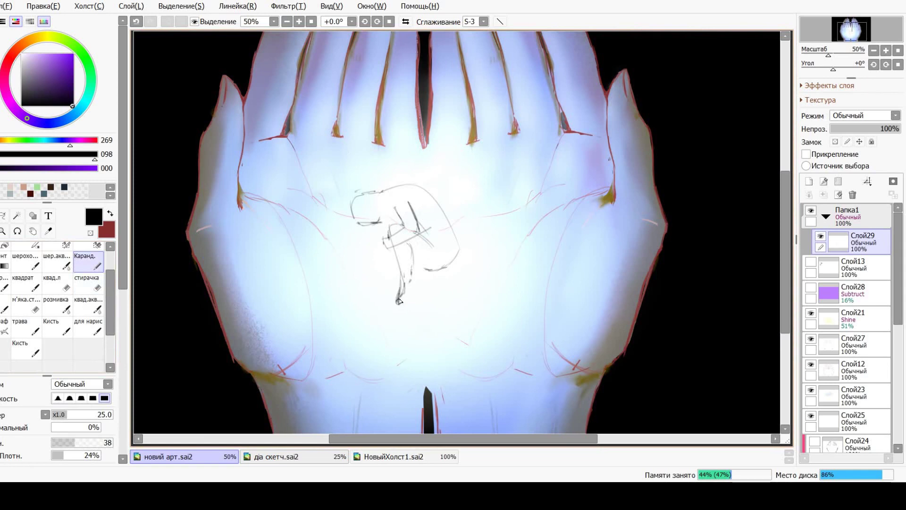
key("e")
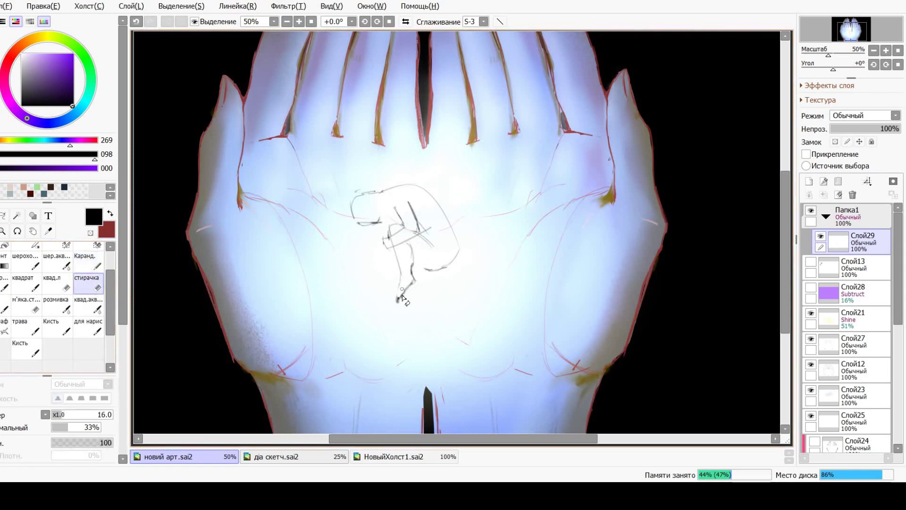
key("n")
mouse_move(406, 281)
left_mouse_down()
mouse_move(393, 302)
mouse_move(406, 293)
left_mouse_up()
key("ctrl+z")
key("ctrl+z")
key("ctrl+z")
key("ctrl+z")
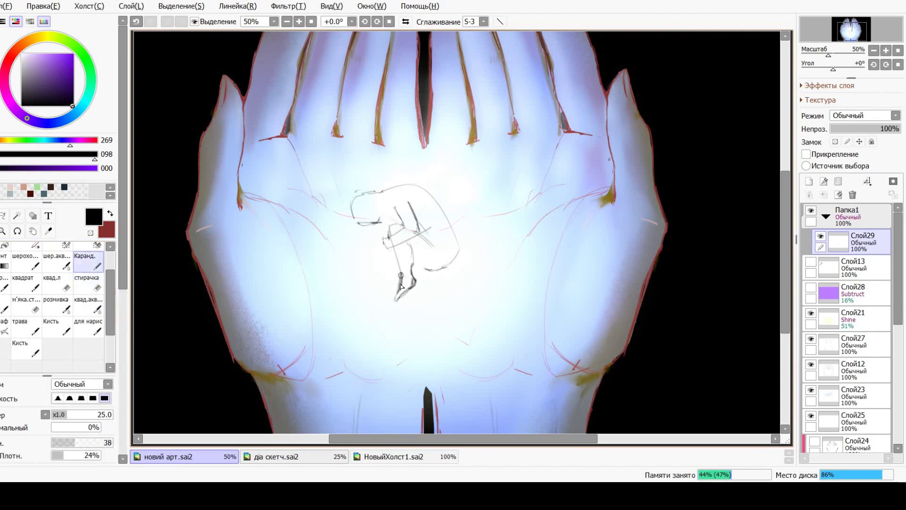
key("e")
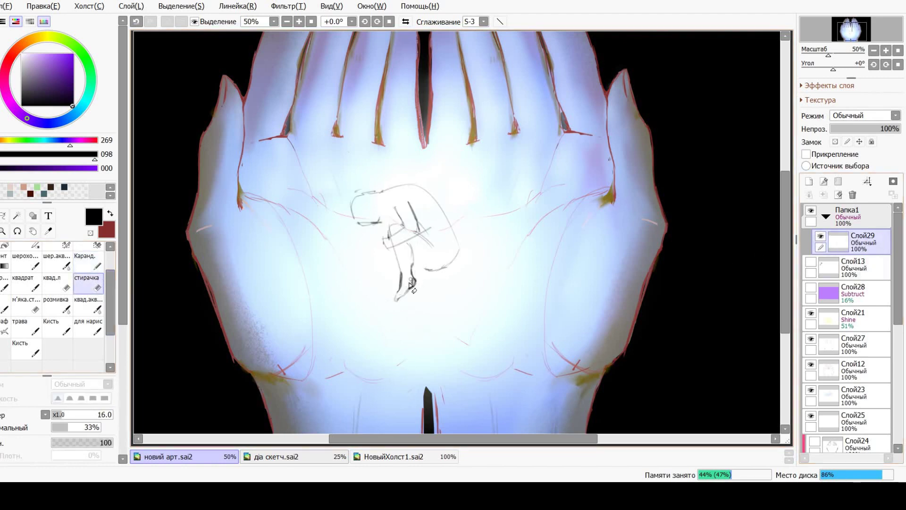
scroll(403, 291, "up", 1)
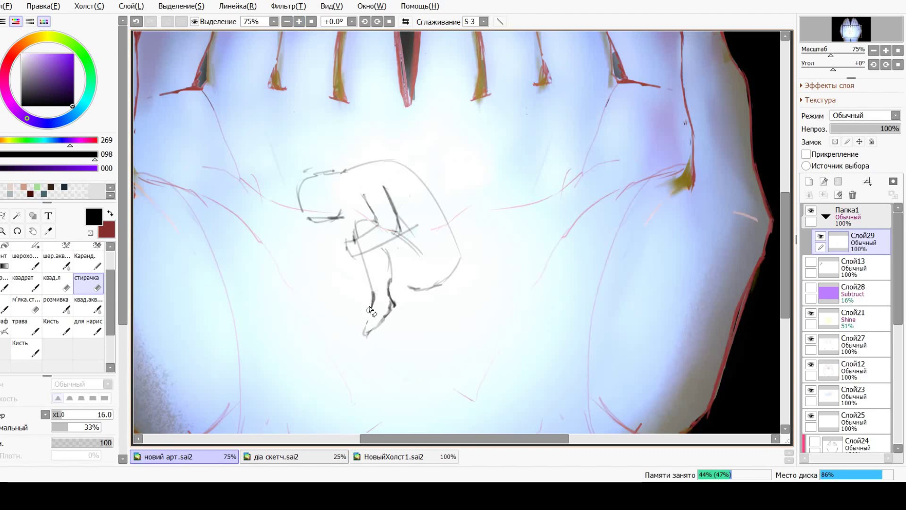
- Draw the figure's buttock and thigh curves and darken the bent knee and forearm lines below the head
key("n")
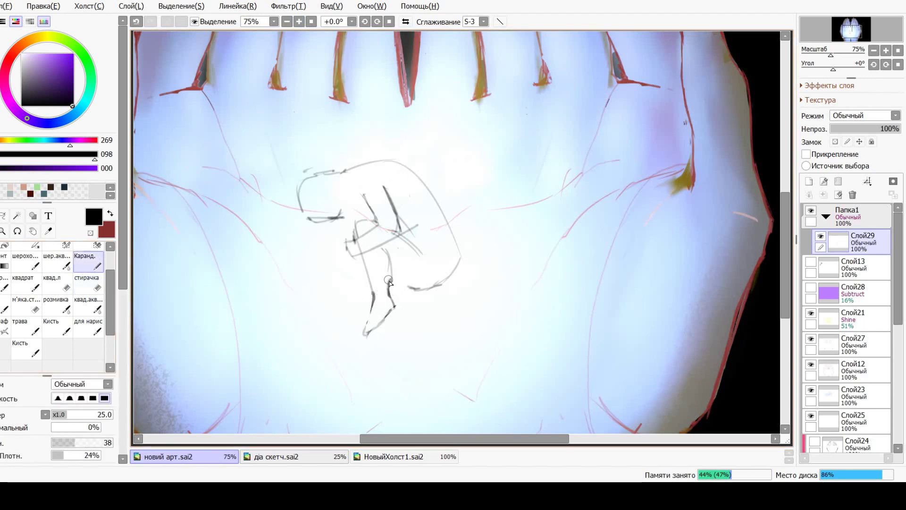
left_click_drag(392, 267, 420, 289)
left_click_drag(416, 247, 430, 266)
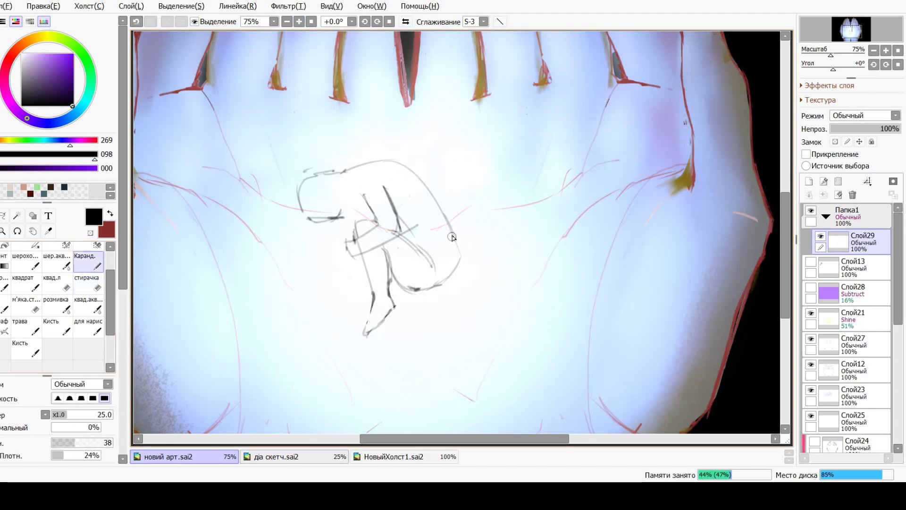
mouse_move(360, 211)
left_mouse_down()
mouse_move(345, 218)
mouse_move(344, 258)
left_mouse_up()
- Erase surplus lines around the figure's knee, beneath the thigh and along the upper arm
key("e")
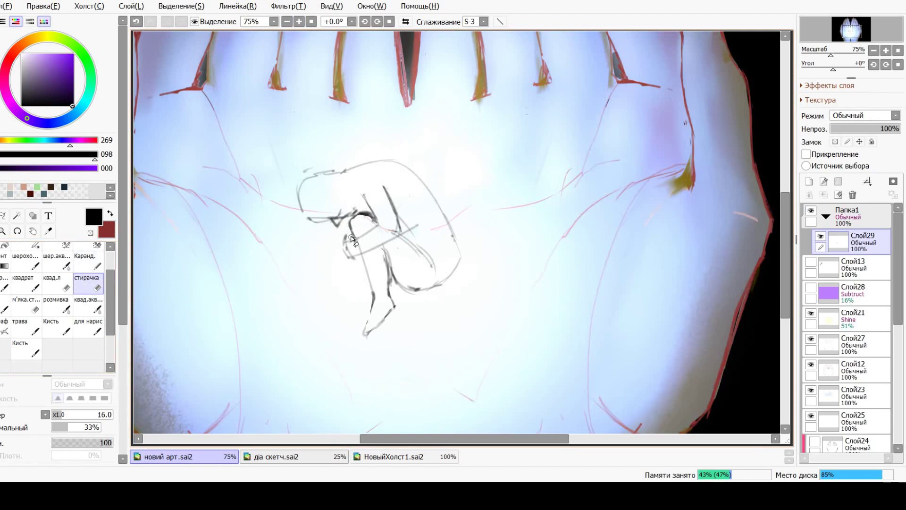
mouse_move(372, 221)
left_mouse_down()
mouse_move(352, 222)
mouse_move(374, 206)
mouse_move(353, 235)
mouse_move(372, 215)
left_mouse_up()
left_click(100, 264)
key("e")
left_click_drag(387, 246, 401, 285)
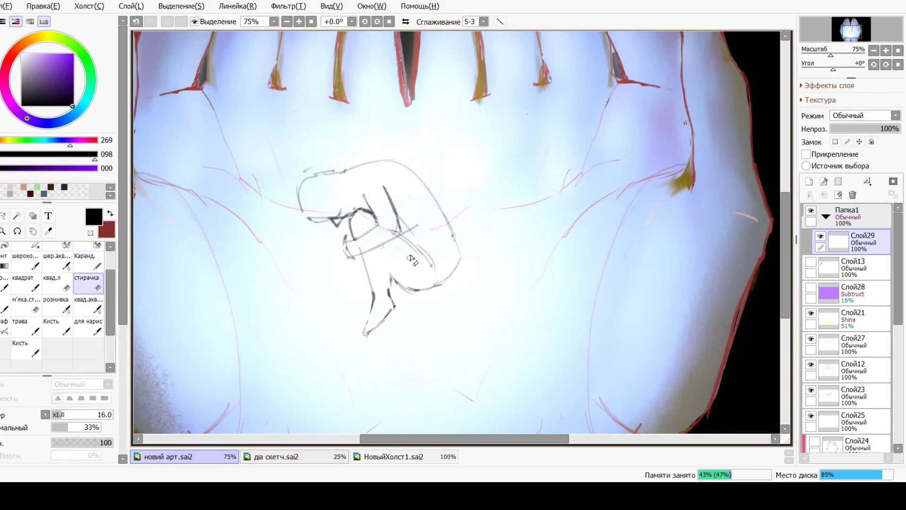
left_click_drag(395, 225, 378, 206)
- Mirror the canvas view and draw the figure's second foot beside the first
key("n")
left_click_drag(455, 223, 447, 284)
key("ctrl+z")
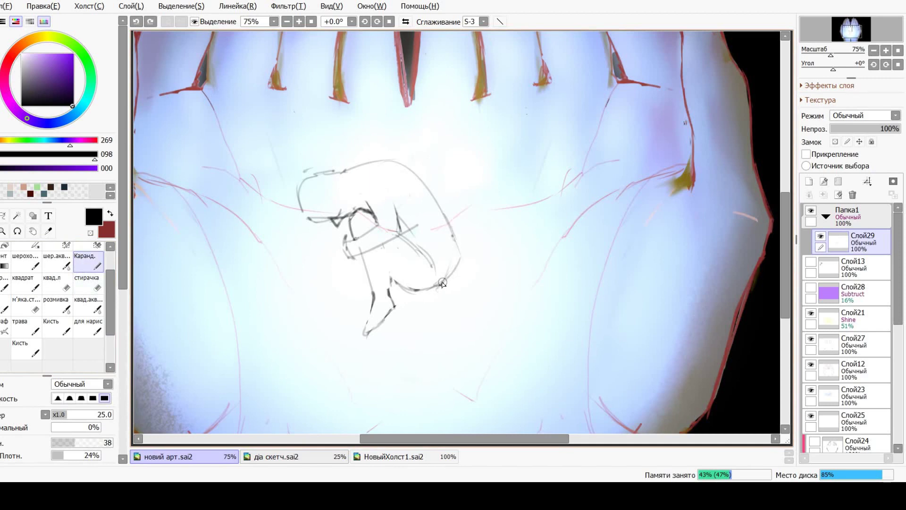
left_click(405, 22)
left_click_drag(520, 291, 505, 332)
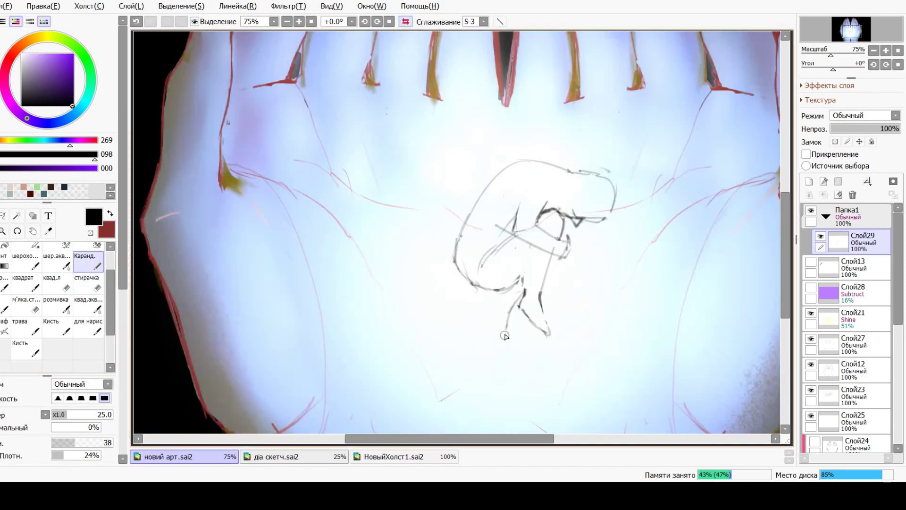
left_click_drag(522, 285, 507, 324)
- Erase the old thigh curve above the feet and redraw it from the hip towards the elbow
key("e")
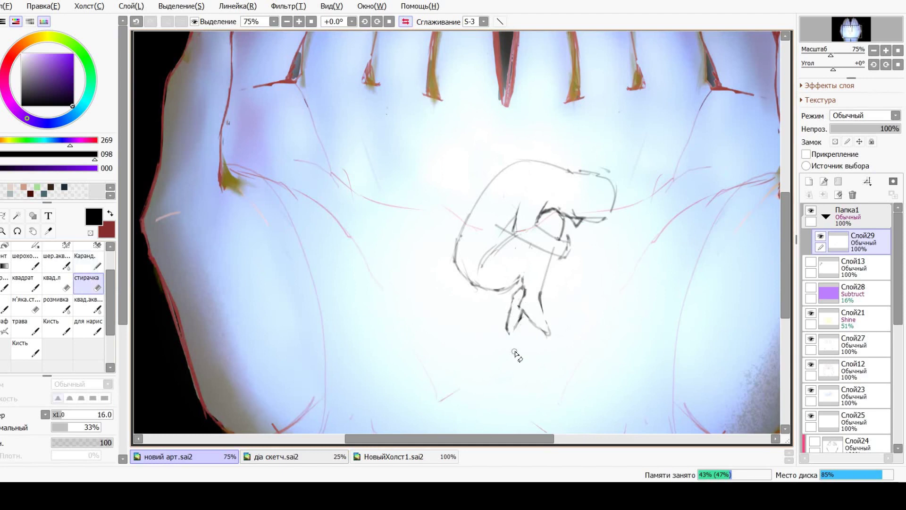
mouse_move(520, 281)
left_mouse_down()
mouse_move(525, 247)
mouse_move(500, 270)
mouse_move(527, 286)
left_mouse_up()
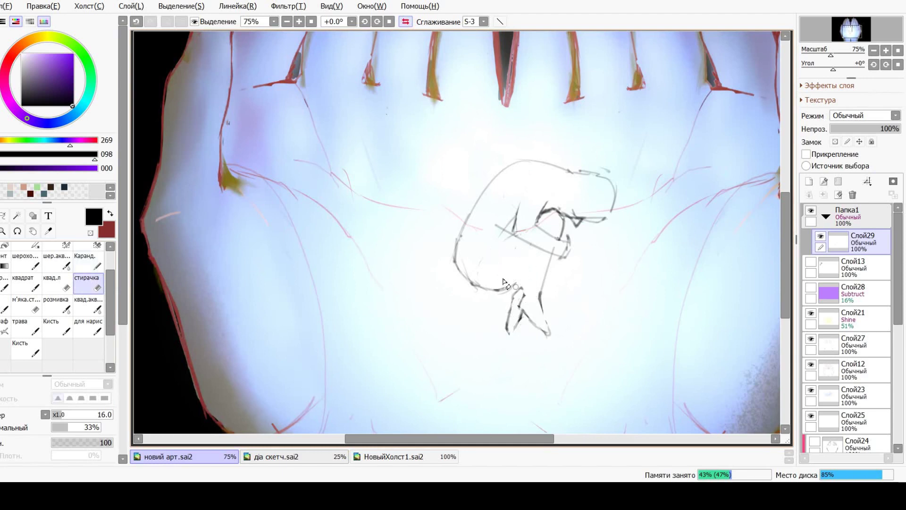
key("n")
mouse_move(476, 264)
left_mouse_down()
mouse_move(519, 239)
mouse_move(515, 221)
left_mouse_up()
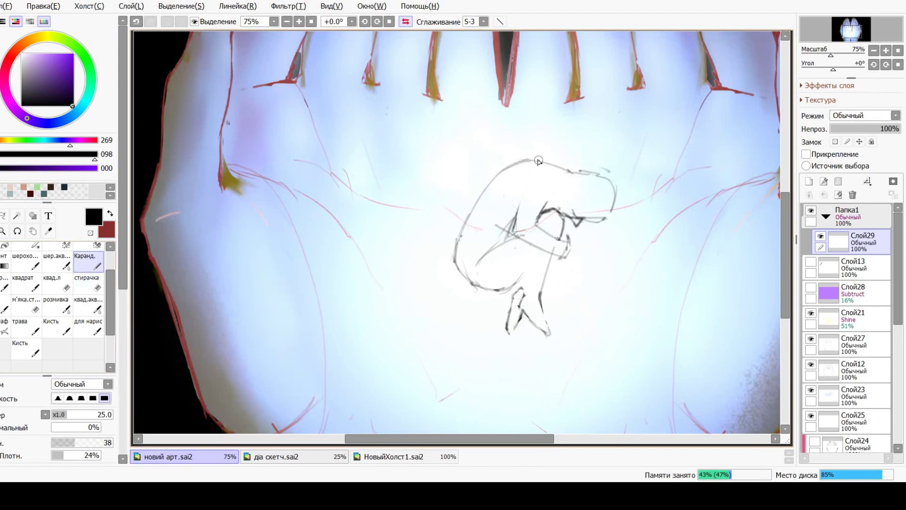
- Soften the figure's upper back outline and erase the overlapping arm lines across the torso
mouse_move(497, 175)
left_mouse_down()
mouse_move(542, 159)
mouse_move(465, 222)
left_mouse_up()
key("ctrl+z")
key("h")
key("h")
key("e")
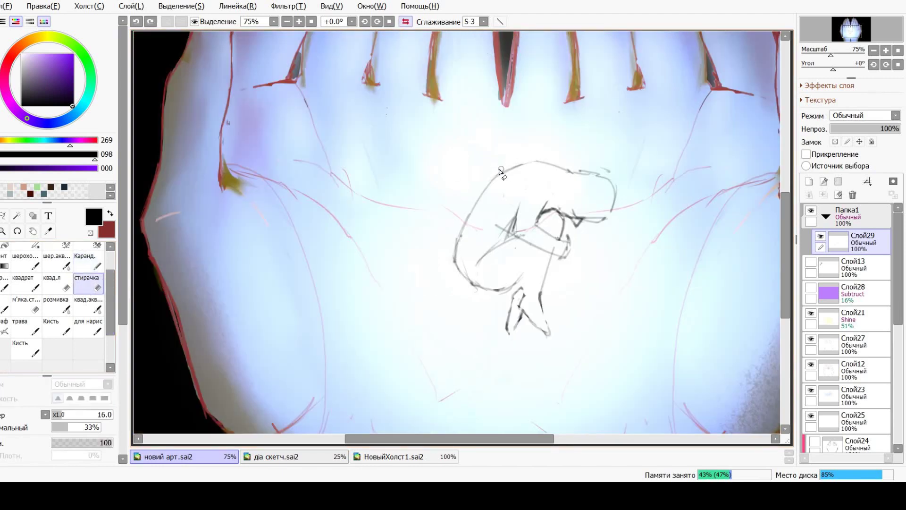
left_click_drag(493, 175, 538, 161)
left_click_drag(502, 230, 519, 215)
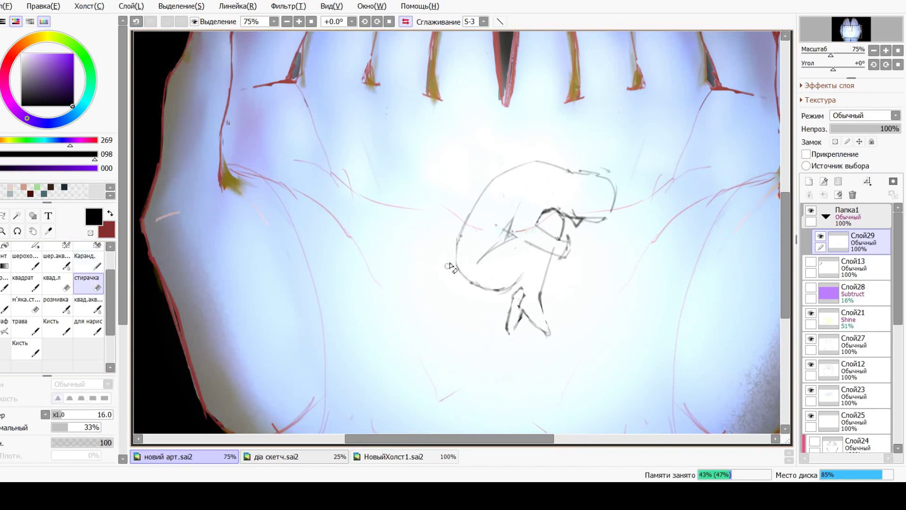
- Lasso and transform the figure's hip area to sit slightly inward, and adjust the head outline the same way
key("a")
mouse_move(489, 253)
left_mouse_down()
mouse_move(456, 283)
mouse_move(523, 283)
mouse_move(510, 255)
left_mouse_up()
key("ctrl+t")
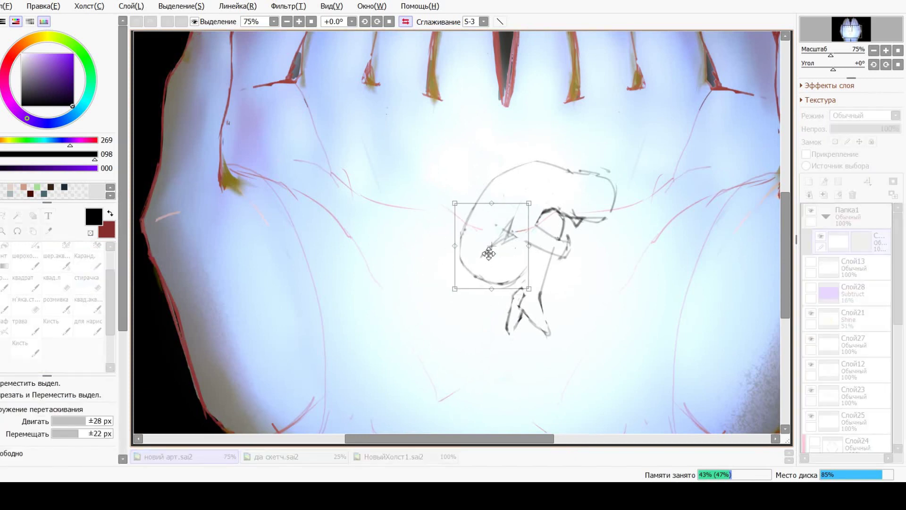
key("Return")
mouse_move(559, 158)
left_mouse_down()
mouse_move(531, 222)
mouse_move(613, 198)
mouse_move(580, 163)
left_mouse_up()
key("ctrl+t")
key("Return")
key("h")
key("e")
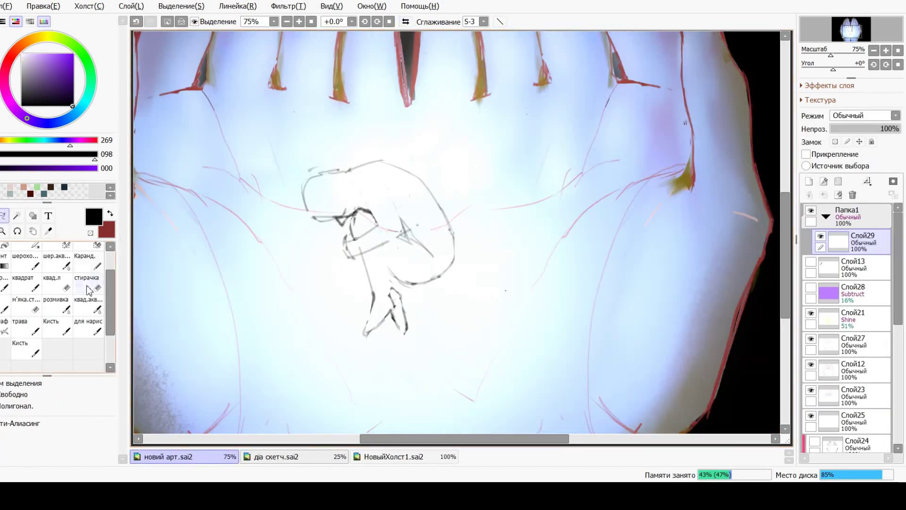
- Rotate the mirrored view to about -79° and redraw the figure's leg lines between the knee and foot
key("n")
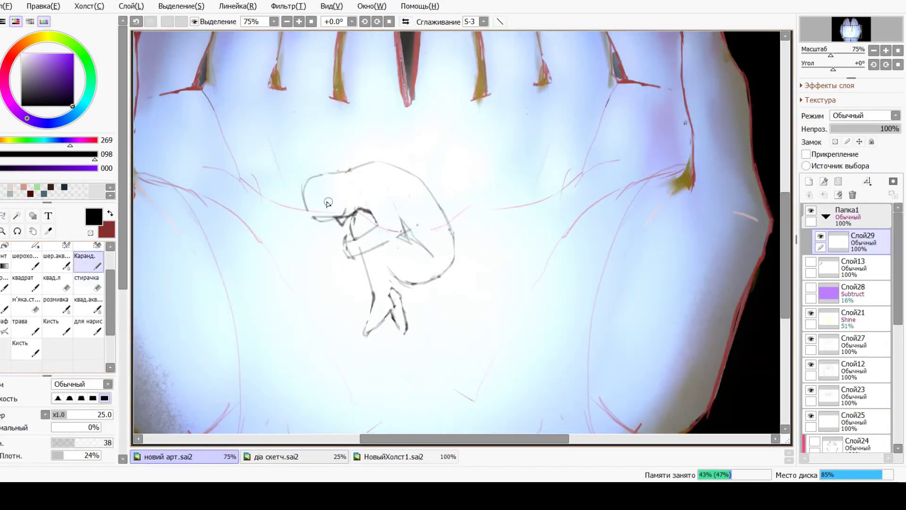
key("h")
left_click_drag(344, 198, 767, 225)
scroll(758, 211, "up", 5)
mouse_move(538, 255)
left_mouse_down()
mouse_move(523, 283)
mouse_move(555, 264)
left_mouse_up()
mouse_move(505, 247)
left_mouse_down()
mouse_move(576, 280)
mouse_move(574, 266)
mouse_move(569, 279)
left_mouse_up()
- Redraw the crown of the figure's head as a rounder curve and erase excess lines around the face
key("e")
mouse_move(472, 189)
left_mouse_down()
mouse_move(489, 170)
mouse_move(475, 144)
left_mouse_up()
key("n")
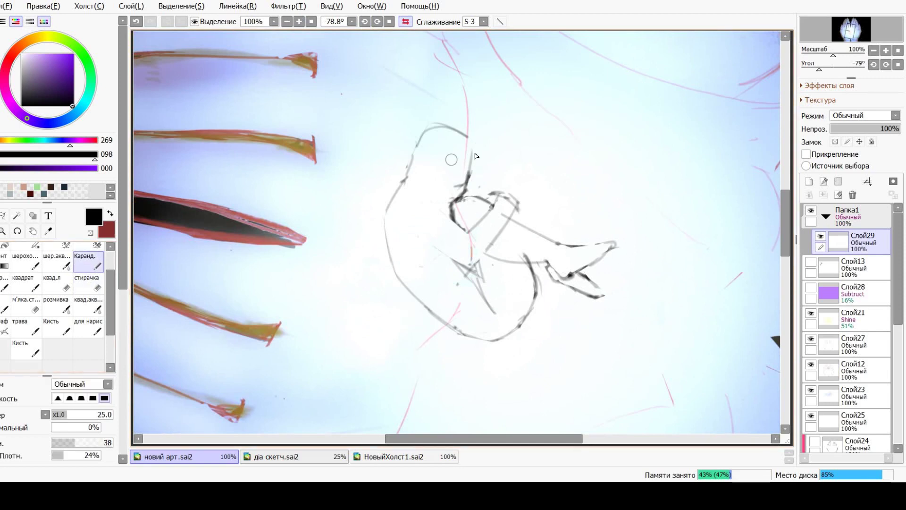
left_click_drag(420, 139, 457, 135)
key("e")
left_click_drag(473, 174, 461, 183)
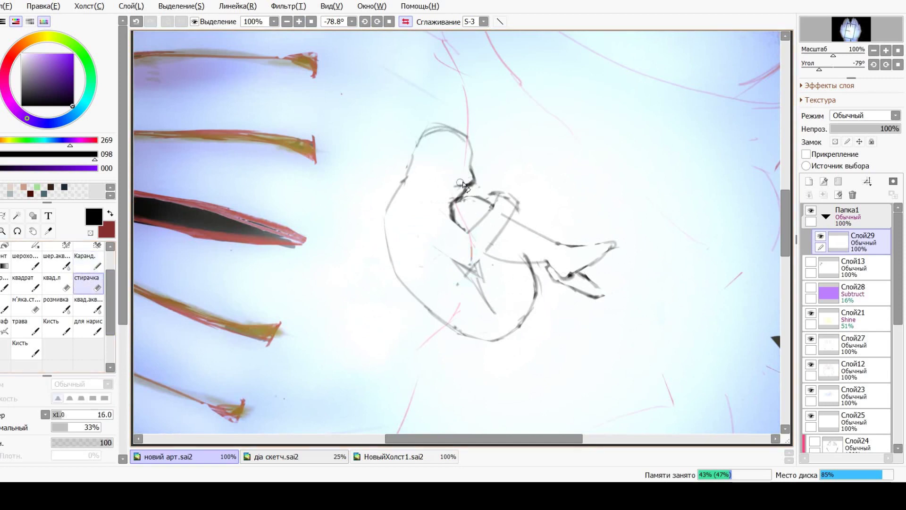
- Draw the nape between the figure's head and back, and erase the dark line joining the face to the knee
key("n")
mouse_move(402, 186)
left_mouse_down()
mouse_move(430, 136)
mouse_move(469, 142)
left_mouse_up()
key("e")
left_click_drag(471, 192, 459, 202)
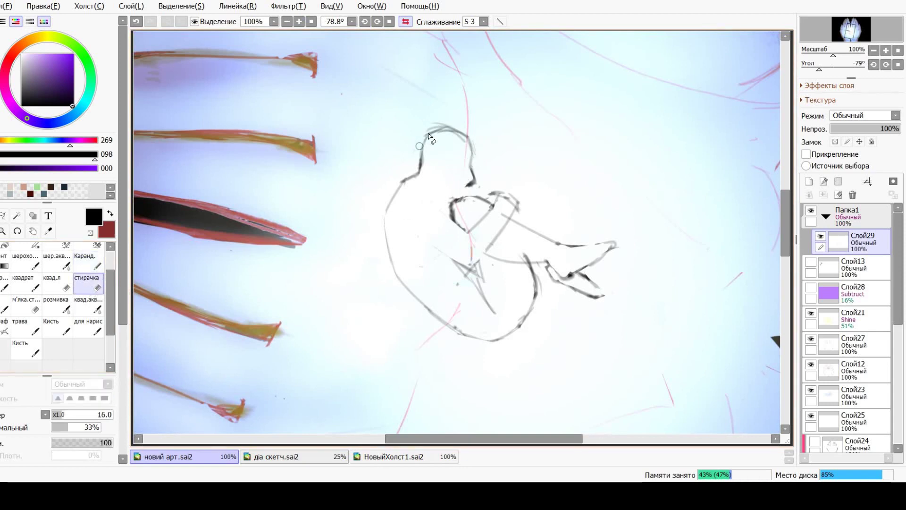
- Clean up the crown of the figure's head and sketch the ear, brow and eye in profile
left_click_drag(418, 144, 453, 125)
key("n")
mouse_move(473, 170)
left_mouse_down()
mouse_move(466, 189)
mouse_move(476, 170)
mouse_move(445, 169)
mouse_move(473, 150)
mouse_move(435, 176)
left_mouse_up()
key("e")
key("n")
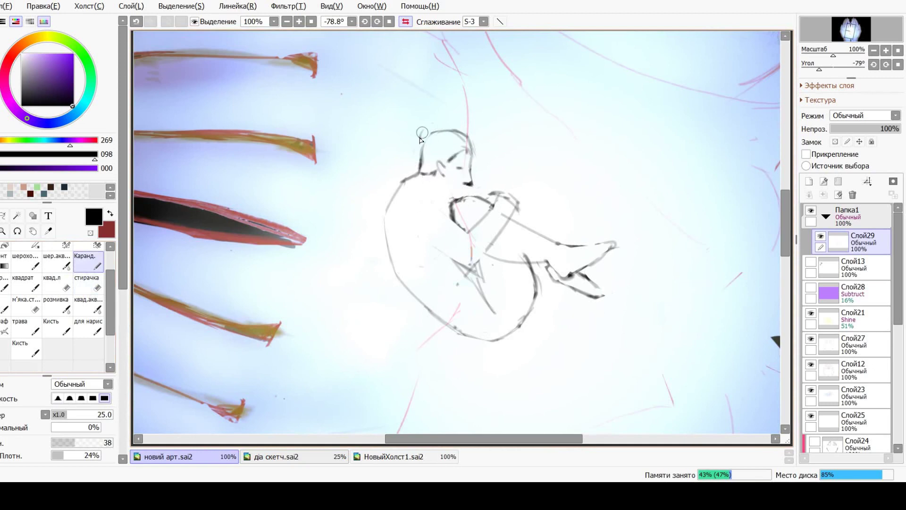
- Fill the figure's hair solid black with the size 25 pencil, shaping the fringe and the hairline around the ear
left_click_drag(421, 141, 418, 162)
left_click_drag(472, 130, 478, 158)
mouse_move(422, 138)
left_mouse_down()
mouse_move(456, 147)
mouse_move(431, 168)
mouse_move(442, 153)
mouse_move(434, 134)
mouse_move(426, 140)
mouse_move(437, 133)
mouse_move(433, 153)
mouse_move(431, 136)
mouse_move(467, 146)
left_mouse_up()
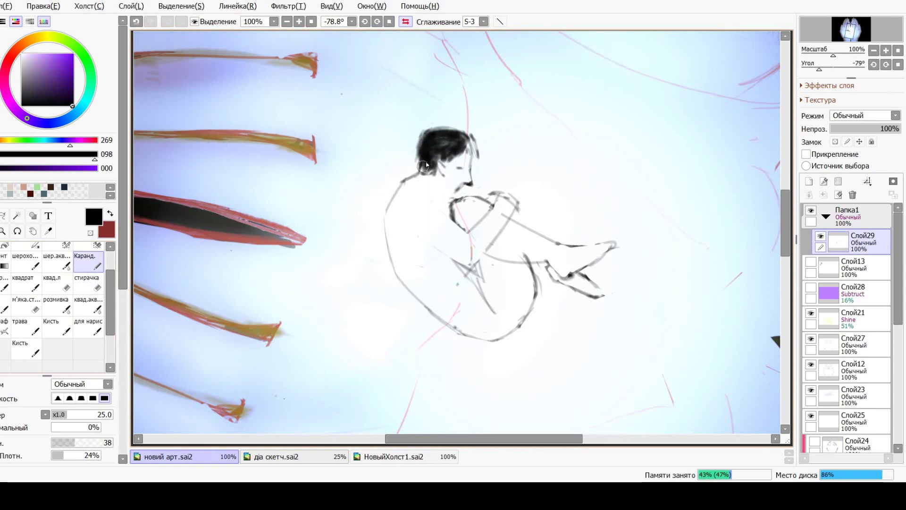
mouse_move(423, 166)
left_mouse_down()
mouse_move(468, 137)
mouse_move(478, 146)
mouse_move(457, 153)
mouse_move(432, 134)
mouse_move(442, 131)
mouse_move(463, 136)
mouse_move(384, 176)
mouse_move(440, 171)
mouse_move(406, 149)
mouse_move(476, 128)
mouse_move(483, 161)
left_mouse_up()
key("e")
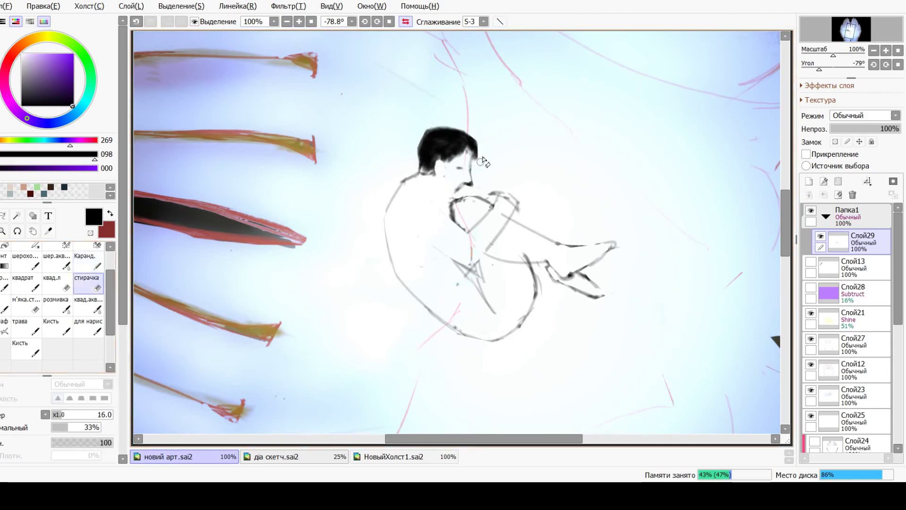
- Flip the view horizontally, draw the neck and shoulder lines, and erase the rough hand outline in front of the knee
key("h")
key("n")
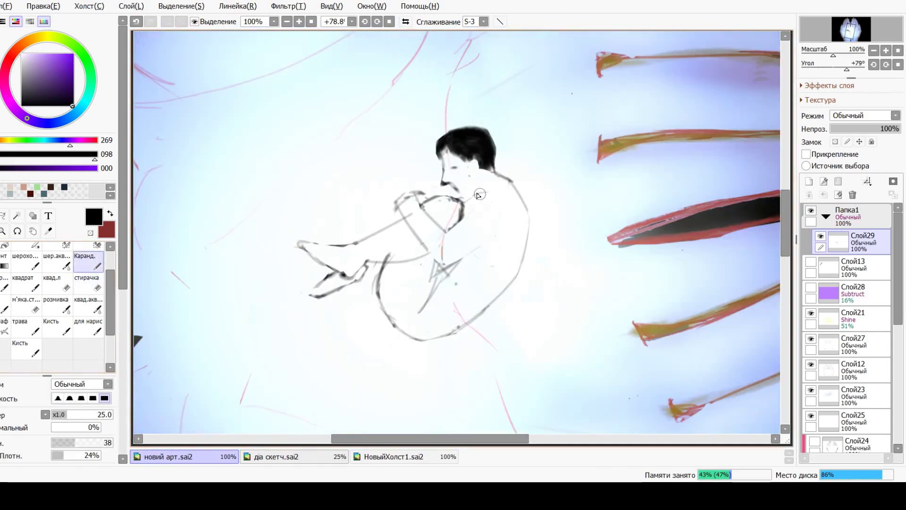
mouse_move(478, 194)
left_mouse_down()
mouse_move(498, 191)
mouse_move(496, 172)
mouse_move(528, 219)
mouse_move(487, 171)
mouse_move(470, 195)
mouse_move(483, 202)
mouse_move(496, 170)
mouse_move(523, 186)
left_mouse_up()
key("e")
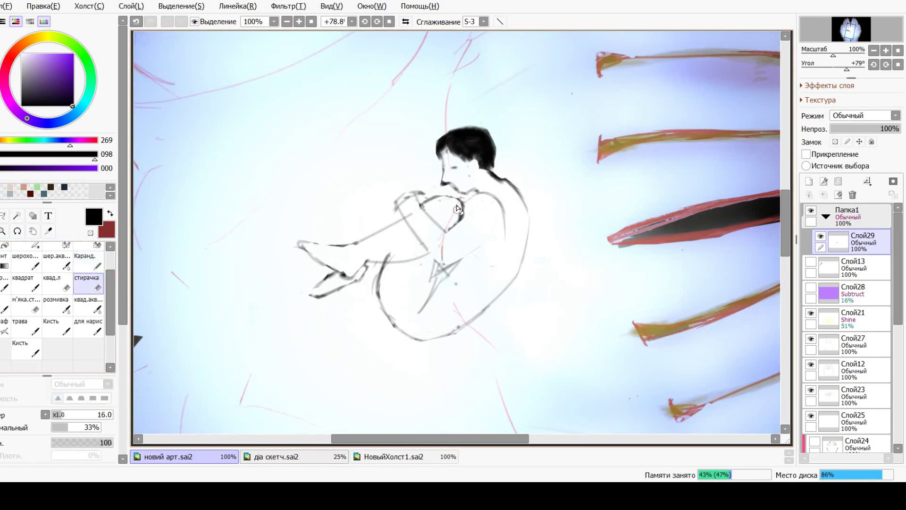
left_click_drag(410, 189, 400, 207)
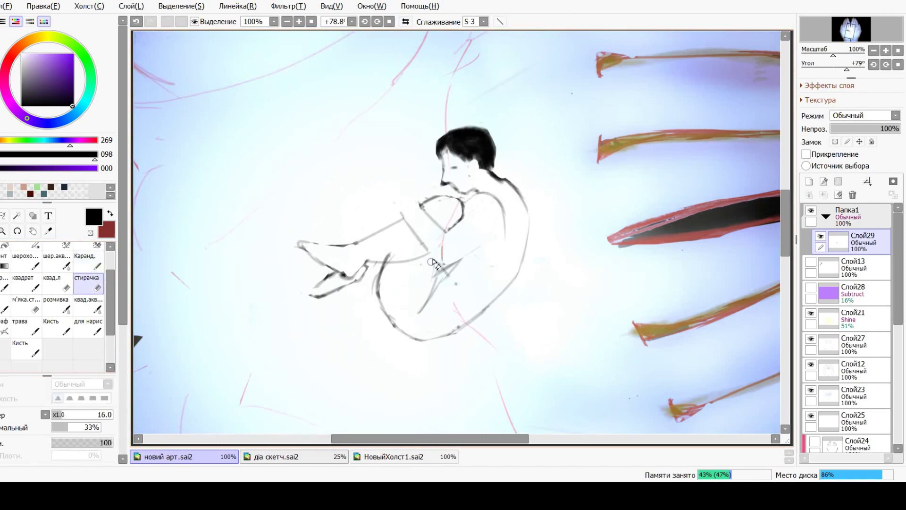
- Redraw the underside of the figure's lower leg and refine the upper arm and elbow lines
key("n")
left_click_drag(418, 245, 373, 262)
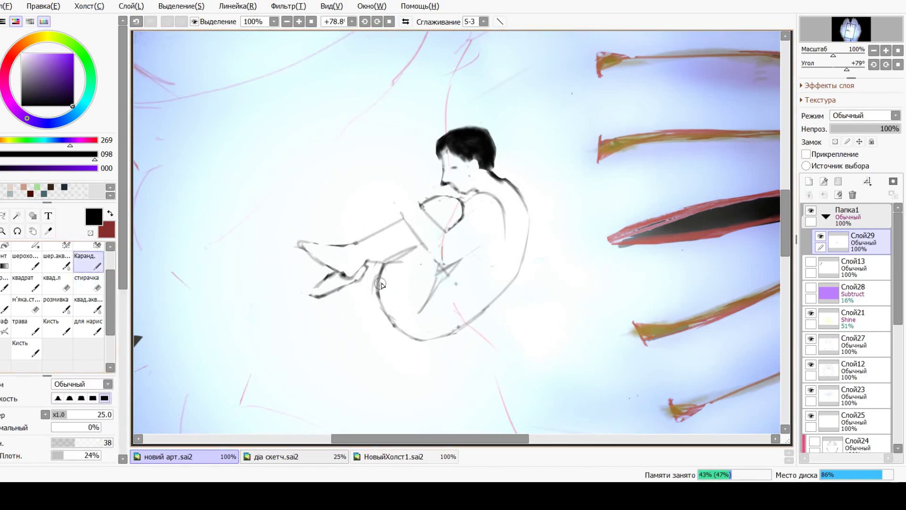
mouse_move(461, 225)
left_mouse_down()
mouse_move(493, 198)
mouse_move(524, 216)
left_mouse_up()
mouse_move(470, 251)
left_mouse_down()
mouse_move(436, 293)
mouse_move(432, 264)
mouse_move(456, 270)
left_mouse_up()
key("e")
key("n")
- Outline the hand over the shin, and fill the shadow under the chin and the far foot in black
left_click_drag(419, 195, 400, 214)
mouse_move(459, 195)
left_mouse_down()
mouse_move(470, 207)
mouse_move(481, 204)
mouse_move(464, 214)
left_mouse_up()
mouse_move(354, 265)
left_mouse_down()
mouse_move(377, 262)
mouse_move(304, 291)
mouse_move(330, 276)
mouse_move(315, 273)
left_mouse_up()
key("e")
key("n")
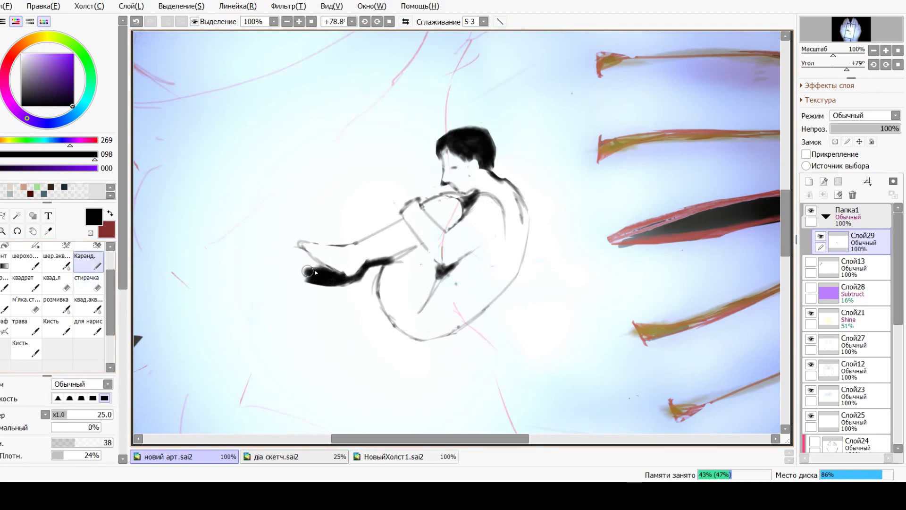
left_click_drag(389, 259, 339, 281)
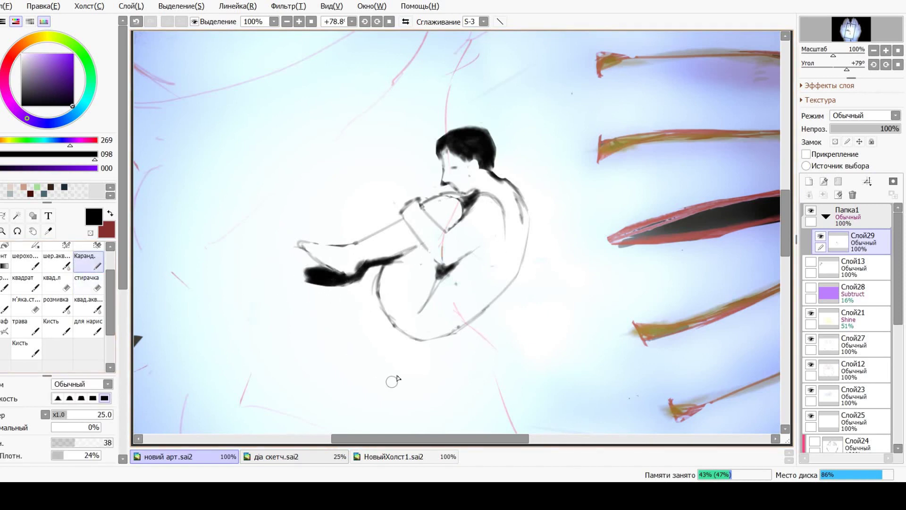
- Erase the stray lines along the thigh and below the elbow, and touch up the hand on the shin
key("e")
left_click_drag(437, 264, 432, 283)
left_click_drag(415, 249, 390, 264)
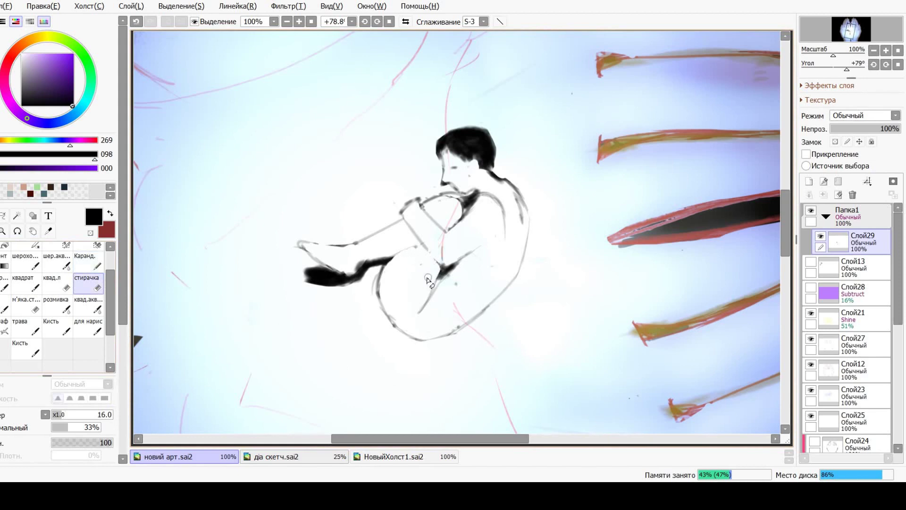
left_click_drag(444, 276, 463, 267)
left_click_drag(419, 311, 437, 284)
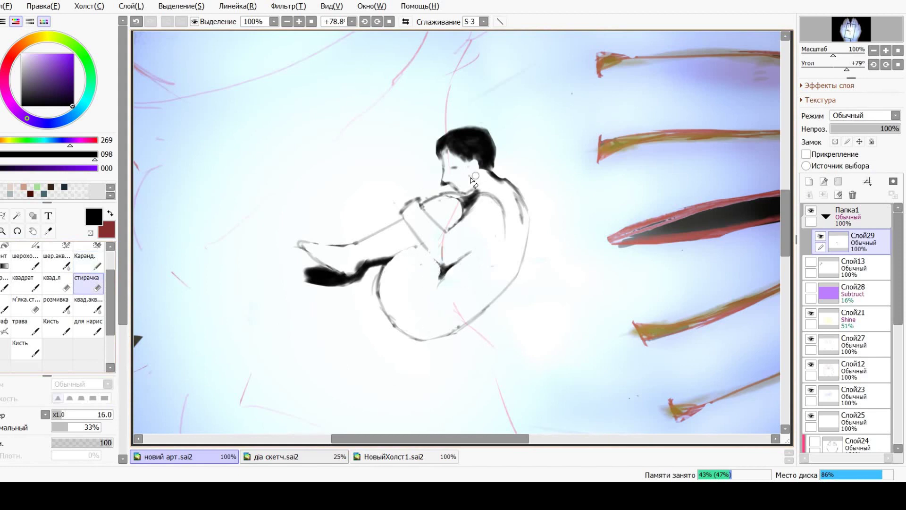
left_click(88, 268)
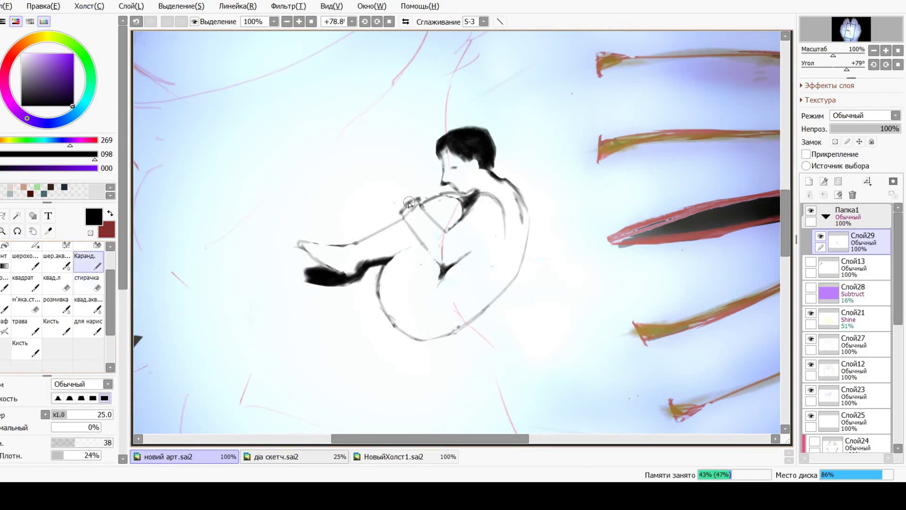
- Reset the view rotation and mirror it, and lasso and transform the figure's lower legs to adjust their position and angle
left_click(389, 22)
left_click(406, 21)
key("l")
mouse_move(365, 243)
left_mouse_down()
mouse_move(358, 272)
mouse_move(406, 315)
mouse_move(441, 297)
left_mouse_up()
mouse_move(394, 354)
left_mouse_down()
mouse_move(333, 245)
mouse_move(397, 415)
left_mouse_up()
key("ctrl+t")
left_click_drag(562, 277, 550, 277)
key("Return")
mouse_move(478, 302)
left_mouse_down()
mouse_move(457, 419)
mouse_move(495, 352)
mouse_move(506, 372)
left_mouse_up()
key("ctrl+t")
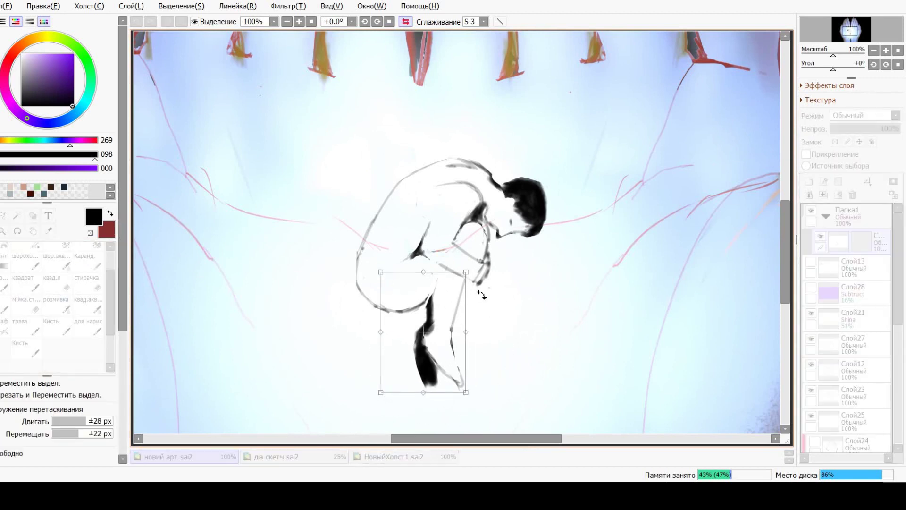
left_click_drag(481, 294, 492, 310)
key("Return")
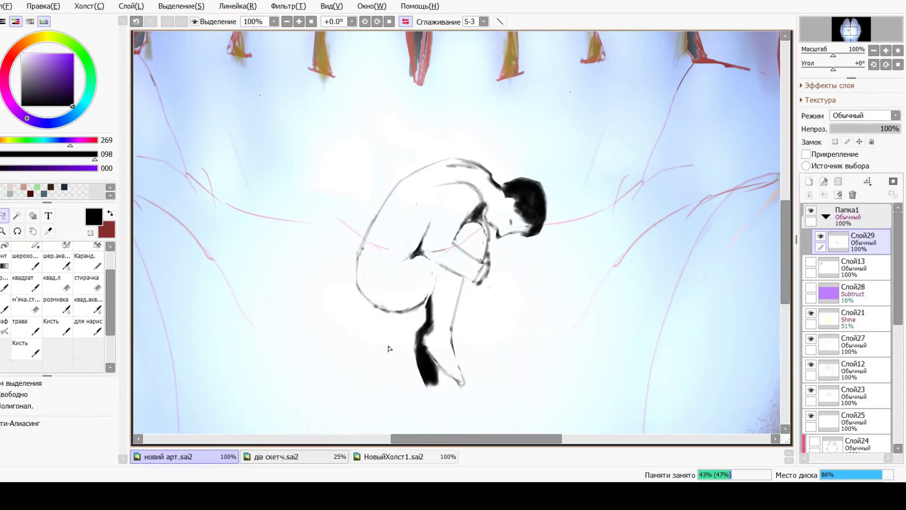
- Reduce the pencil to size 12 and redraw the shin below the hand as a thicker, tapering black line
left_click(286, 21)
left_click(298, 22)
left_click(299, 21)
key("[")
key("[")
key("[")
key("[")
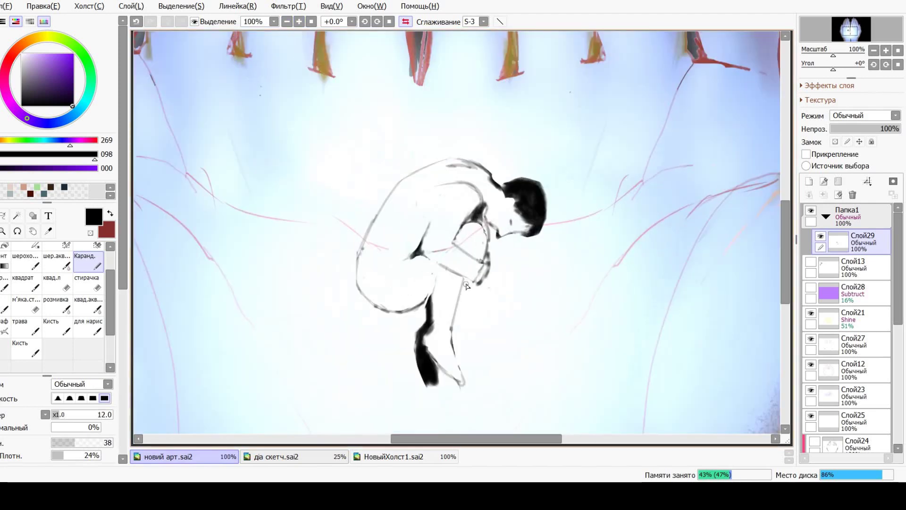
mouse_move(473, 280)
left_mouse_down()
mouse_move(453, 335)
mouse_move(464, 318)
left_mouse_up()
key("ctrl+z")
left_click_drag(475, 282, 456, 316)
key("e")
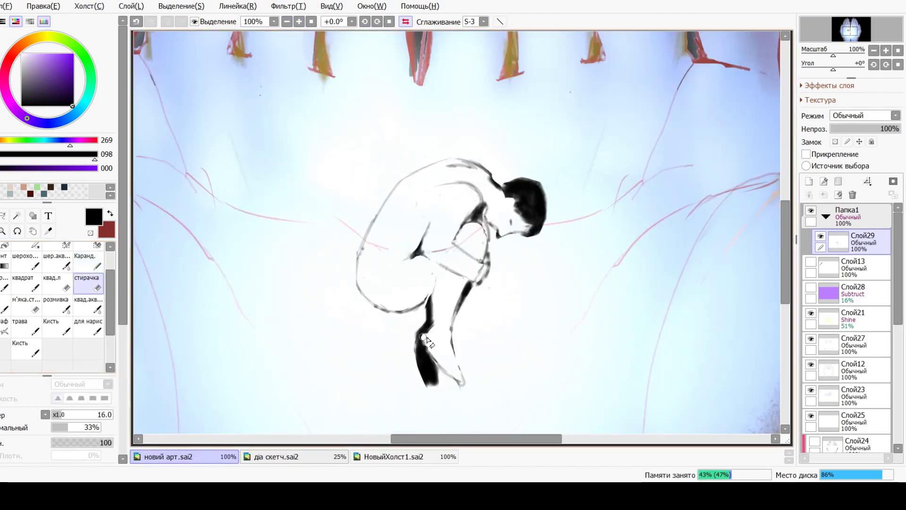
- Reshape the buttock and underside of the thigh into a flatter contour that meets the dark calf
key("n")
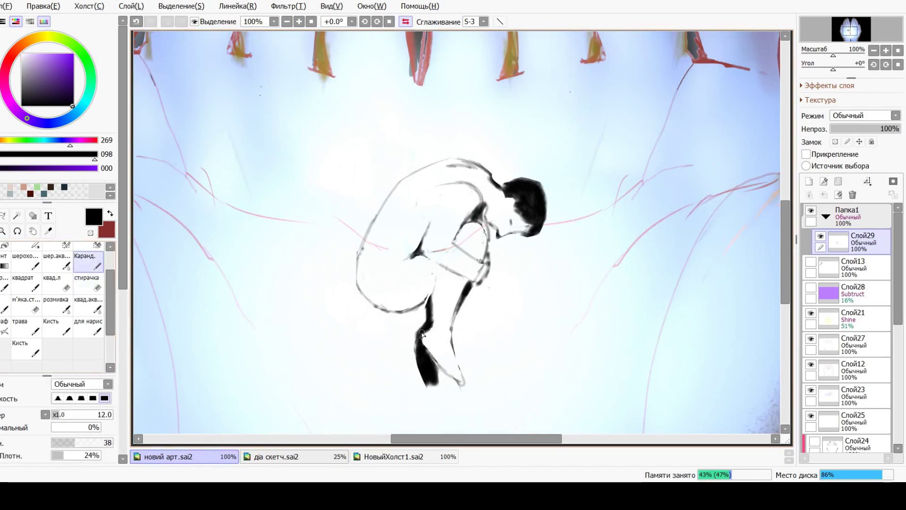
key("e")
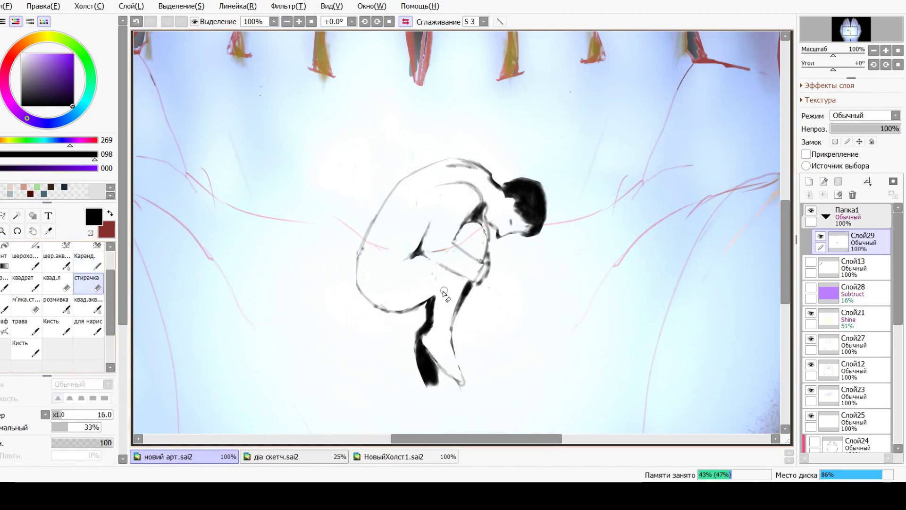
key("n")
left_click_drag(367, 279, 373, 316)
key("e")
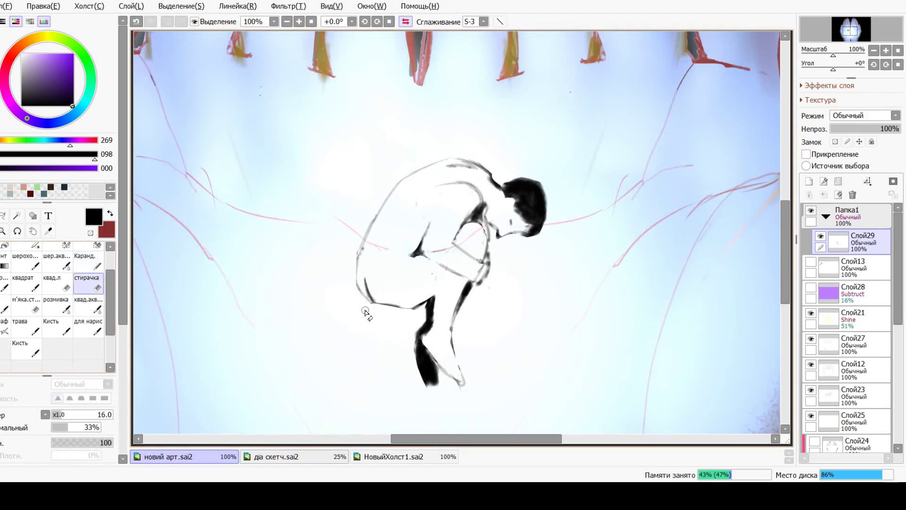
key("n")
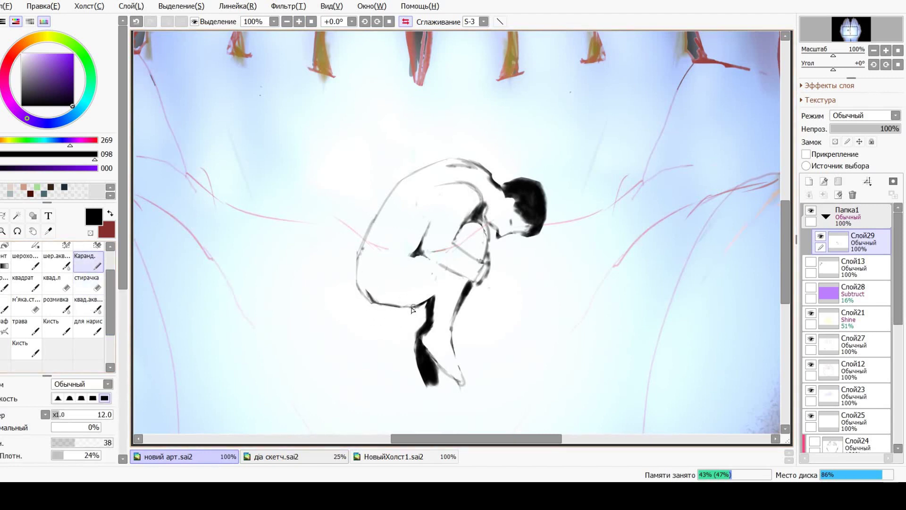
left_click_drag(455, 165, 383, 226)
key("ctrl+z")
- Lasso and transform the head slightly up and inward, and rotate the selected knee outline slightly clockwise
key("a")
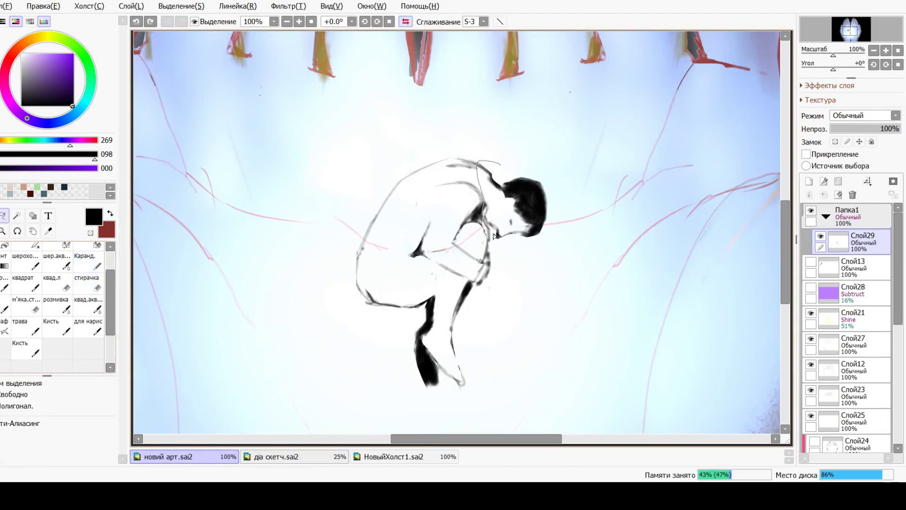
left_click_drag(493, 236, 491, 238)
key("ctrl+t")
mouse_move(564, 243)
left_mouse_down()
mouse_move(603, 206)
mouse_move(530, 237)
mouse_move(471, 219)
left_mouse_up()
key("Return")
left_click_drag(503, 251, 503, 250)
key("ctrl+t")
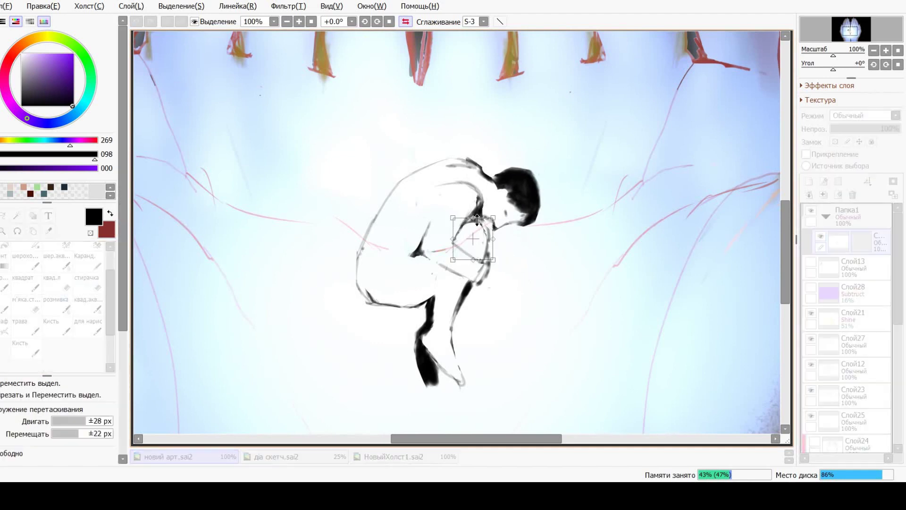
left_click_drag(481, 211, 482, 220)
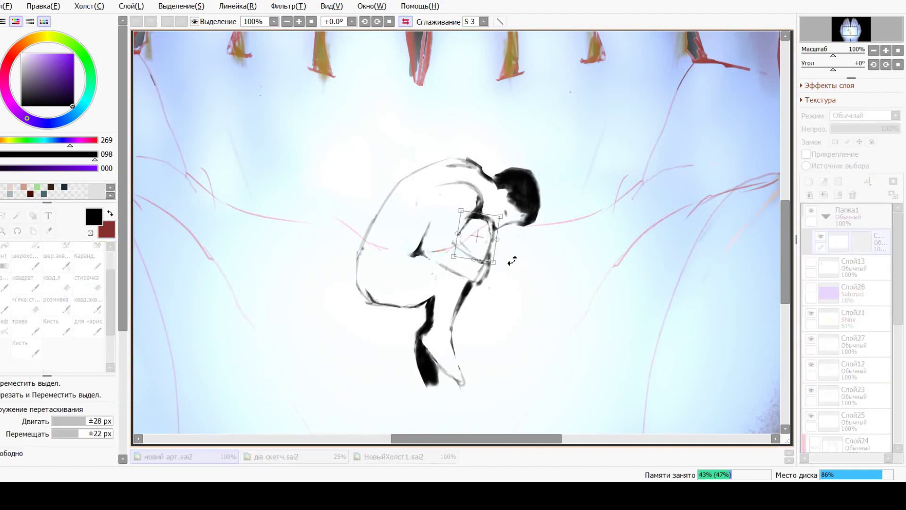
key("Return")
- Erase the excess knee lines, flip the view, and redraw the shin, ankle and foot contours
key("e")
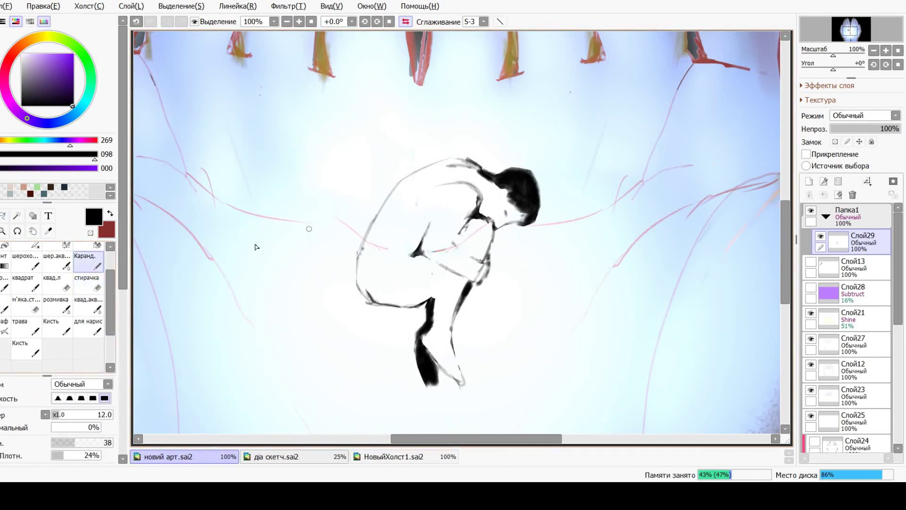
key("h")
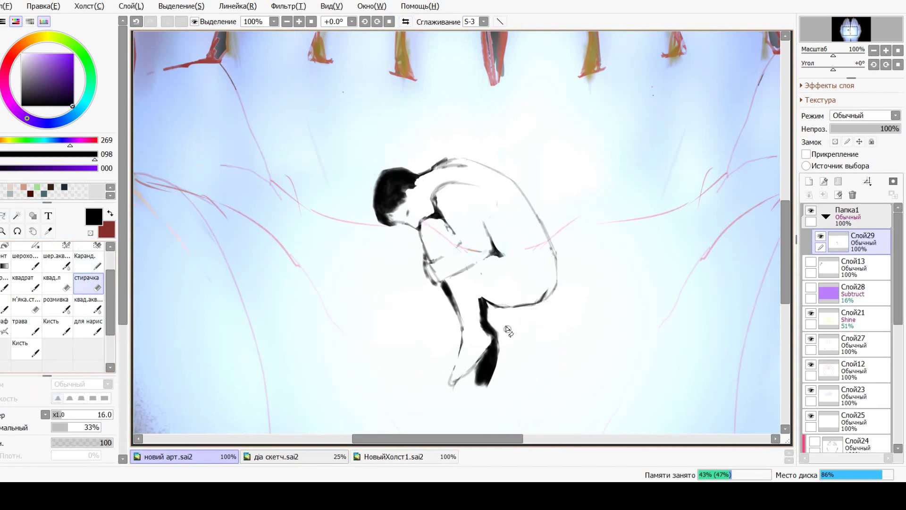
key("n")
mouse_move(462, 323)
left_mouse_down()
mouse_move(451, 384)
mouse_move(460, 378)
mouse_move(442, 391)
left_mouse_up()
key("e")
key("ctrl+z")
key("n")
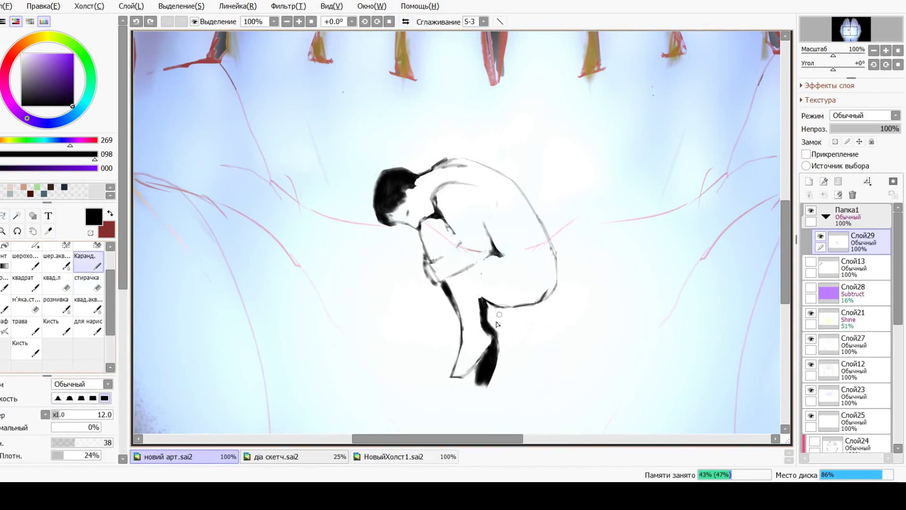
left_click_drag(489, 330, 485, 353)
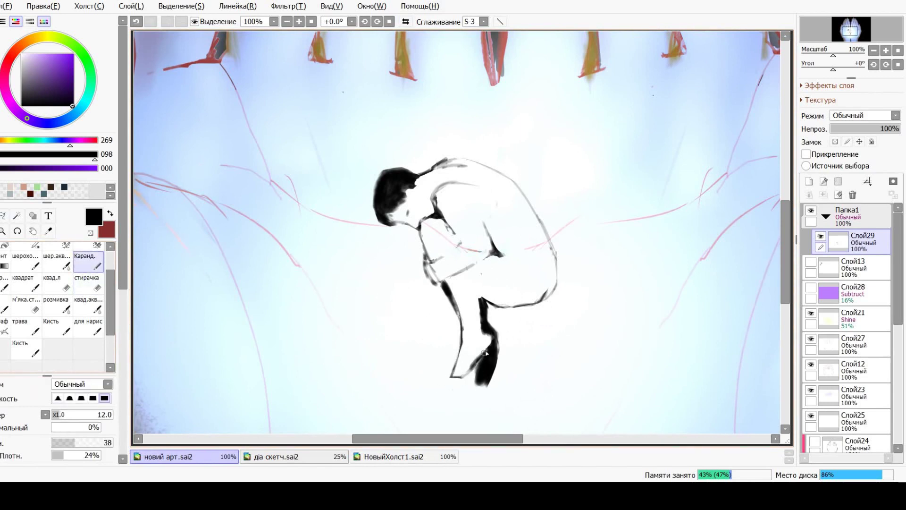
left_click(89, 289)
- Return to Слой29 and rework the buttock curve, thinning the line under the thigh
left_click(850, 319)
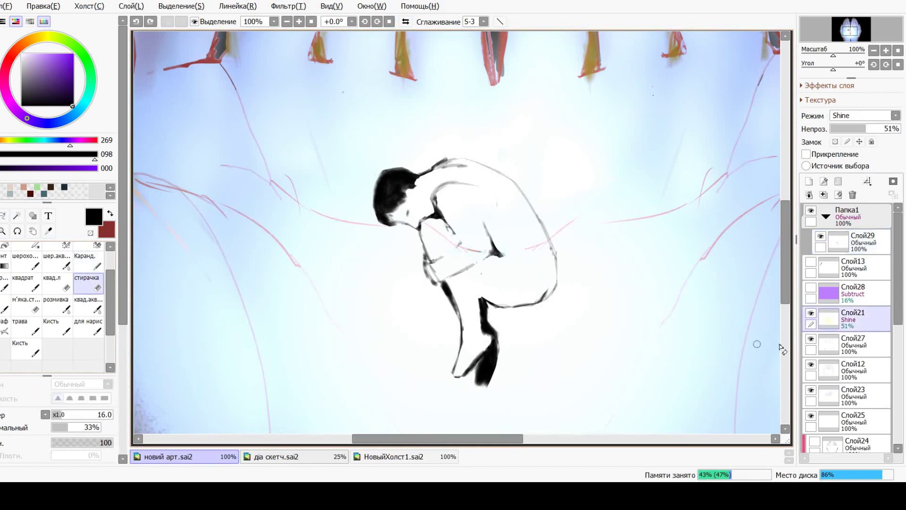
left_click(863, 243)
left_click_drag(498, 311, 540, 302)
key("n")
mouse_move(525, 306)
left_mouse_down()
mouse_move(558, 280)
mouse_move(561, 257)
left_mouse_up()
key("ctrl+z")
key("e")
left_click_drag(486, 302, 566, 278)
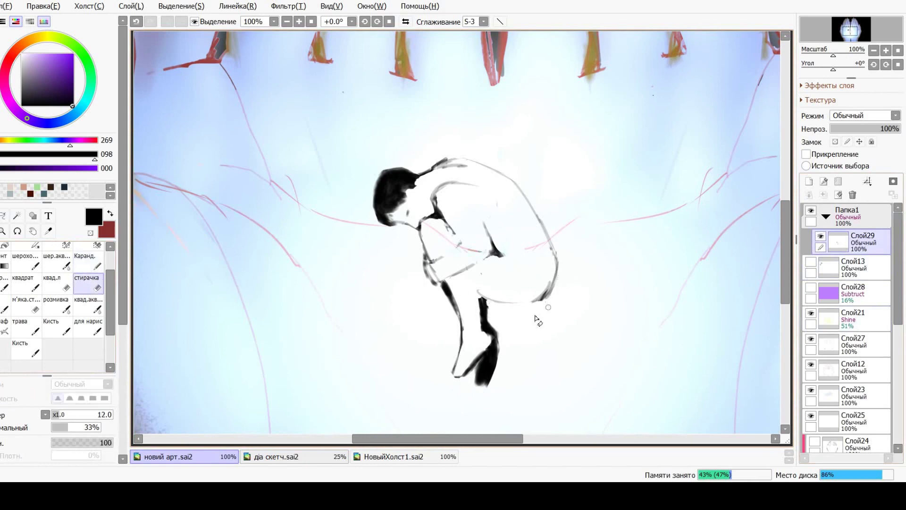
- Trim the black far foot to a narrower shape and erase the doubled line along the upper back
key("n")
key("e")
left_click_drag(501, 351, 493, 376)
left_click_drag(432, 182, 469, 165)
- Try new forearm lines across the thigh, and erase the old forearm and hand outlines
key("n")
mouse_move(433, 262)
left_mouse_down()
mouse_move(491, 241)
mouse_move(437, 263)
left_mouse_up()
key("e")
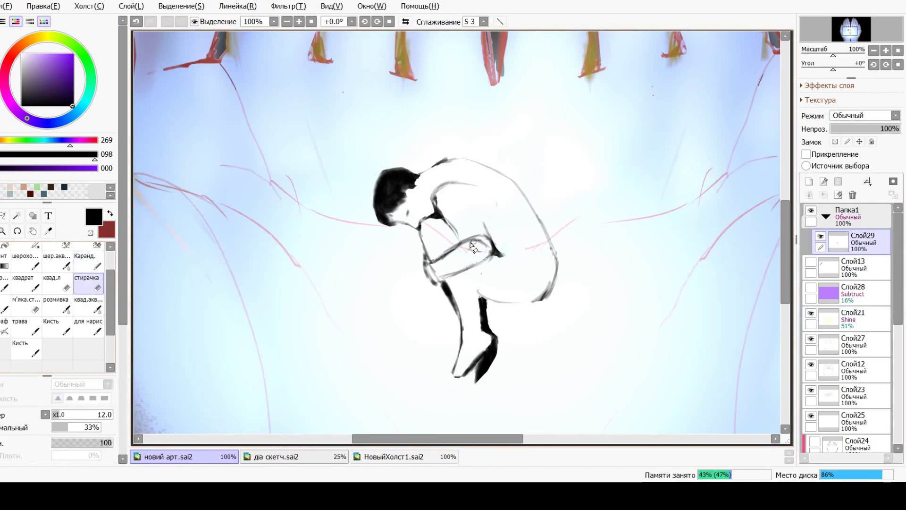
key("ctrl+z")
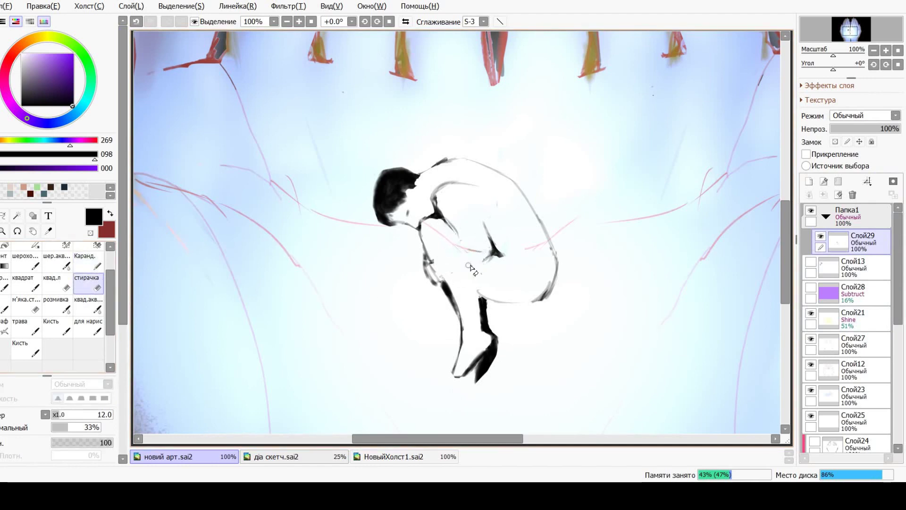
key("n")
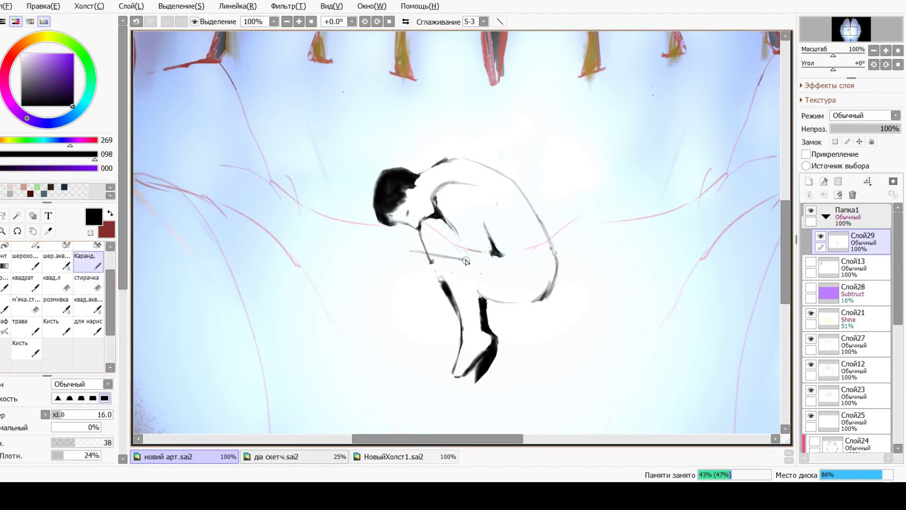
key("ctrl+z")
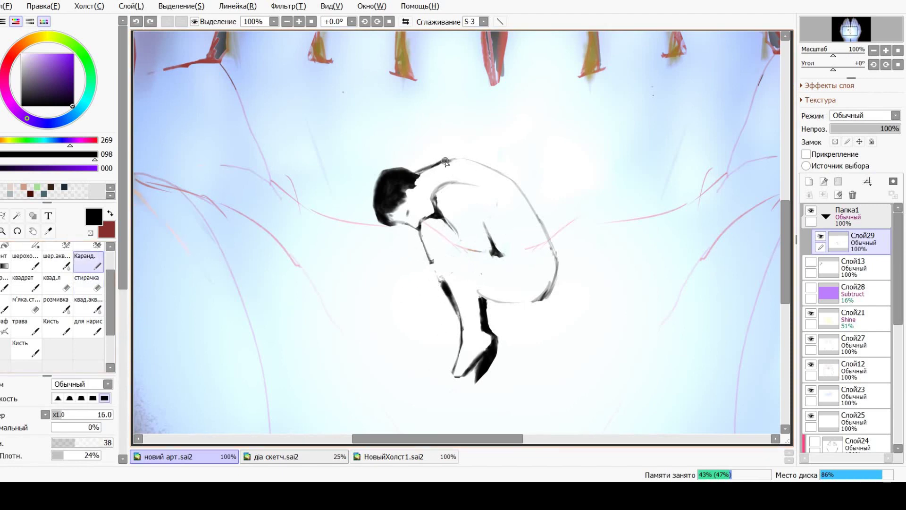
- Lasso the head and legs, compress the selection vertically from below, and zoom out to 25% to check the whole picture
key("a")
mouse_move(446, 162)
left_mouse_down()
mouse_move(403, 396)
mouse_move(507, 236)
mouse_move(446, 160)
left_mouse_up()
key("ctrl+t")
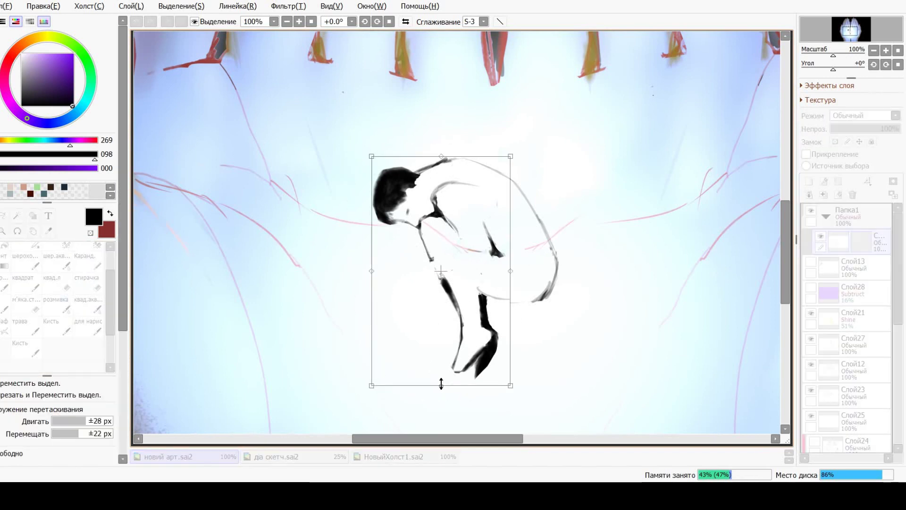
left_click_drag(441, 383, 444, 368)
key("Return")
left_click(287, 21)
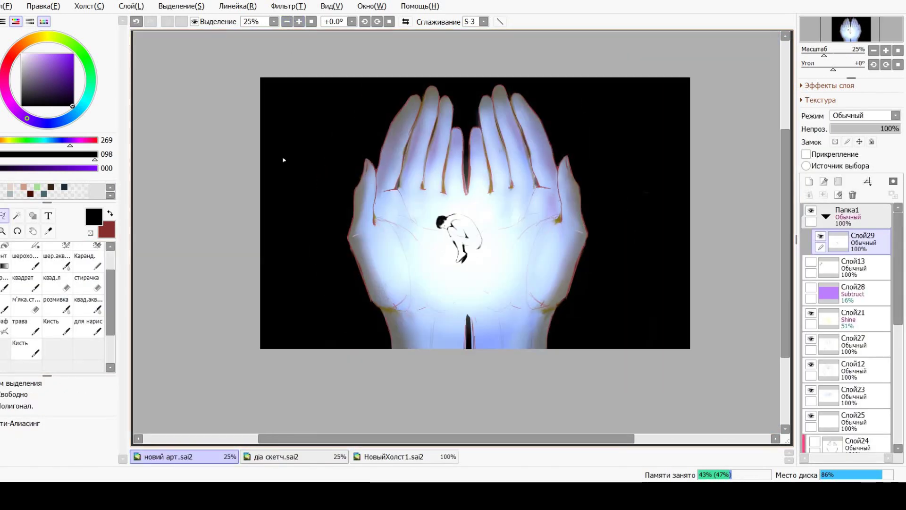
- Save the artwork and sketch a new forearm and rounded hand across the curled figure's knees
left_click(299, 22)
key("ctrl+s")
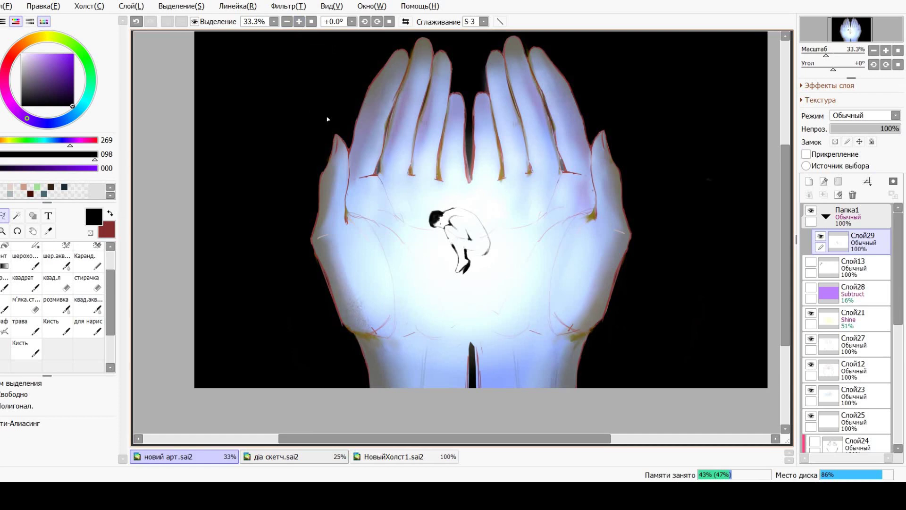
scroll(451, 217, "up", 4)
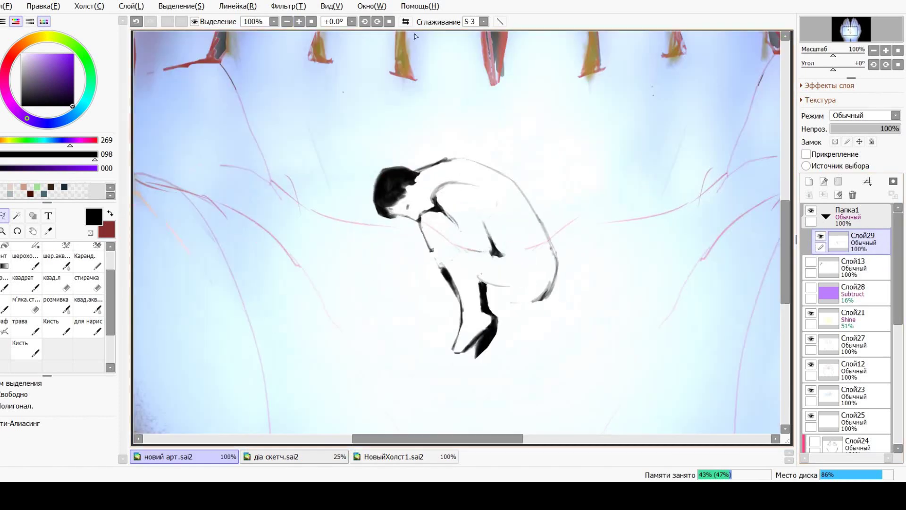
key("n")
left_click_drag(380, 235, 481, 242)
left_click_drag(448, 203, 468, 236)
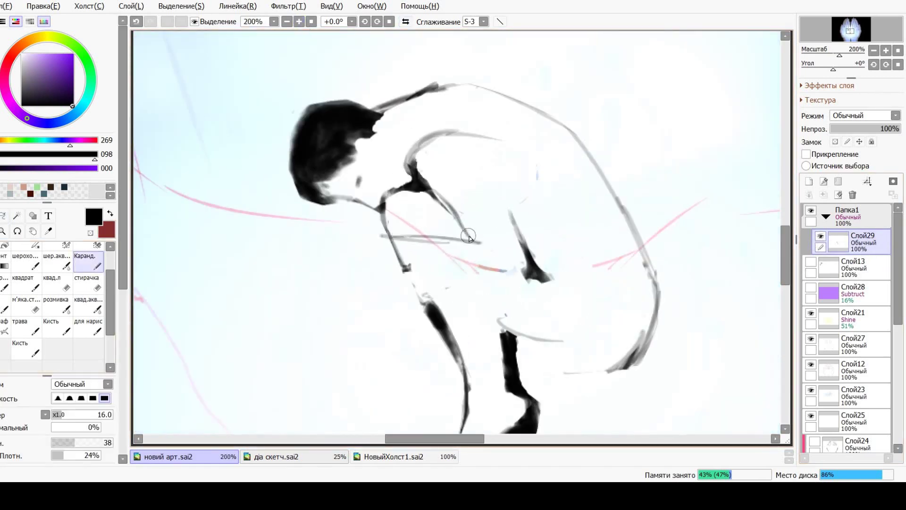
left_click_drag(381, 236, 399, 276)
left_click_drag(424, 238, 472, 246)
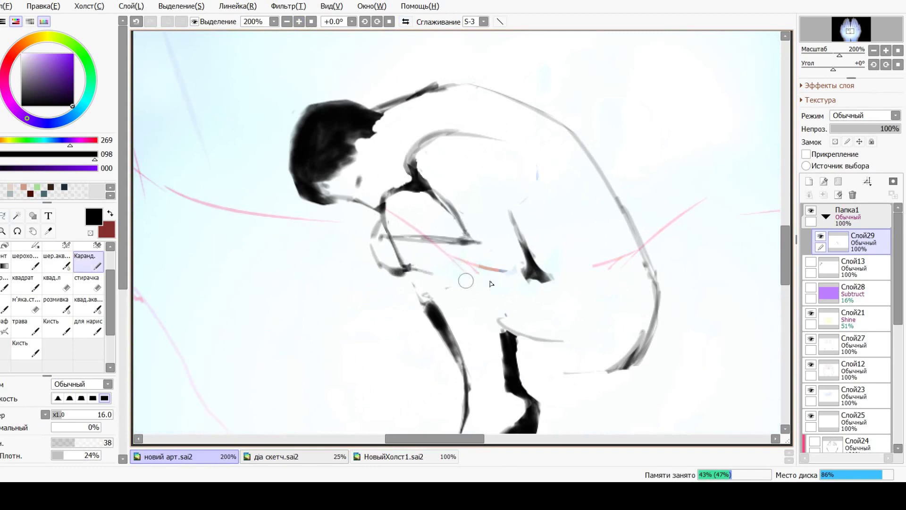
left_click_drag(401, 270, 474, 280)
left_click_drag(468, 230, 388, 236)
- Erase the doubled forearm and hand lines, and extend the black shin line up to the knee
key("e")
left_click_drag(482, 250, 361, 253)
mouse_move(470, 236)
left_mouse_down()
mouse_move(385, 246)
mouse_move(474, 280)
mouse_move(405, 265)
mouse_move(437, 323)
left_mouse_up()
key("n")
left_click_drag(405, 265, 442, 328)
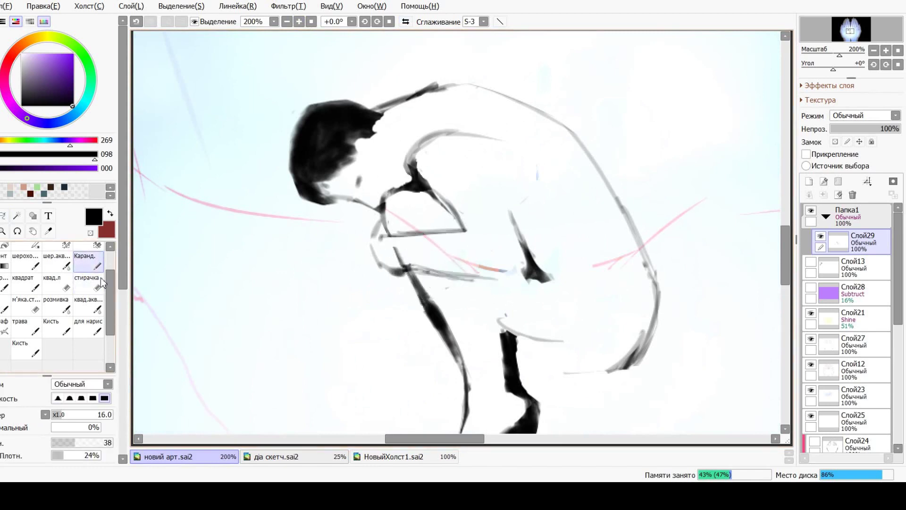
- Select the curved shoulder line and shift it slightly up toward the back with a free transform
key("e")
key("ctrl+z")
mouse_move(405, 165)
left_mouse_down()
mouse_move(401, 177)
mouse_move(434, 187)
mouse_move(494, 189)
left_mouse_up()
left_click(311, 21)
left_click(298, 21)
key("m")
key("ctrl+t")
key("Return")
- Darken the inner edge of the shoulder, shorten the curve above it, and rework the hair toward the nape
key("n")
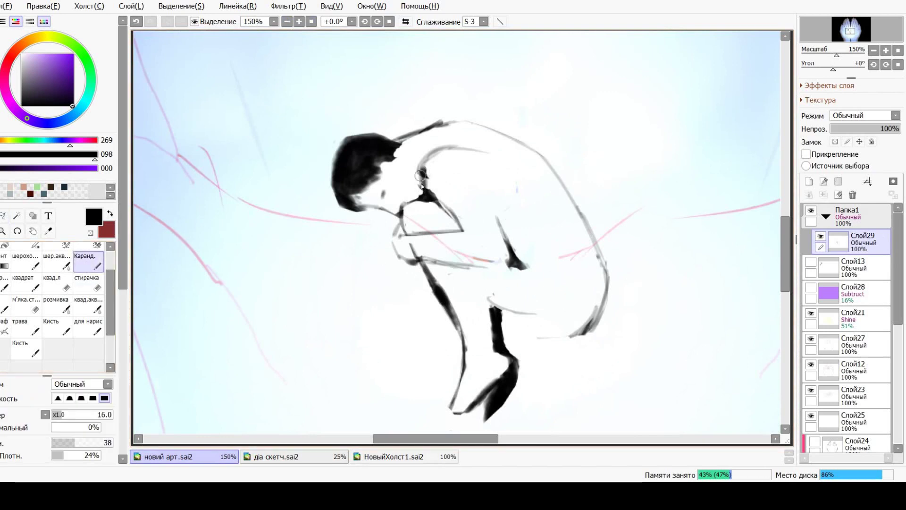
left_click(97, 285)
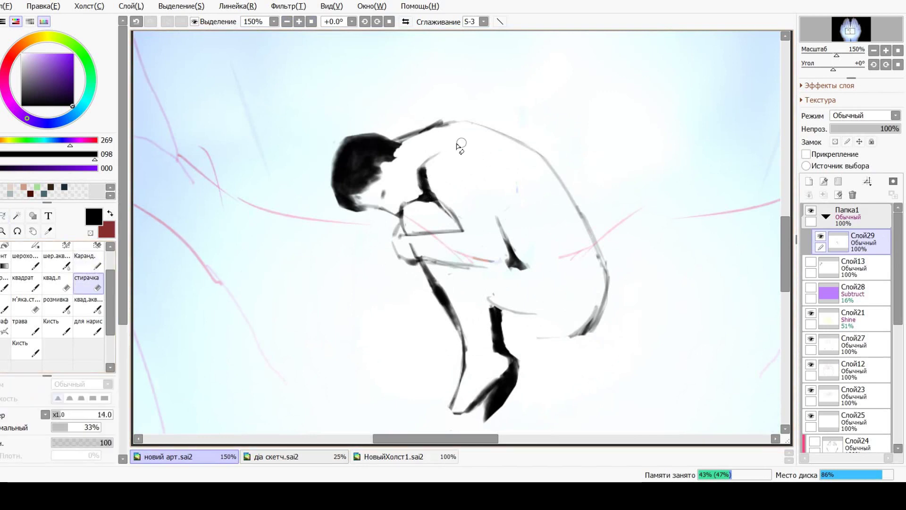
key("n")
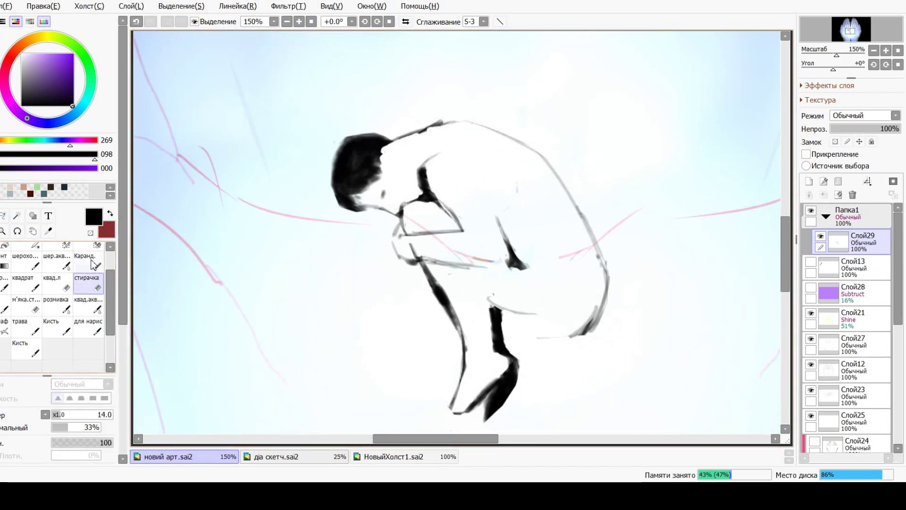
key("e")
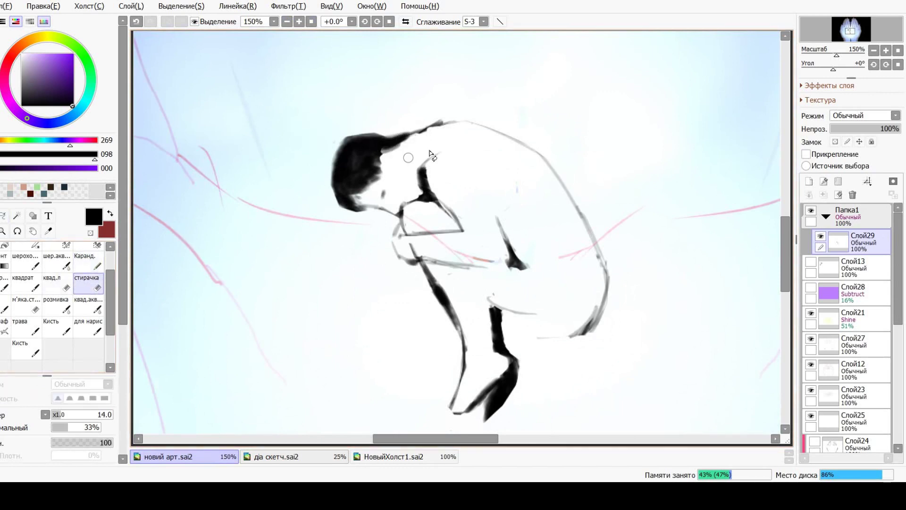
- Lasso the back and buttock outline and shift it inward to make the torso slimmer
key("l")
mouse_move(435, 137)
left_mouse_down()
mouse_move(639, 259)
mouse_move(520, 166)
mouse_move(415, 133)
left_mouse_up()
key("ctrl+t")
key("Return")
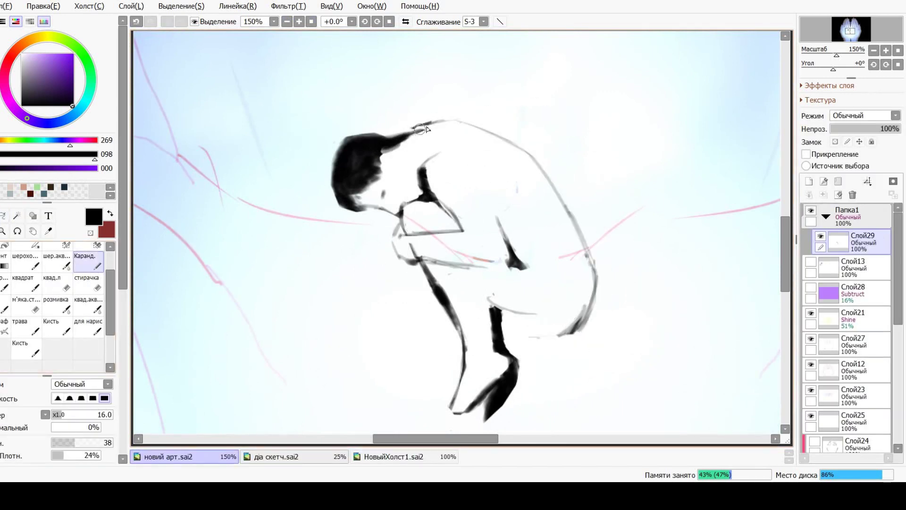
- Redraw the nape as one clean line and add a small hair strand behind the ear
key("n")
key("e")
left_click(99, 257)
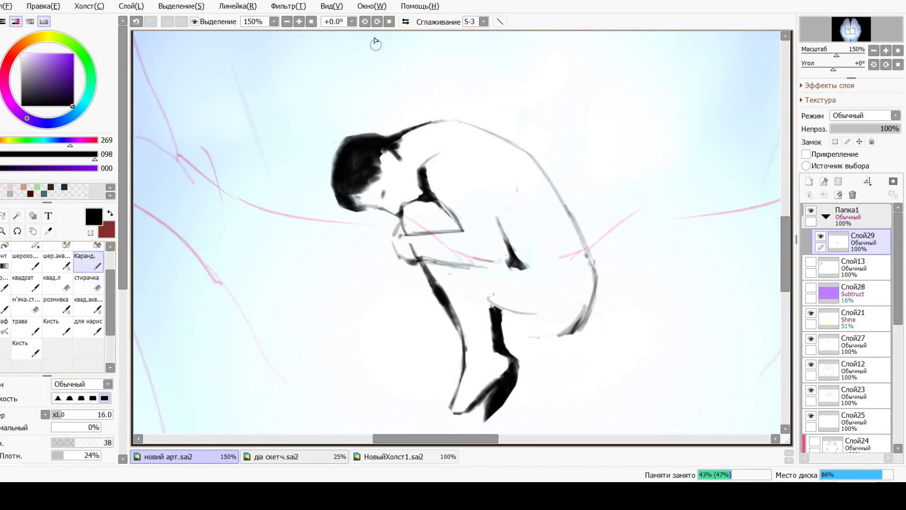
- Rotate the canvas, thin the doubled lower forearm line, and try a stroke under the thigh
left_click(377, 21)
key("e")
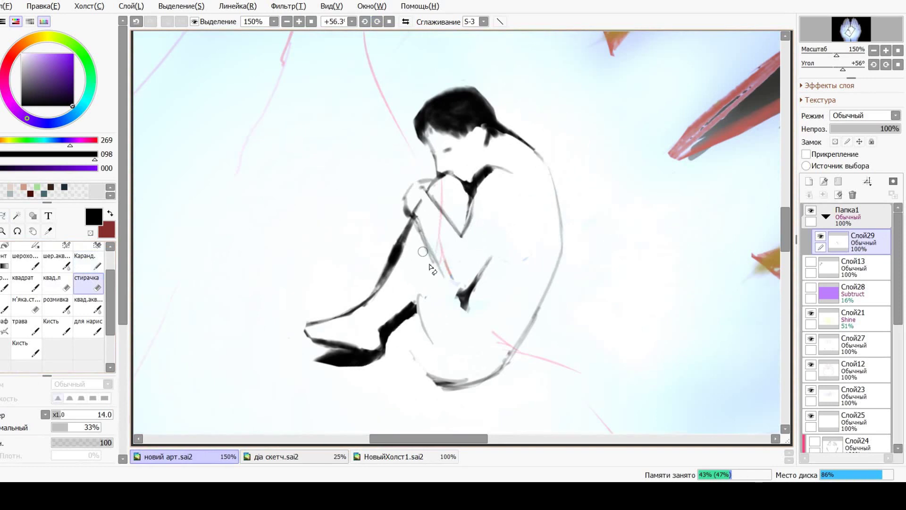
key("n")
left_click_drag(425, 321, 432, 380)
key("ctrl+z")
- Draw a smooth curve from the back of the knee to the buttock and erase the old thigh line
left_click(377, 21)
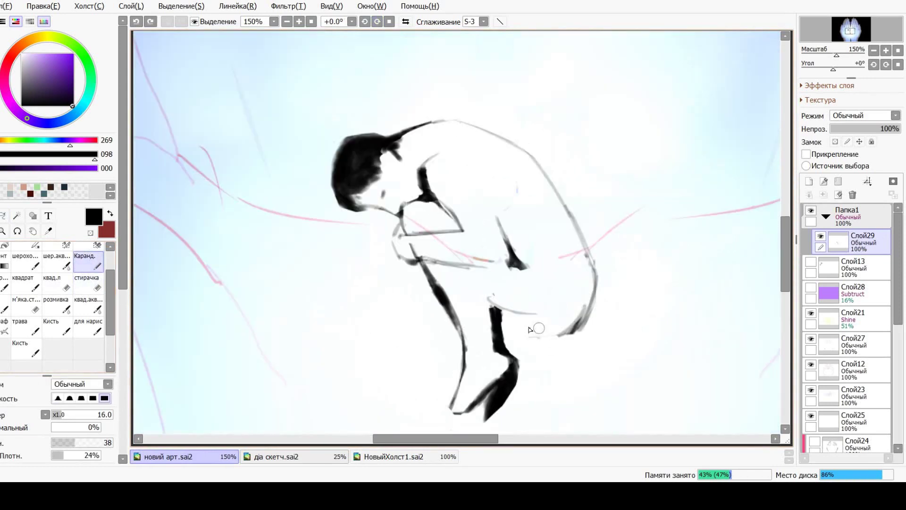
mouse_move(493, 306)
left_mouse_down()
mouse_move(576, 319)
mouse_move(511, 319)
mouse_move(586, 309)
mouse_move(515, 309)
mouse_move(487, 299)
mouse_move(472, 361)
mouse_move(497, 300)
mouse_move(590, 330)
mouse_move(567, 339)
left_mouse_up()
left_click(101, 283)
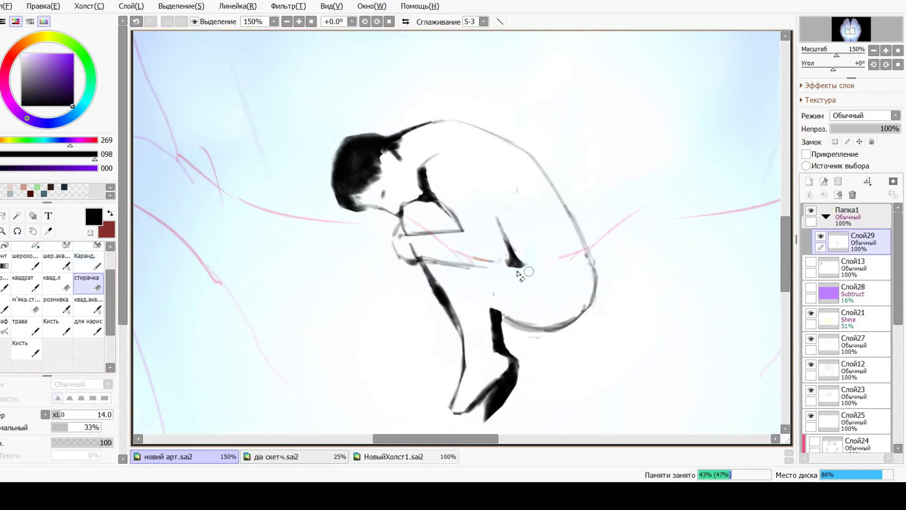
- With the canvas rotated 45°, erase the pink palm lines crossing the figure on Слой12 and return to Слой29
key("End")
key("End")
key("End")
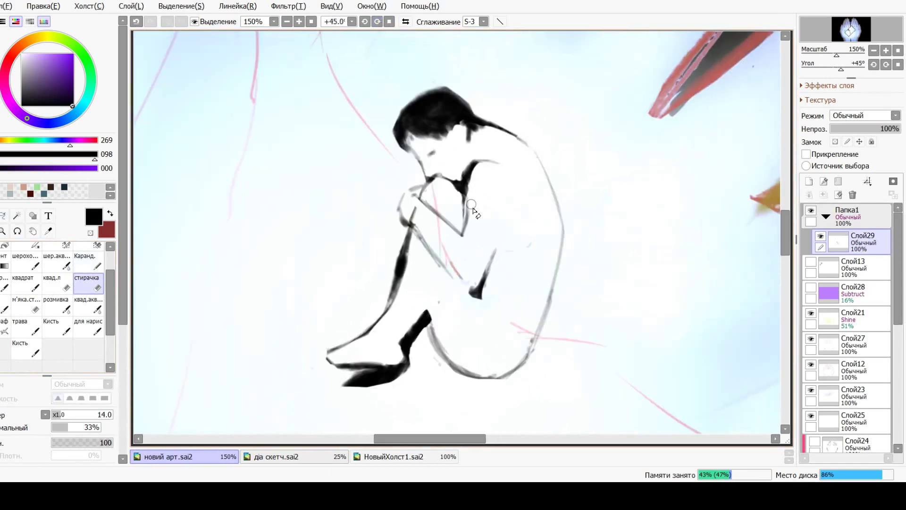
left_click(443, 380, "ctrl")
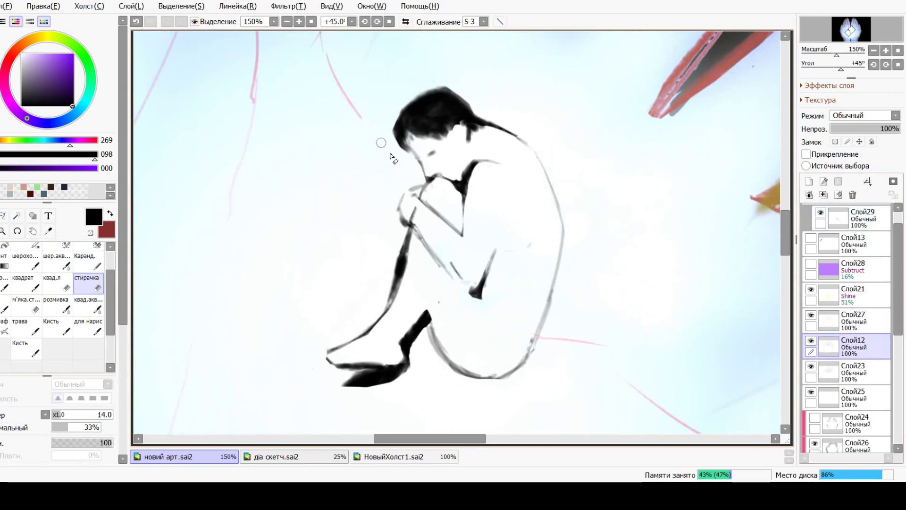
left_click(465, 282, "ctrl")
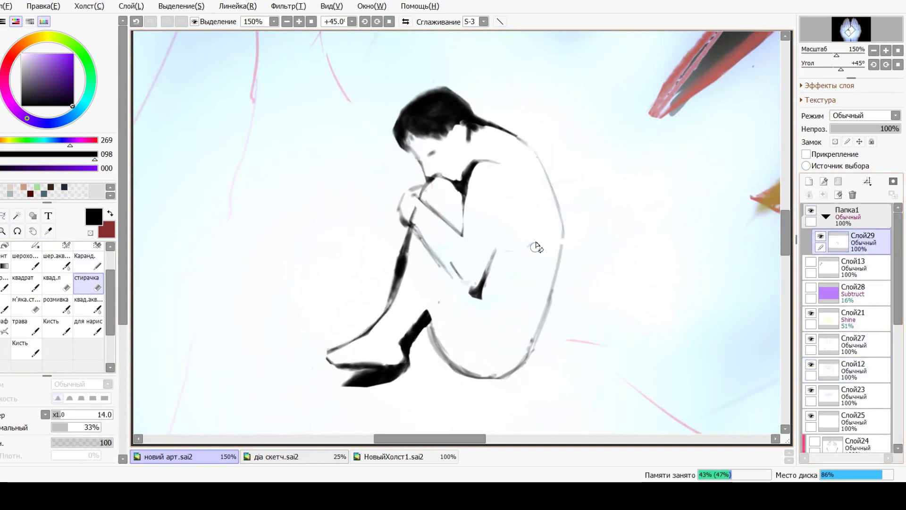
- Hide Слой21 and Слой27, paint over the stray dark dash on Слой20 with sampled blue, and show Слой21 again
left_click(811, 313)
left_click(812, 347)
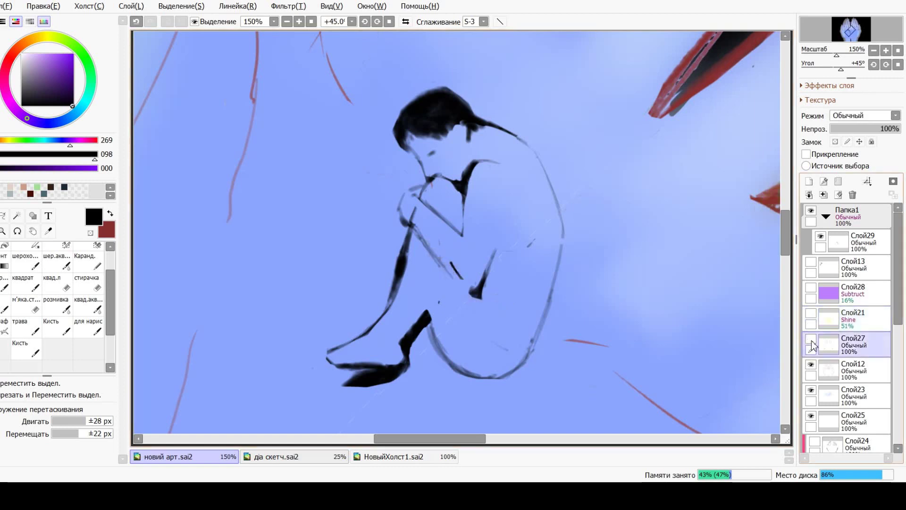
scroll(812, 391, "down", 3)
left_click(811, 439)
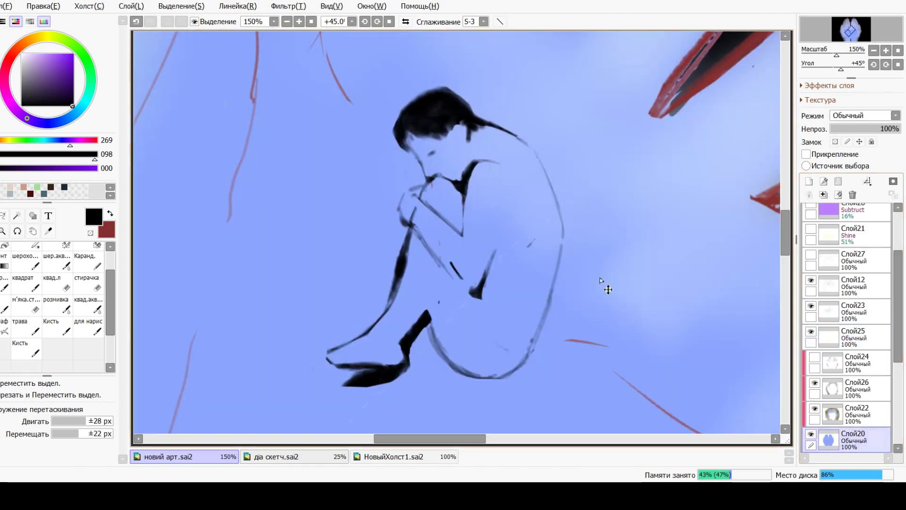
left_click(354, 213, "alt")
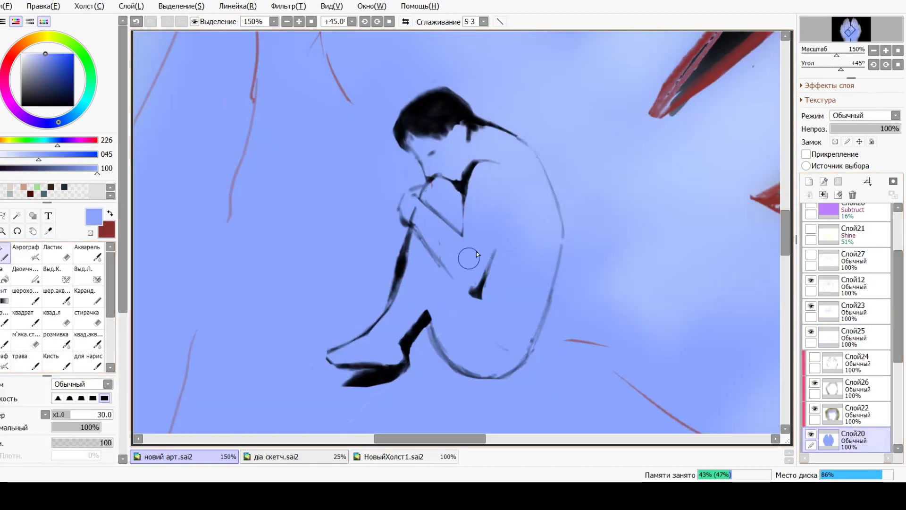
left_click(810, 228)
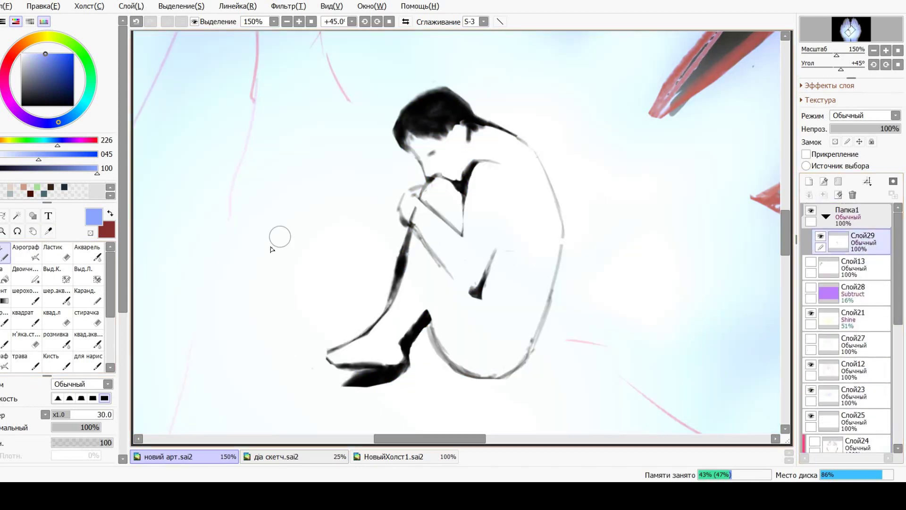
- Clean up and redraw the clasped hands on Слой29, and reshape the black sole of the far foot
key("e")
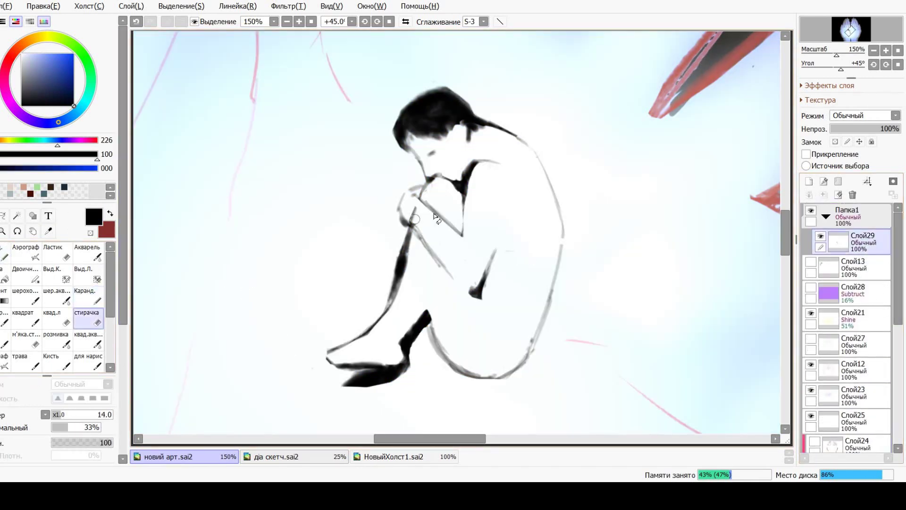
left_click(90, 297)
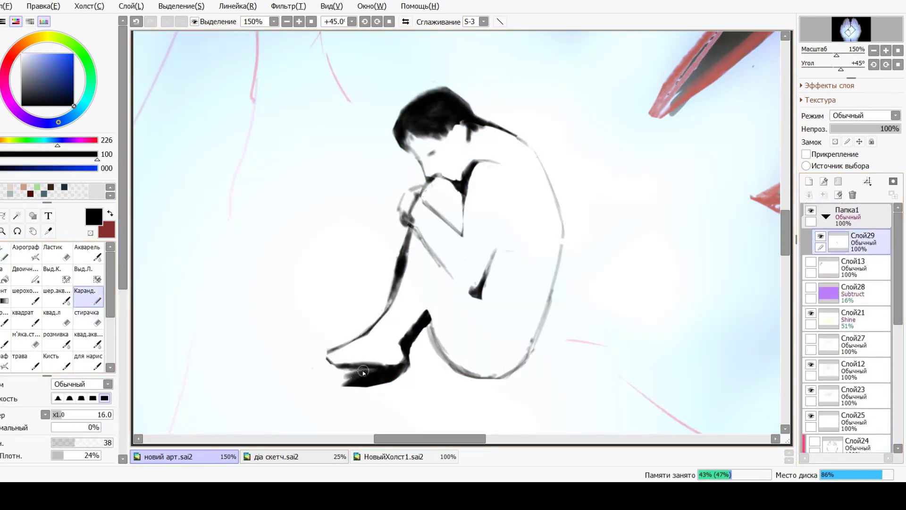
mouse_move(363, 371)
left_mouse_down()
mouse_move(368, 382)
mouse_move(398, 373)
left_mouse_up()
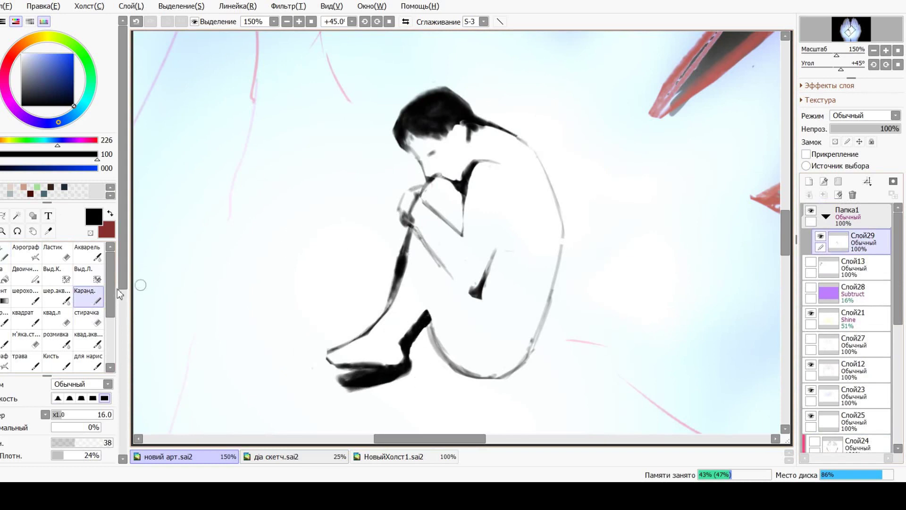
- Transform the figure so it lies curled face down, and place it in the centre of the palms
scroll(280, 68, "down", 4)
key("Home")
key("ctrl+t")
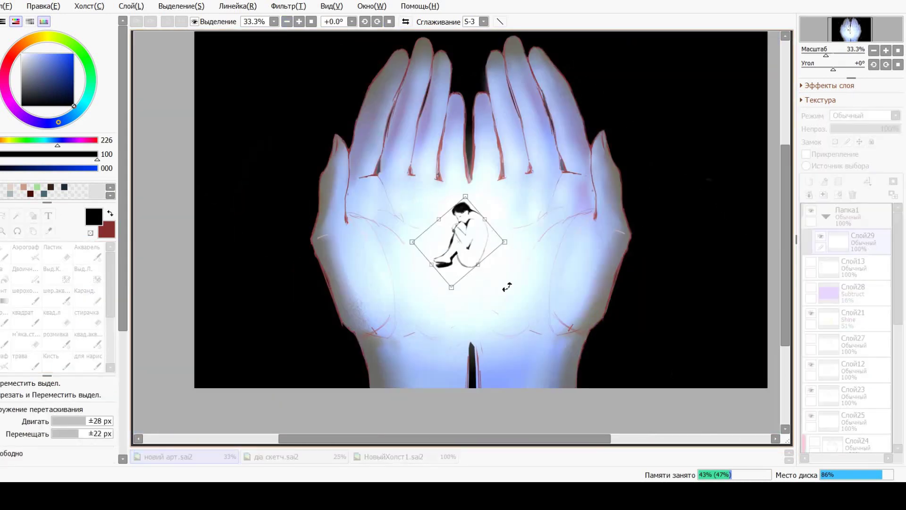
mouse_move(477, 210)
left_mouse_down()
mouse_move(467, 208)
mouse_move(491, 215)
left_mouse_up()
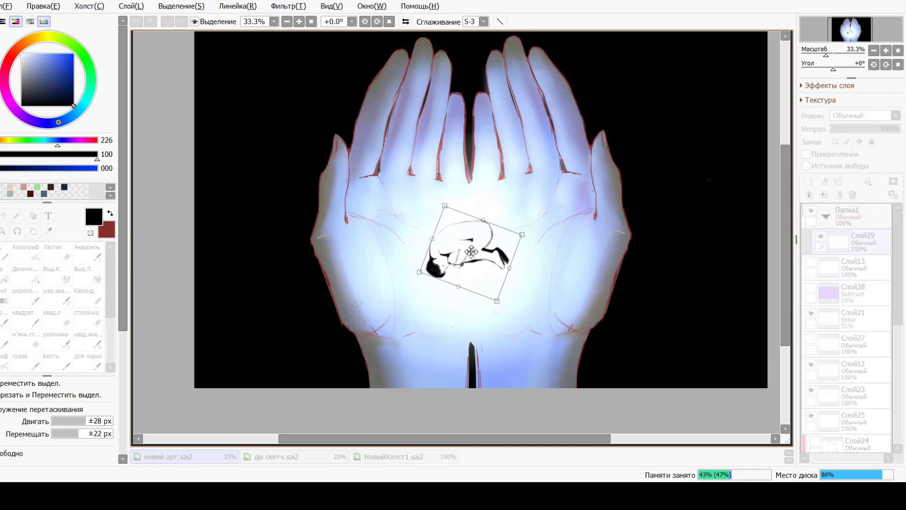
key("Return")
- Recolour the figure's black lines red by colorizing Слой29 with brightness +59
key("ctrl+u")
left_click(666, 171)
left_click_drag(770, 163, 825, 166)
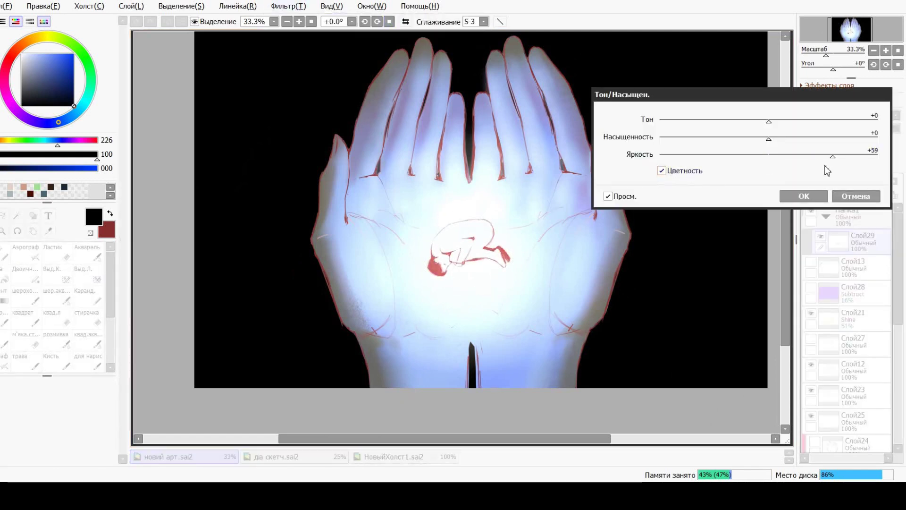
left_click(801, 194)
scroll(632, 188, "up", 3)
scroll(633, 189, "down", 3)
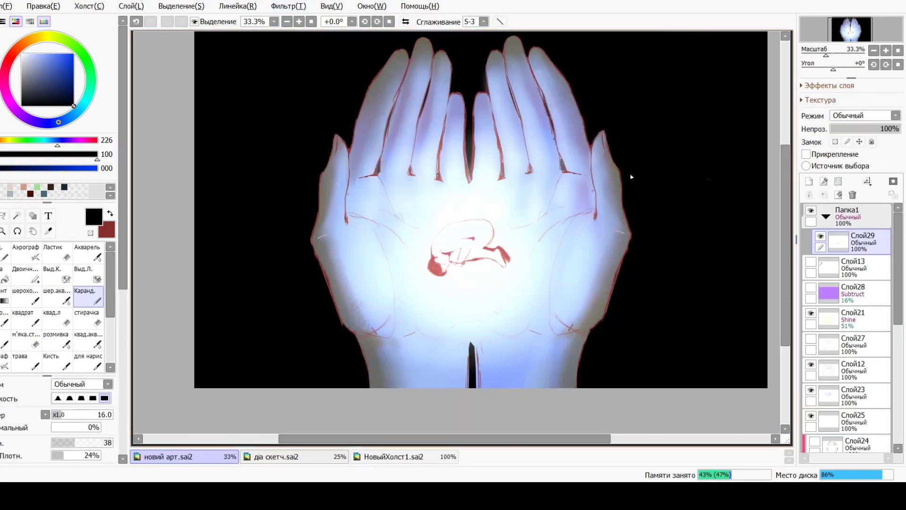
- Compare the picture with Слой28 toggled, and mute the figure's red lines using hue -1, lower saturation and brightness -2
left_click(811, 289)
left_click(811, 289)
key("ctrl+u")
mouse_move(768, 122)
left_mouse_down()
mouse_move(609, 117)
mouse_move(801, 141)
mouse_move(767, 121)
left_mouse_up()
left_click_drag(698, 140, 771, 139)
left_click_drag(769, 155, 738, 135)
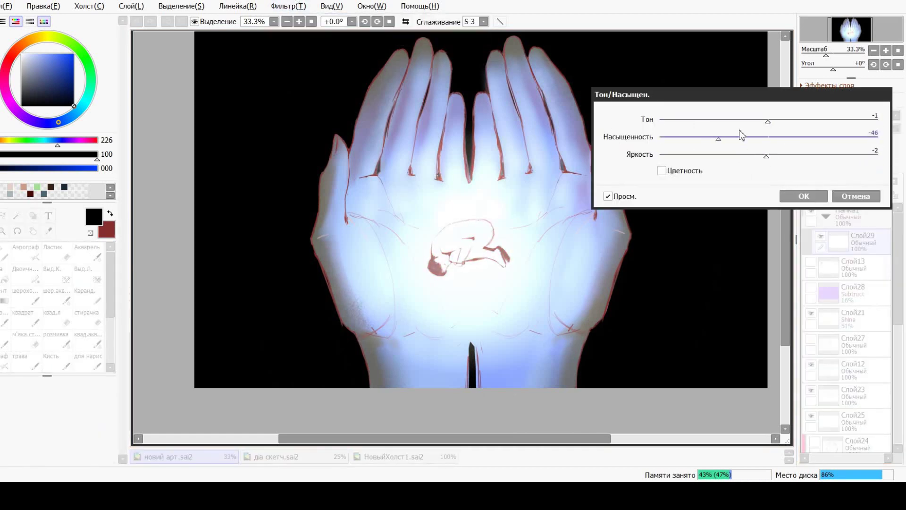
left_click(808, 195)
- Select the figure's linework with the magic wand and fill in the whole body with the selection brush
left_click(299, 21)
left_click(17, 216)
left_click(453, 257)
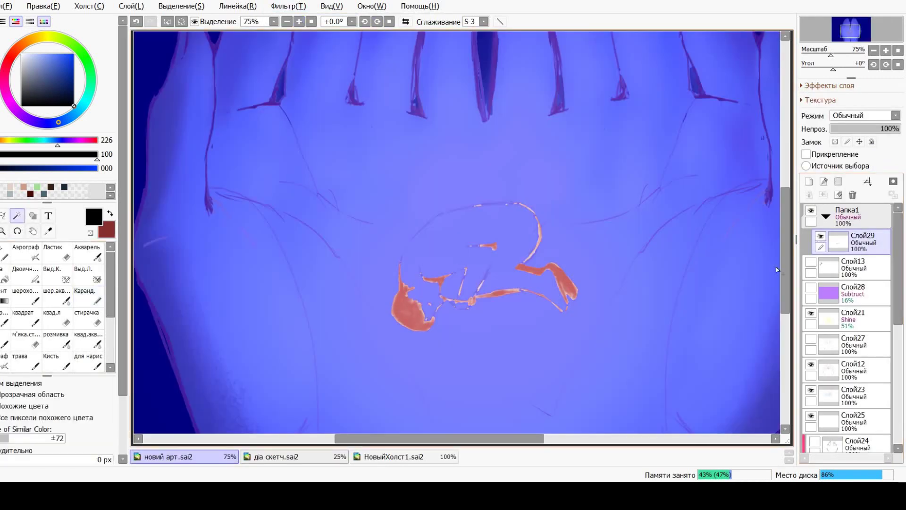
left_click(181, 21)
left_click(57, 275)
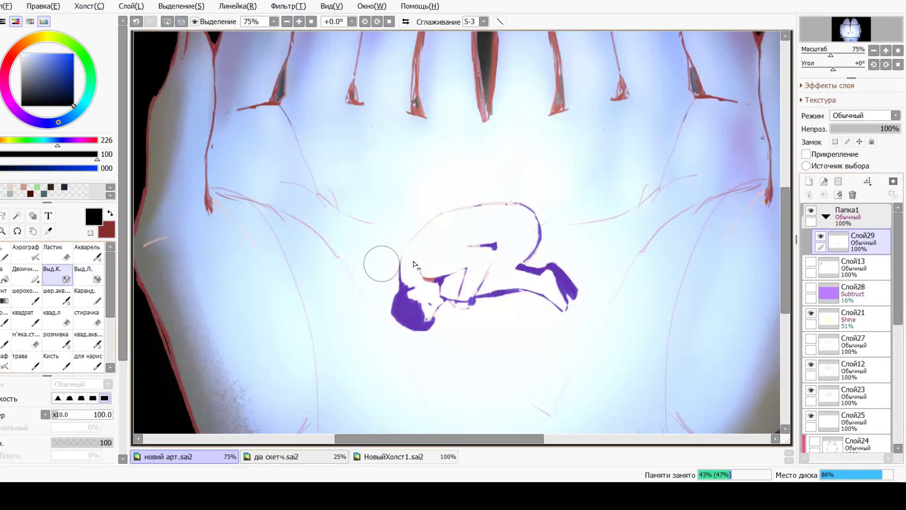
mouse_move(411, 265)
left_mouse_down()
mouse_move(455, 264)
mouse_move(418, 262)
mouse_move(441, 307)
mouse_move(538, 278)
mouse_move(557, 296)
mouse_move(465, 263)
mouse_move(431, 239)
mouse_move(467, 215)
mouse_move(497, 212)
mouse_move(532, 221)
mouse_move(537, 250)
left_mouse_up()
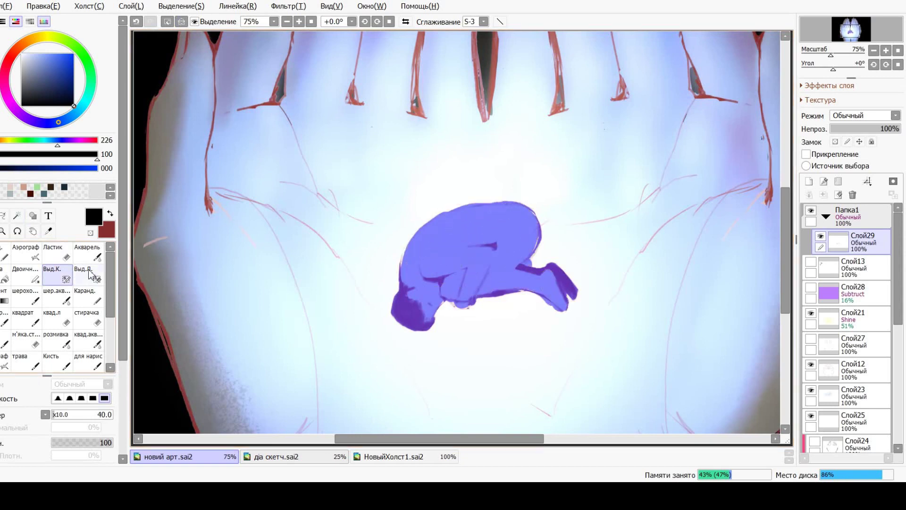
- Refine the selection's edges around the figure's back and legs to match the outline
key("e")
key("ctrl+z")
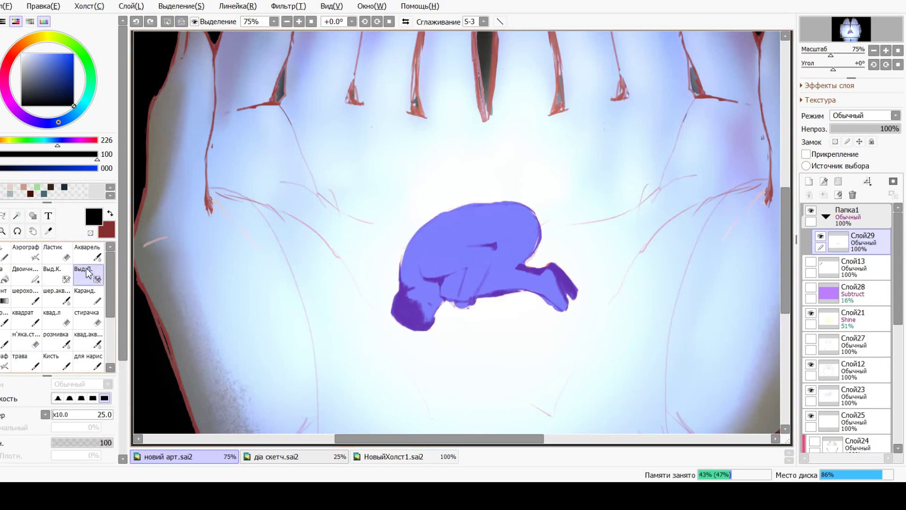
key("e")
left_click_drag(448, 218, 514, 208)
- Add a layer beneath Слой29 and fill the selected silhouette with pale yellow (hue 59, saturation 20, value 97)
left_click(809, 181)
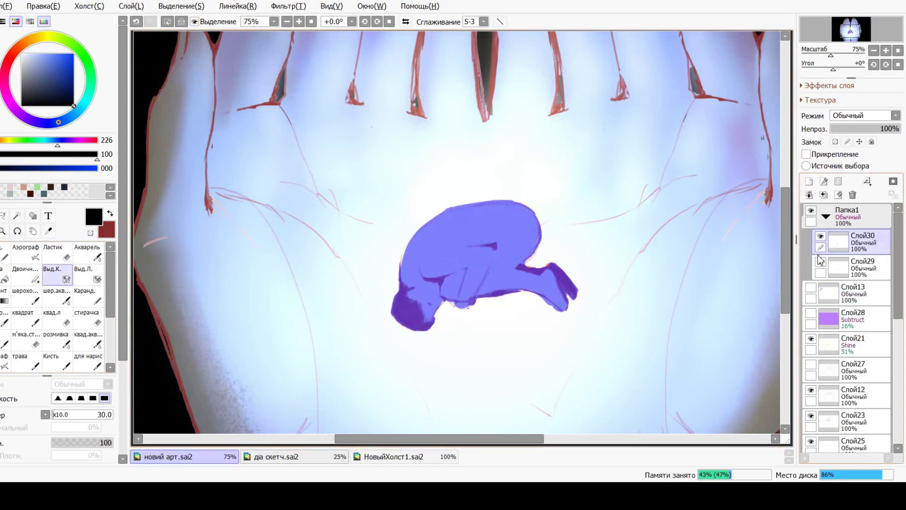
left_click(5, 277)
left_click(49, 45)
left_click(32, 55)
left_click(434, 338)
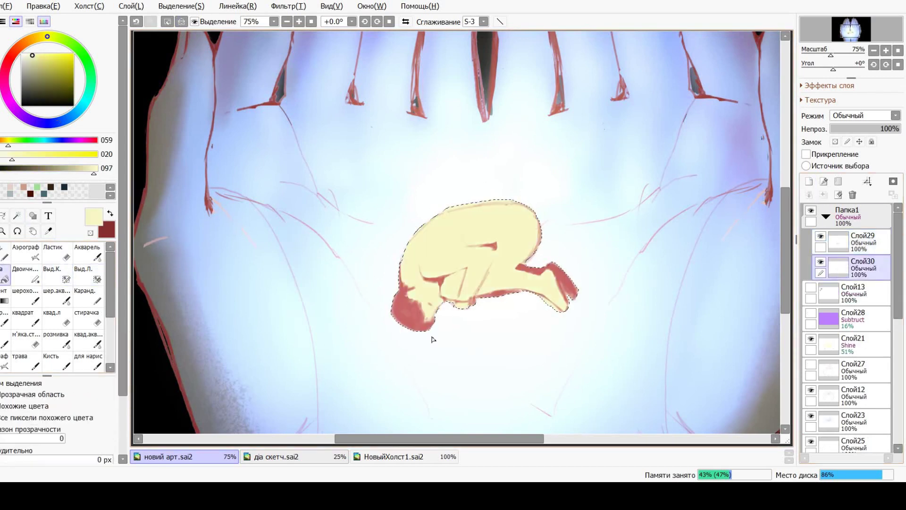
- Try a hue and saturation adjustment on the figure's pale yellow fill
left_click(298, 21)
left_click(286, 21)
left_click(299, 21)
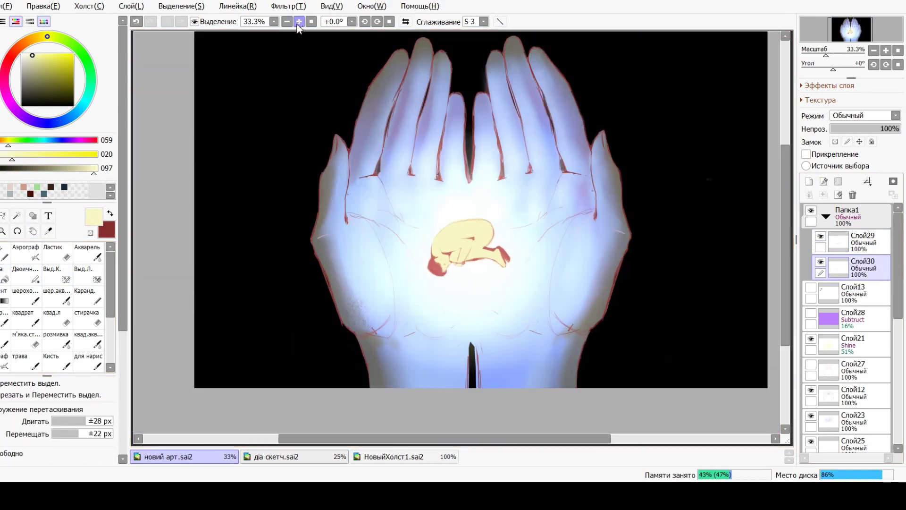
left_click(299, 22)
left_click(288, 6)
mouse_move(314, 21)
left_click(401, 21)
mouse_move(768, 156)
left_mouse_down()
mouse_move(650, 160)
mouse_move(762, 156)
left_mouse_up()
scroll(391, 55, "down", 3)
scroll(391, 54, "up", 2)
left_click_drag(769, 121, 870, 156)
left_click(855, 196)
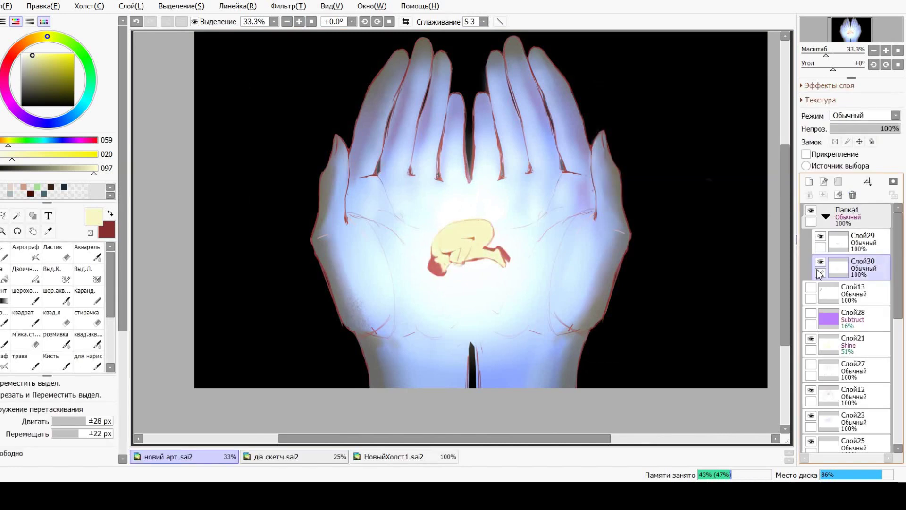
- Hide Слой30 and rotate the figure's linework on Слой29 so the head points to the upper right
left_click(821, 262)
key("ctrl+t")
left_click_drag(521, 283, 386, 246)
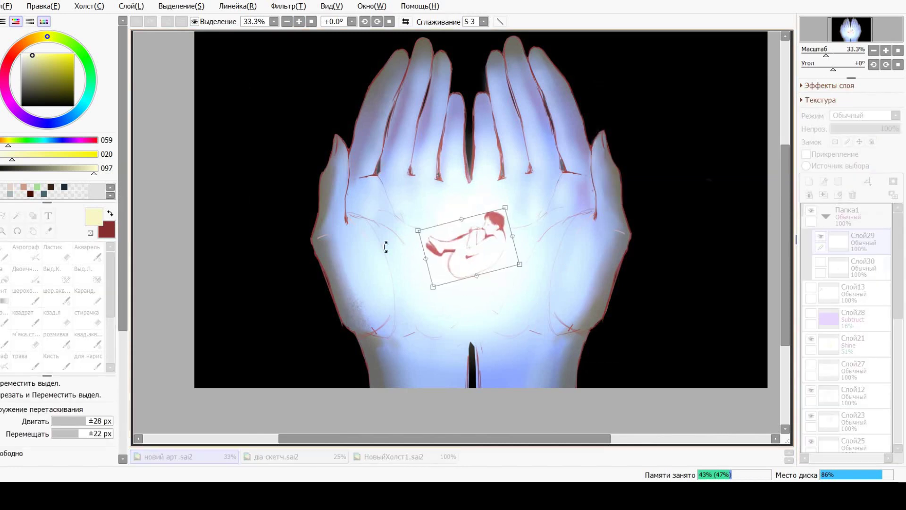
key("Return")
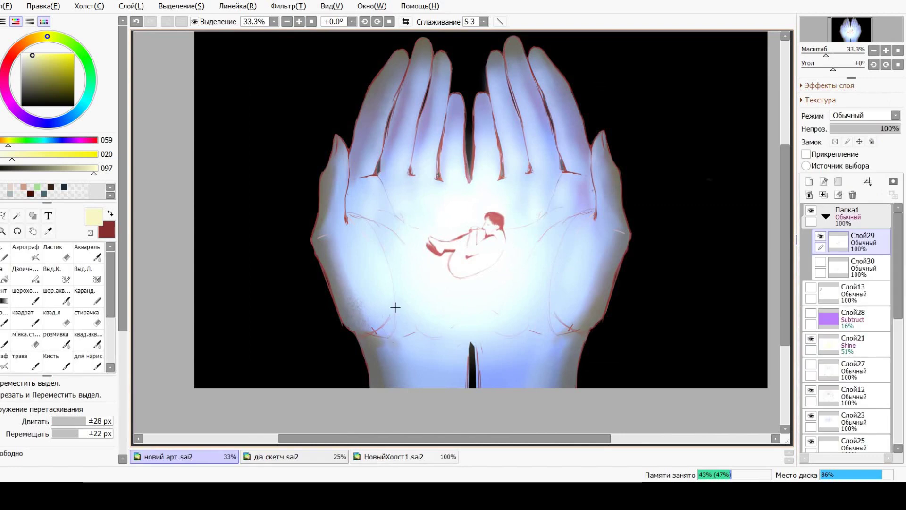
- Redraw the red contour of the figure's thigh and buttock with the pencil and clean it up with the eraser
scroll(418, 290, "up", 4)
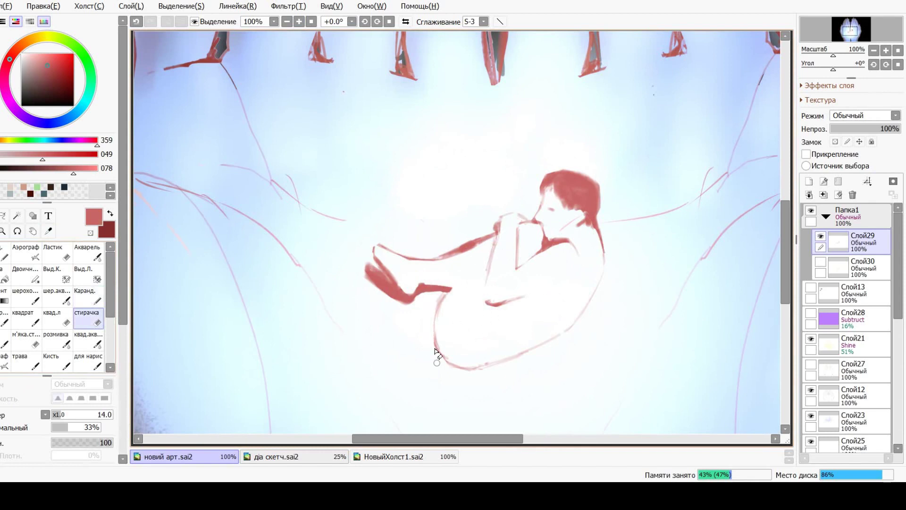
key("n")
left_click_drag(448, 291, 437, 314)
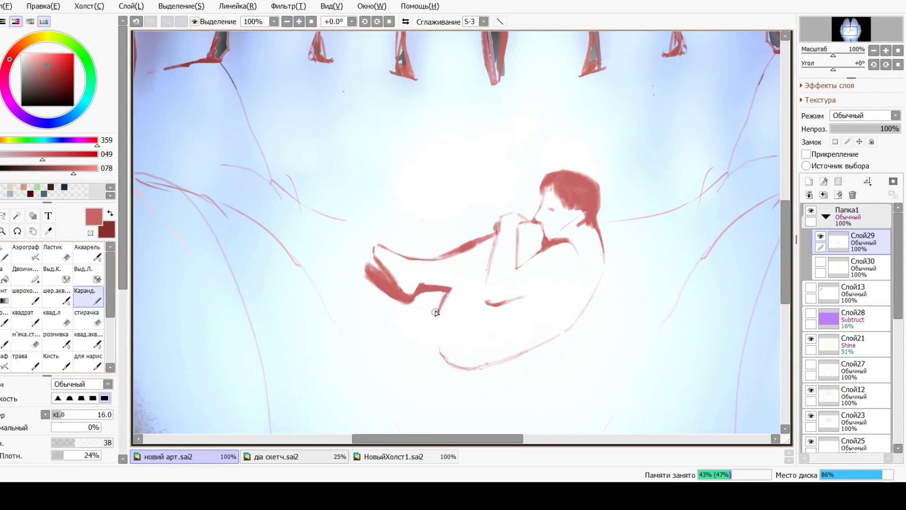
key("e")
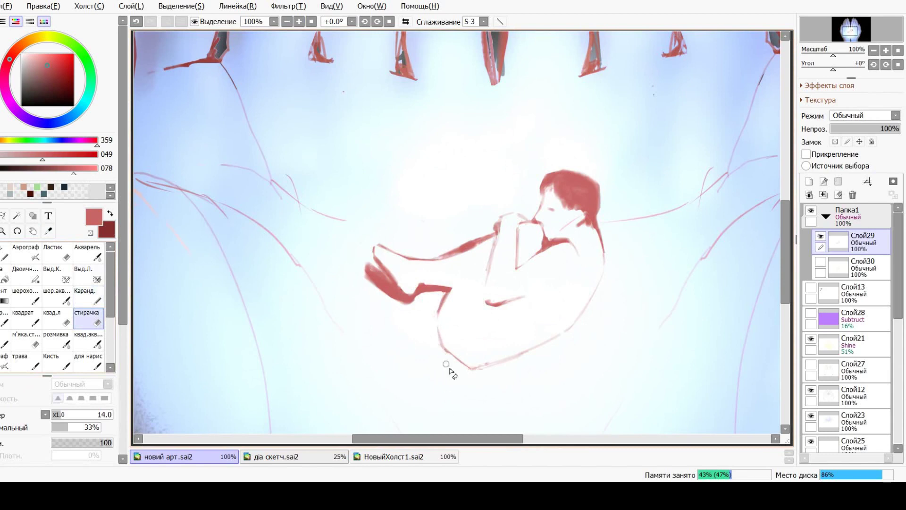
left_click(287, 22)
left_click(299, 22)
key("n")
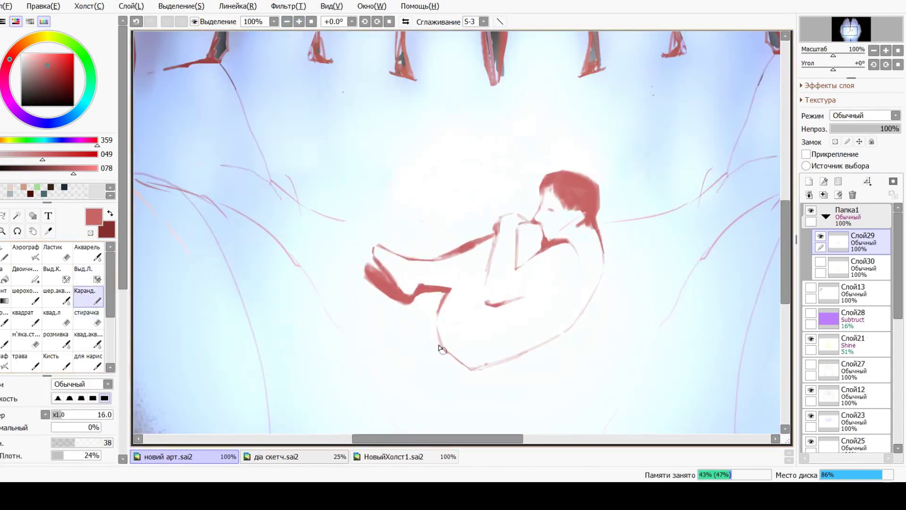
- Make Слой30 active and visible, and choose a dusty pink for the body (hue 359, saturation about 28)
left_click(847, 273)
left_click(48, 231)
left_click(39, 59)
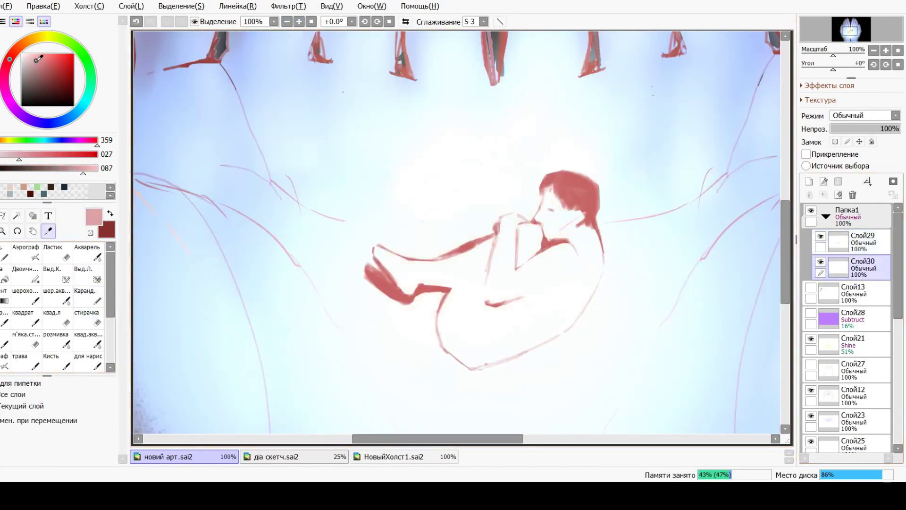
- Try blocking in the body with a size 100 brush and the size 400 трава brush, undoing each attempt
left_click(5, 319)
mouse_move(373, 255)
left_mouse_down()
mouse_move(517, 332)
mouse_move(511, 321)
left_mouse_up()
left_click(287, 21)
left_click(299, 22)
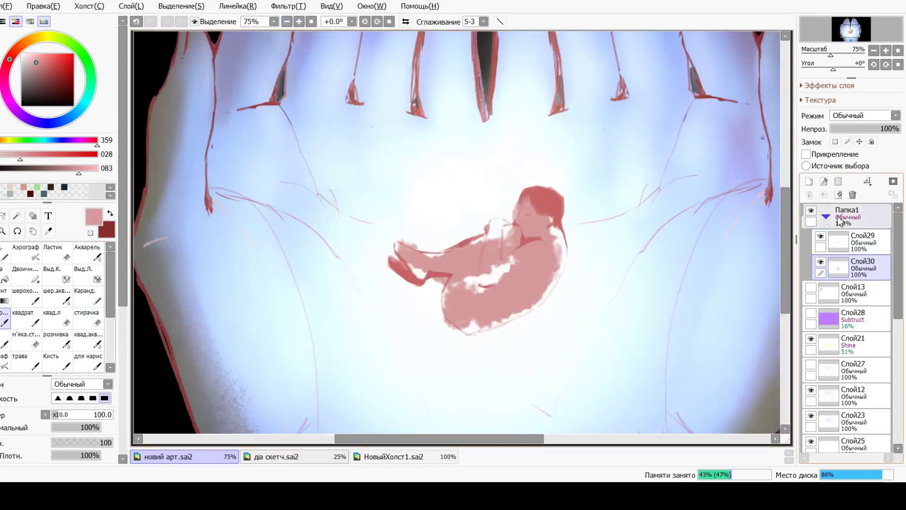
key("ctrl+z")
left_click(26, 361)
left_click_drag(519, 245, 387, 354)
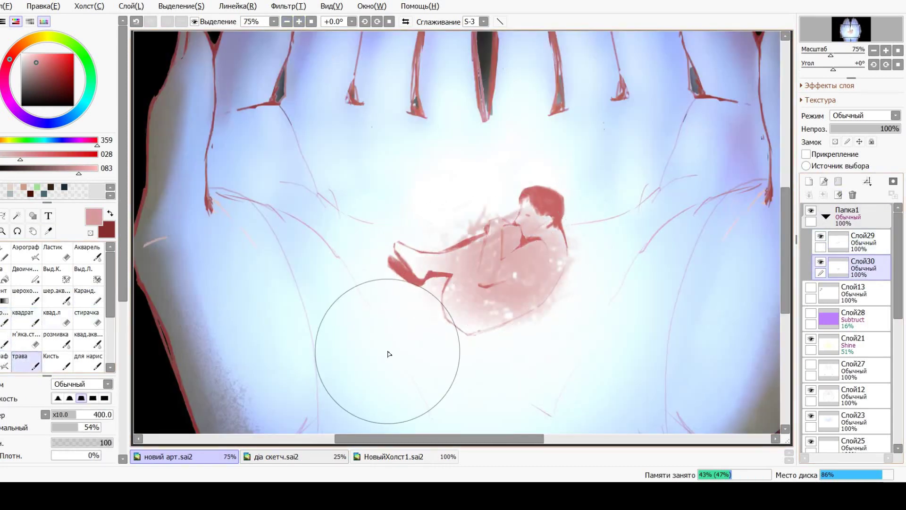
key("ctrl+z")
- Block in the whole figure in dusty pink on Слой30 with the size 60 Кисть brush
key("b")
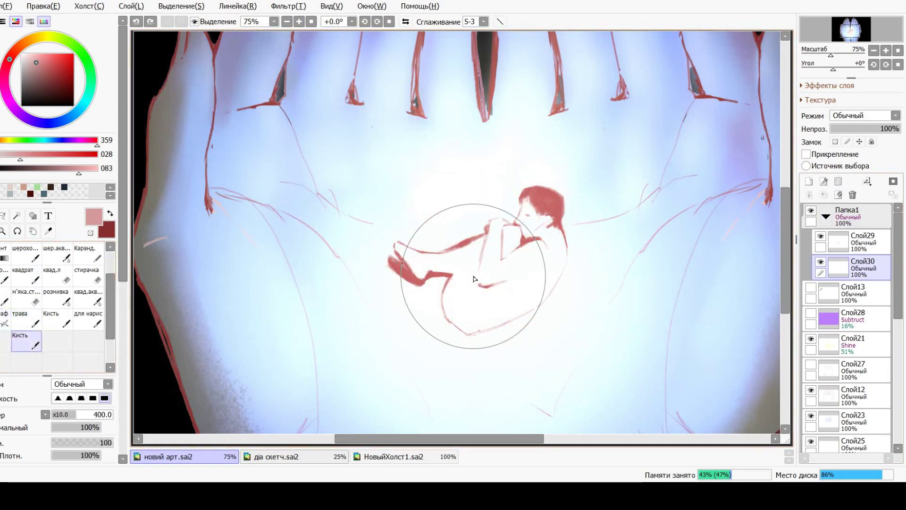
left_click(57, 320)
mouse_move(543, 226)
left_mouse_down()
mouse_move(439, 268)
mouse_move(510, 234)
mouse_move(514, 219)
mouse_move(546, 276)
mouse_move(489, 295)
mouse_move(535, 273)
mouse_move(517, 217)
mouse_move(521, 298)
mouse_move(491, 313)
left_mouse_up()
scroll(492, 314, "down", 2)
scroll(492, 313, "up", 1)
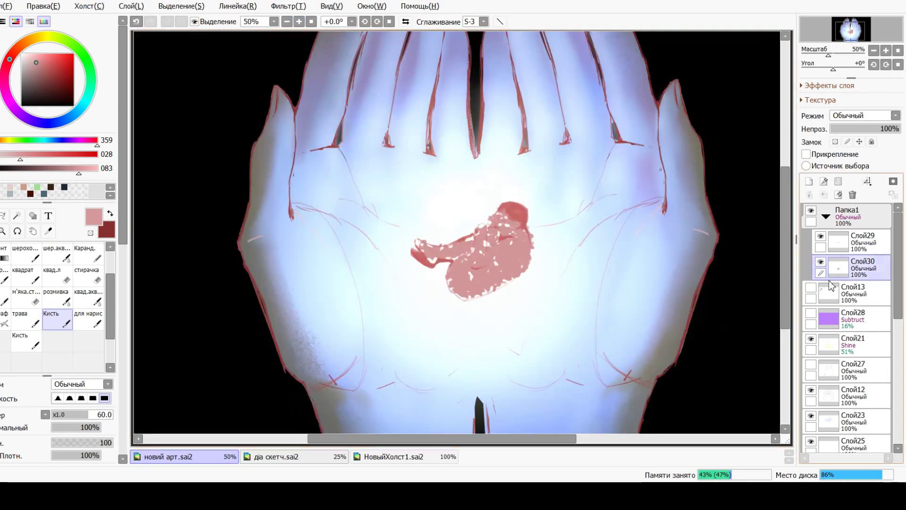
- Turn the figure's linework on Слой29 black with a colour adjustment filter
left_click(849, 242)
left_click(289, 7)
left_click(415, 20)
left_click_drag(732, 162, 678, 168)
left_click(799, 194)
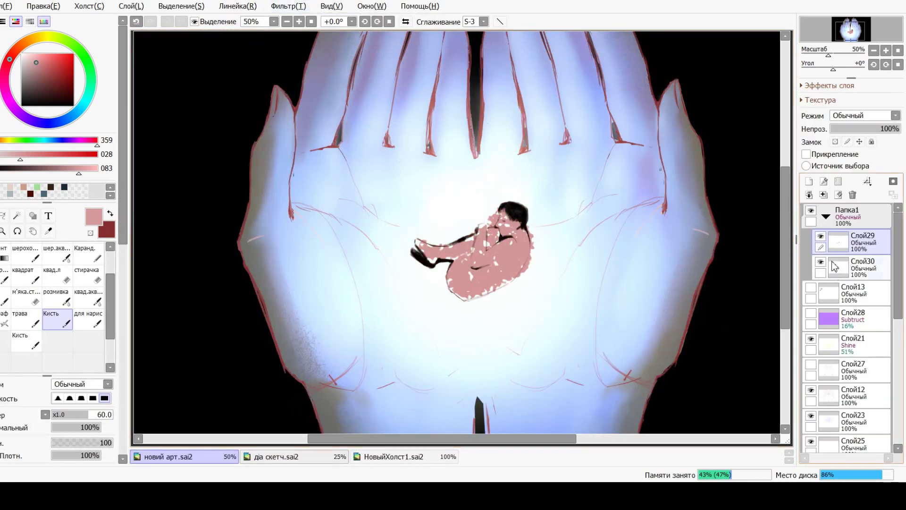
- Move Слой30 above Слой29 as a clipping layer and hide it
left_click_drag(832, 267, 845, 238)
left_click(806, 154)
left_click(287, 23)
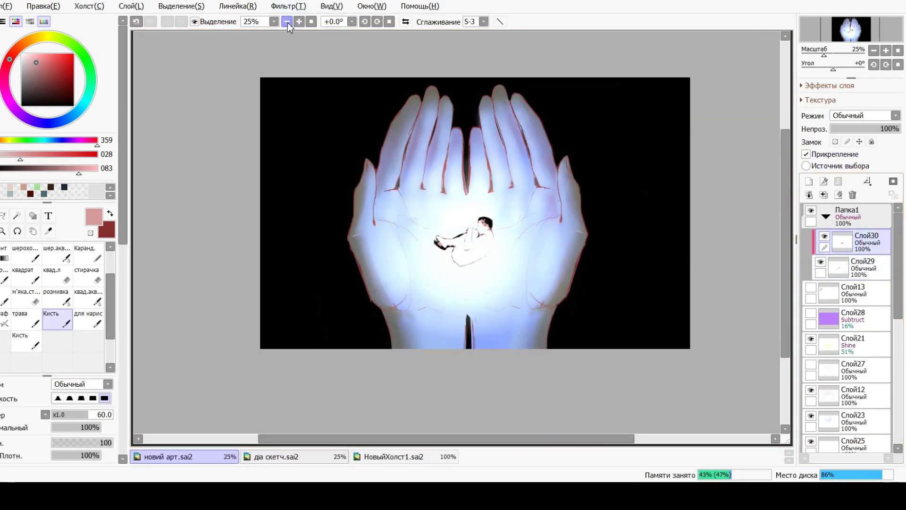
left_click(300, 22)
left_click(299, 22)
left_click(299, 22)
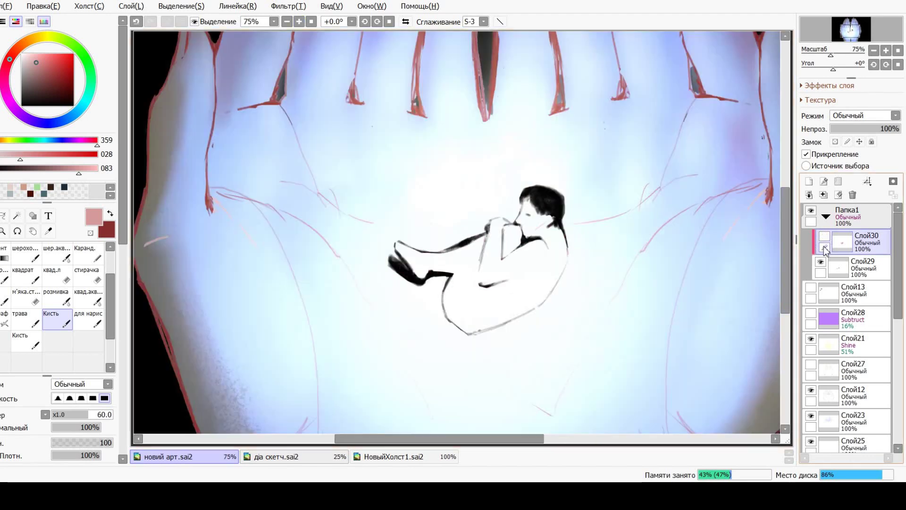
- Thicken the dark shading under the figure's lower leg on Слой29 with a black size 16 pencil and tidy its edges
left_click(300, 22)
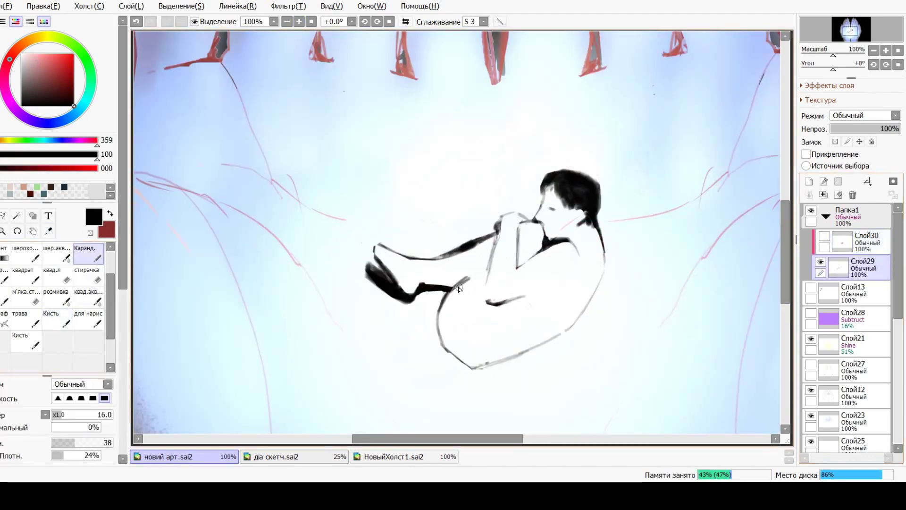
key("e")
key("n")
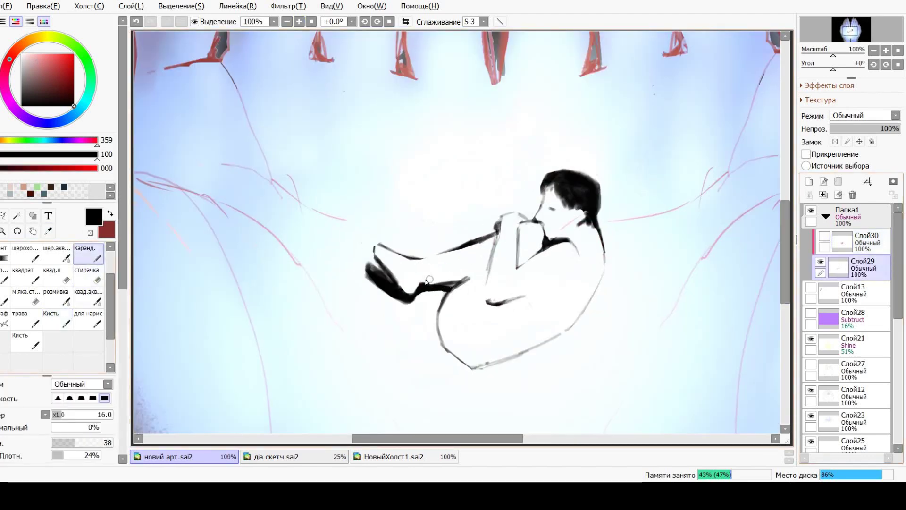
left_click_drag(423, 285, 465, 279)
key("e")
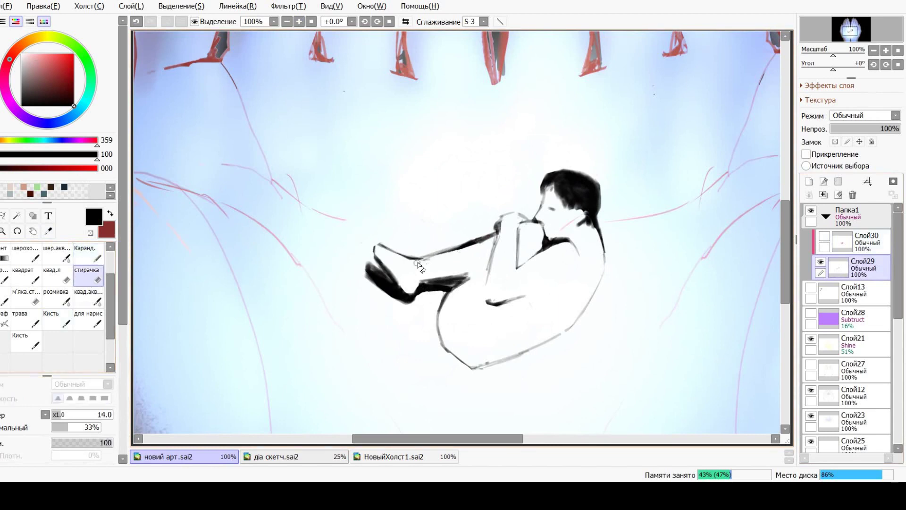
- Try redrawing the upper shin line between the ankle and the knee, undoing the strokes
key("n")
left_click_drag(415, 258, 467, 238)
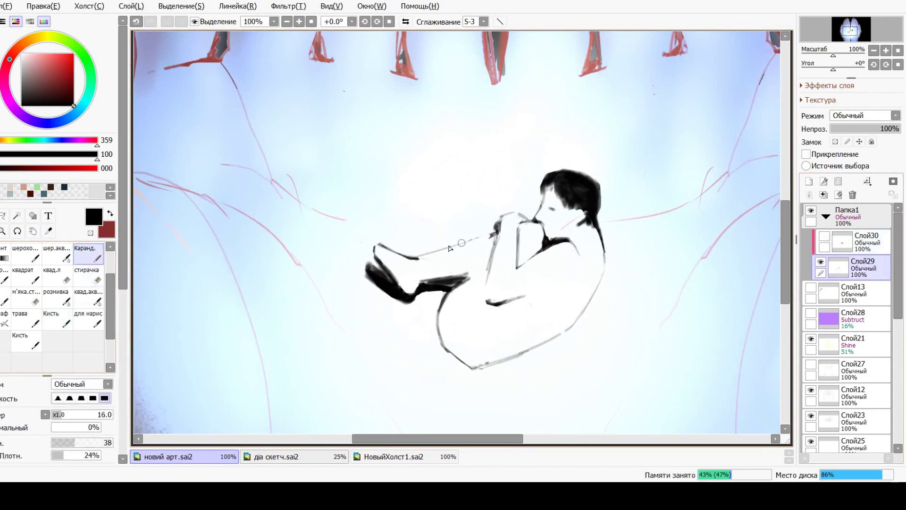
key("ctrl+z")
mouse_move(415, 259)
left_mouse_down()
mouse_move(493, 226)
mouse_move(428, 244)
left_mouse_up()
key("ctrl+z")
- Redraw the figure's shin from knee to ankle in black and clean up the toes and calf with the eraser
key("Insert")
left_click(287, 21)
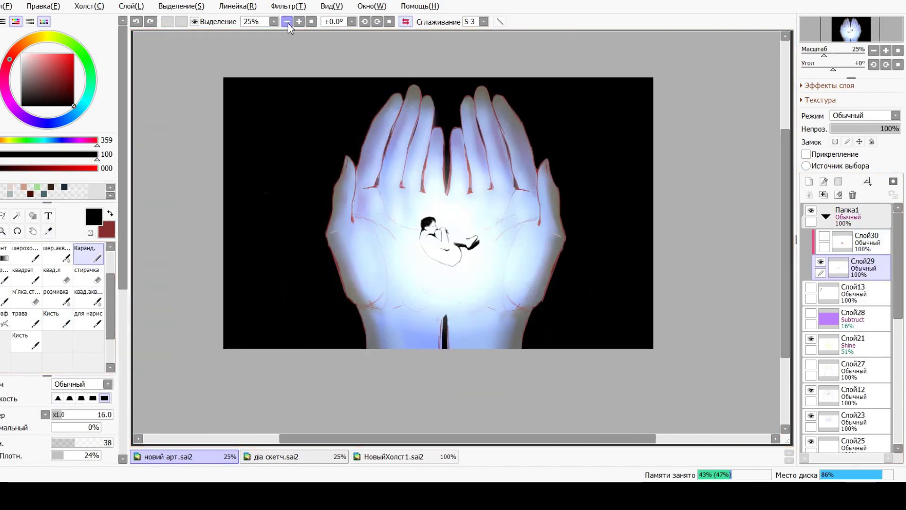
left_click(299, 22)
left_click(365, 21)
left_click(371, 22)
scroll(463, 290, "up", 2)
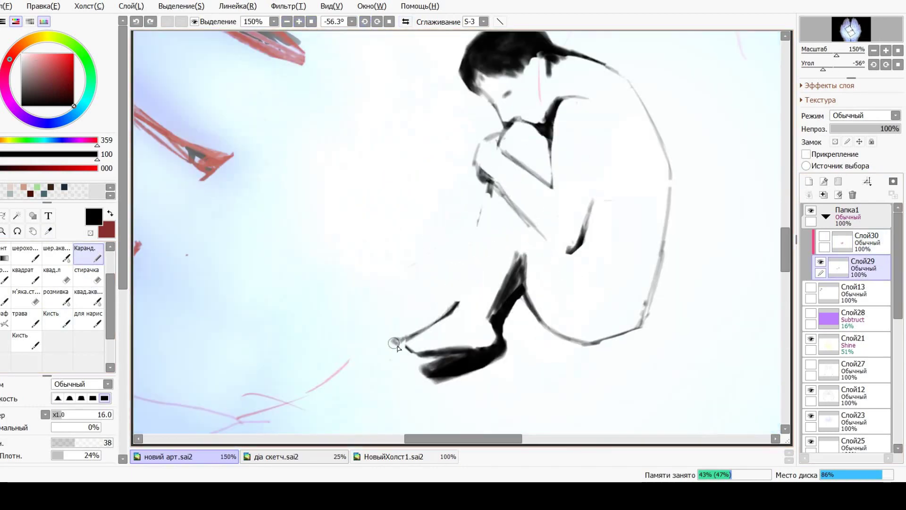
left_click(92, 278)
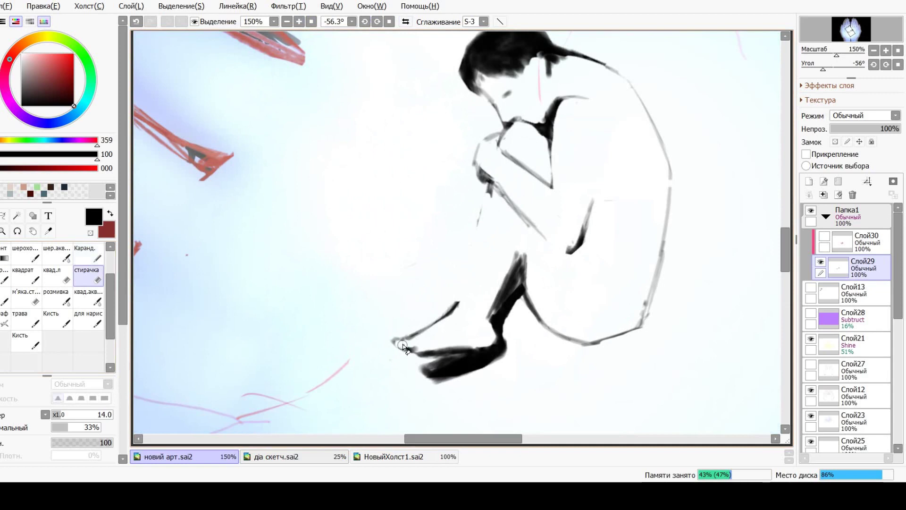
left_click(103, 253)
left_click_drag(485, 186, 454, 306)
left_click_drag(484, 210, 450, 309)
mouse_move(486, 184)
left_mouse_down()
mouse_move(439, 321)
mouse_move(498, 304)
left_mouse_up()
key("e")
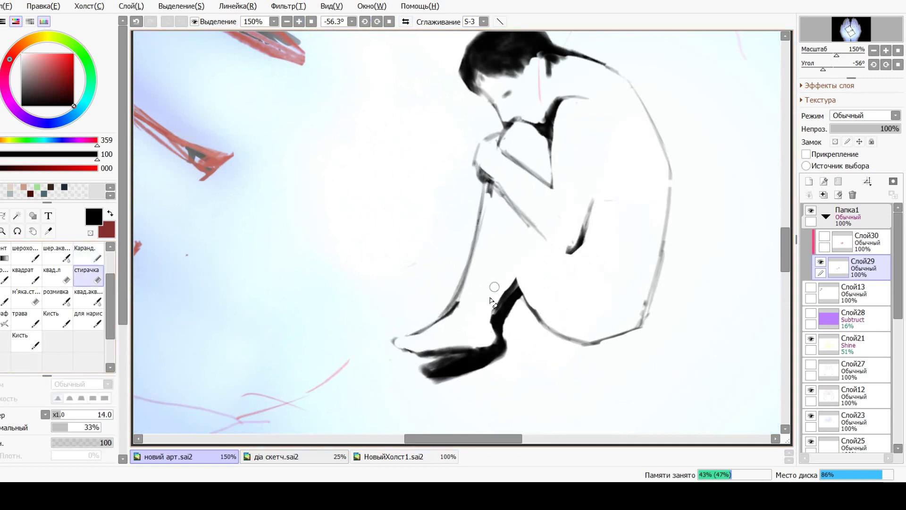
- Reset the canvas rotation, save the drawing and show the clipped Слой30 again
key("ctrl+minus")
key("ctrl+minus")
key("ctrl+minus")
key("Home")
key("ctrl+s")
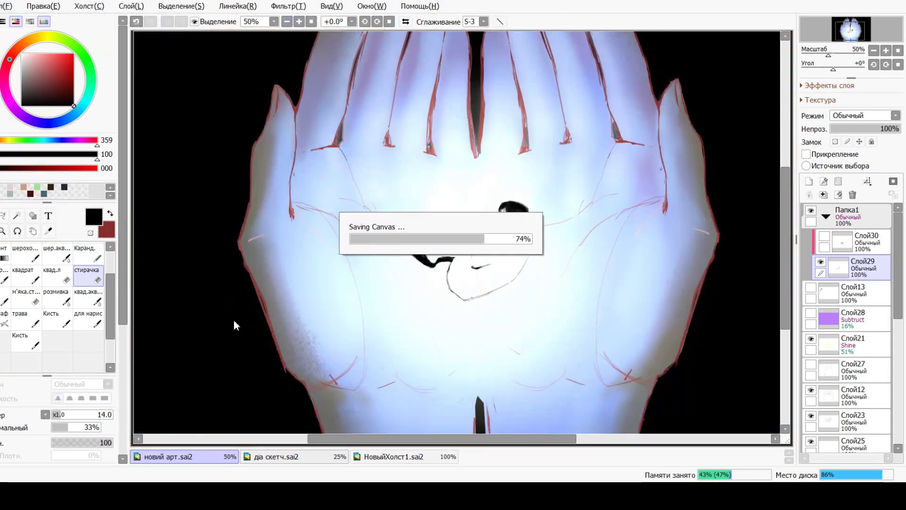
left_click(824, 238)
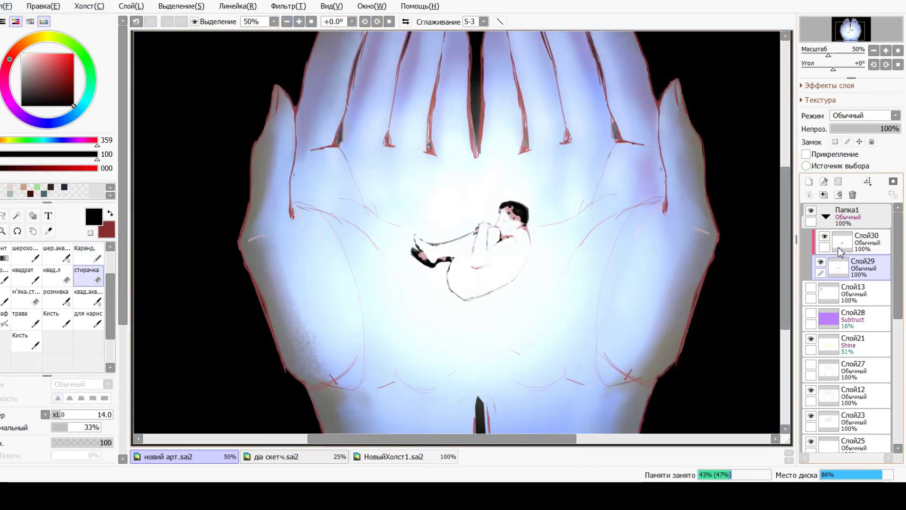
key("ctrl+minus")
key("ctrl+minus")
key("ctrl+plus")
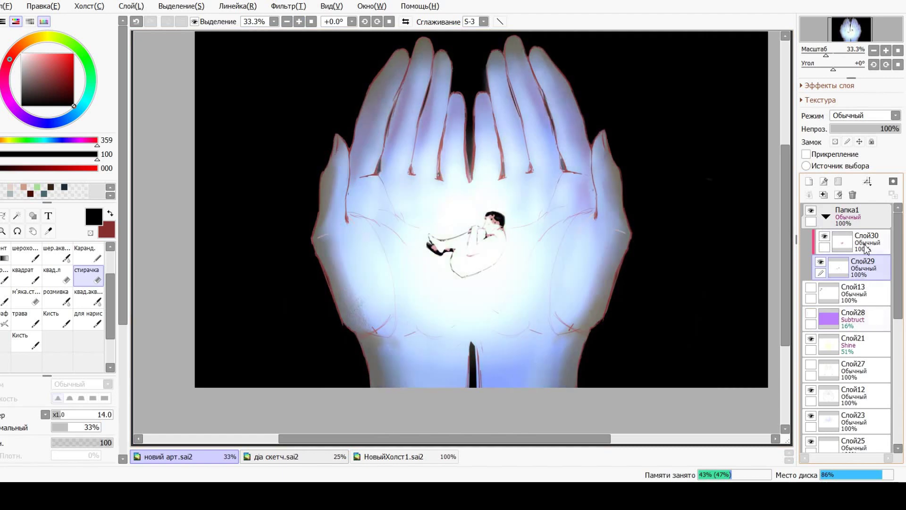
- Rotate the figure in Папка1 about a quarter turn counterclockwise, enlarge it slightly between the palms, and hide Слой30
left_click(849, 217)
key("ctrl+t")
left_click_drag(467, 236, 481, 254)
mouse_move(400, 244)
left_mouse_down()
mouse_move(425, 244)
mouse_move(441, 303)
mouse_move(485, 304)
left_mouse_up()
key("Return")
left_click(825, 239)
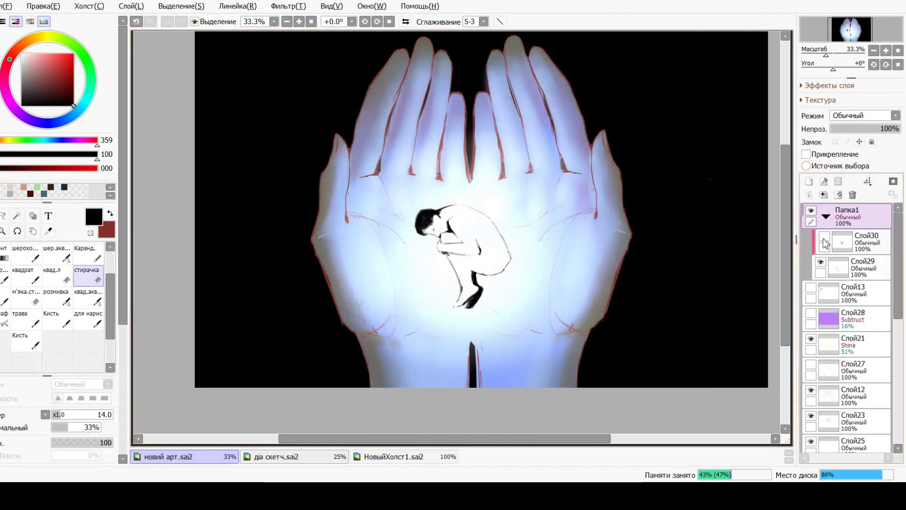
- Lasso the lower back and hip linework on Слой29, transform it to adjust the contour, and deselect
left_click(844, 266)
key("l")
mouse_move(501, 238)
left_mouse_down()
mouse_move(521, 233)
mouse_move(507, 260)
left_mouse_up()
key("ctrl+t")
key("Return")
key("ctrl+d")
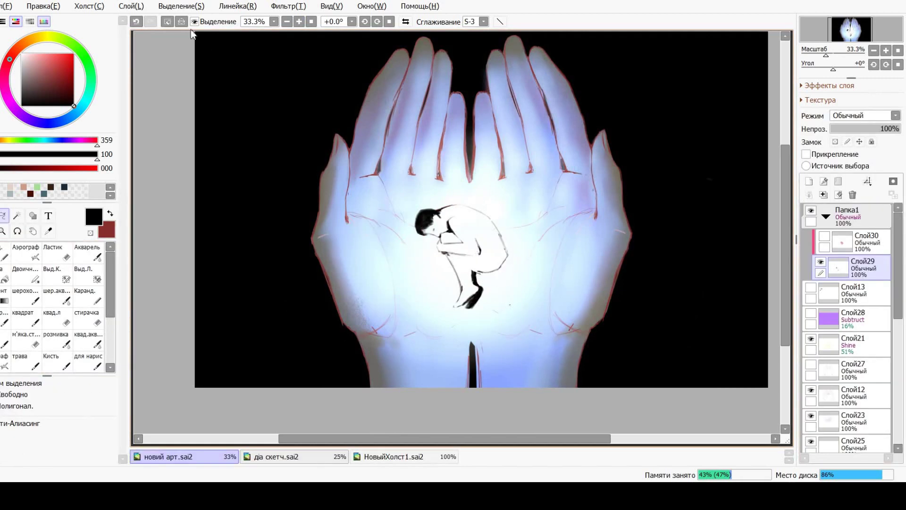
- Clean up the linework where the figure's buttock meets the leg with the eraser
left_click(287, 22)
left_click(298, 21)
left_click(311, 21)
key("e")
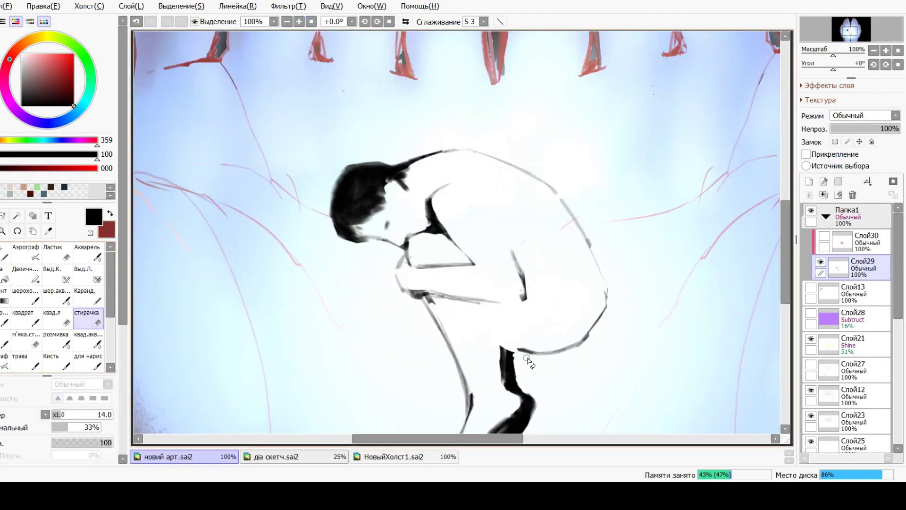
- Shift the figure's linework slightly to the right and show the clipped Слой30 again
left_click(286, 21)
left_click(287, 21)
key("ctrl+t")
key("Return")
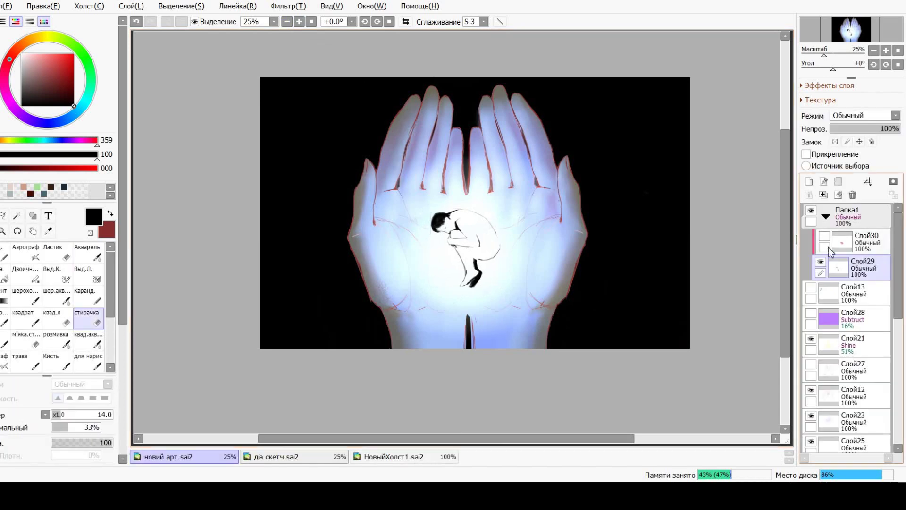
left_click(824, 236)
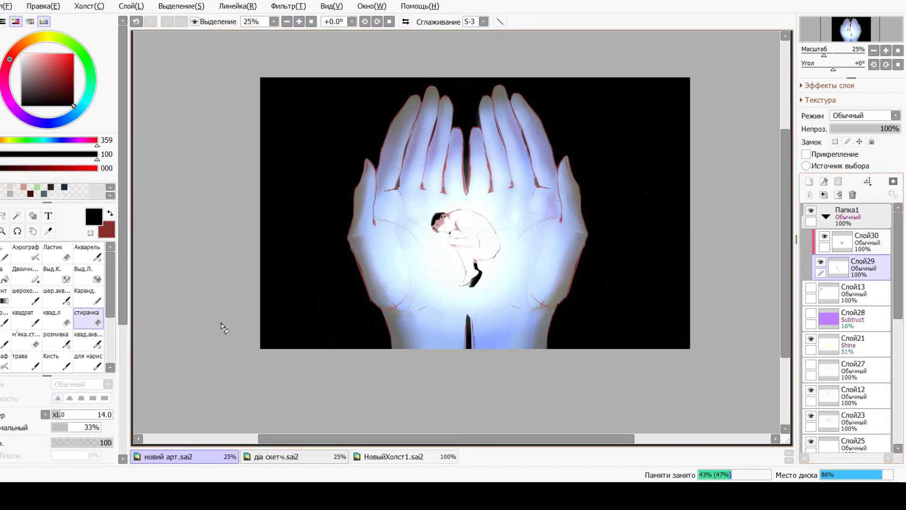
left_click(885, 50)
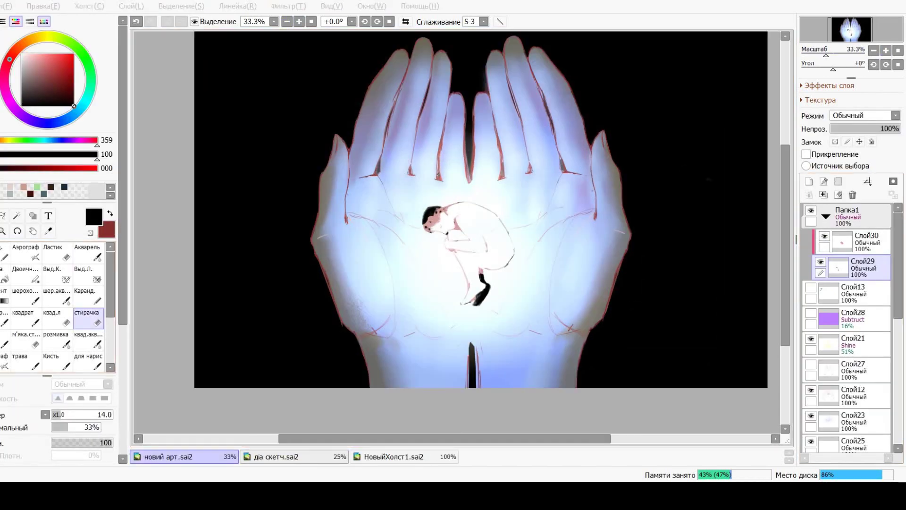